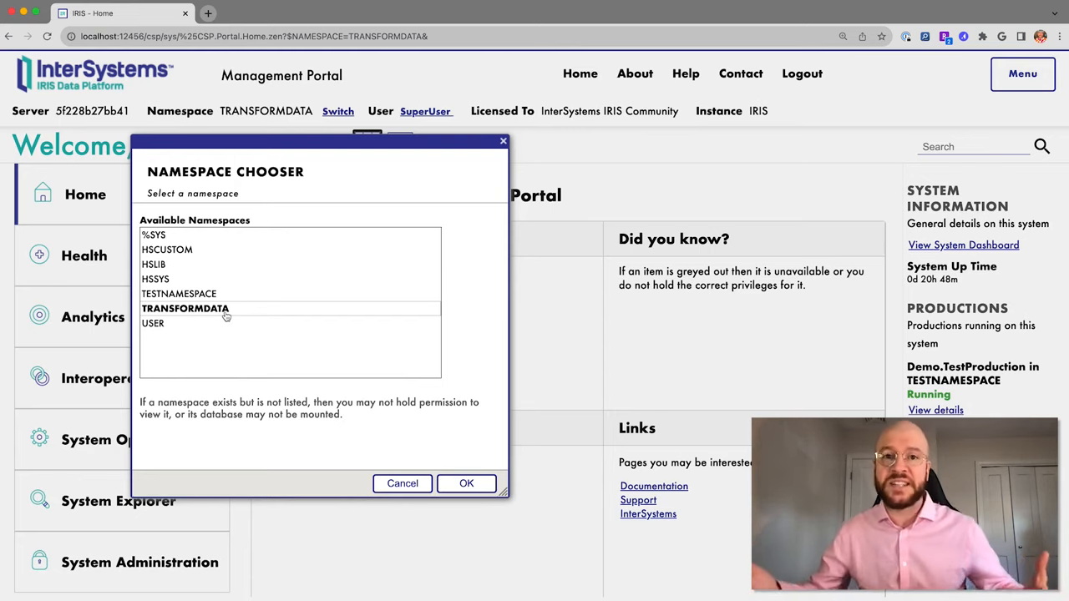
Switch to TESTNAMESPACE and open Interoperability > Configure > Production for Demo.TestProduction.
{"action": "left_click", "coordinate": [226, 313]}
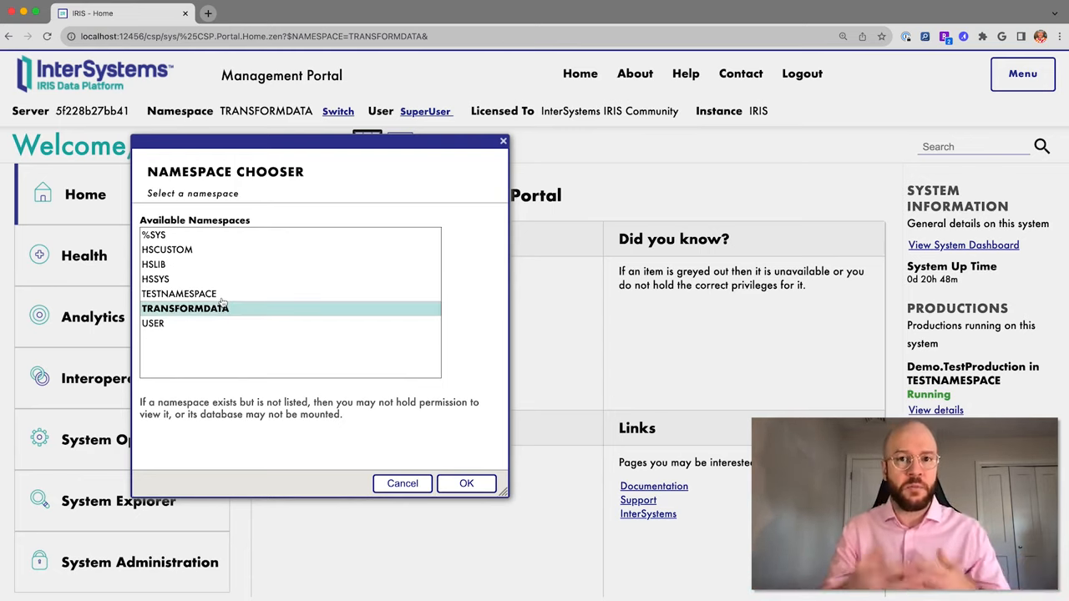
{"action": "double_click", "coordinate": [192, 295]}
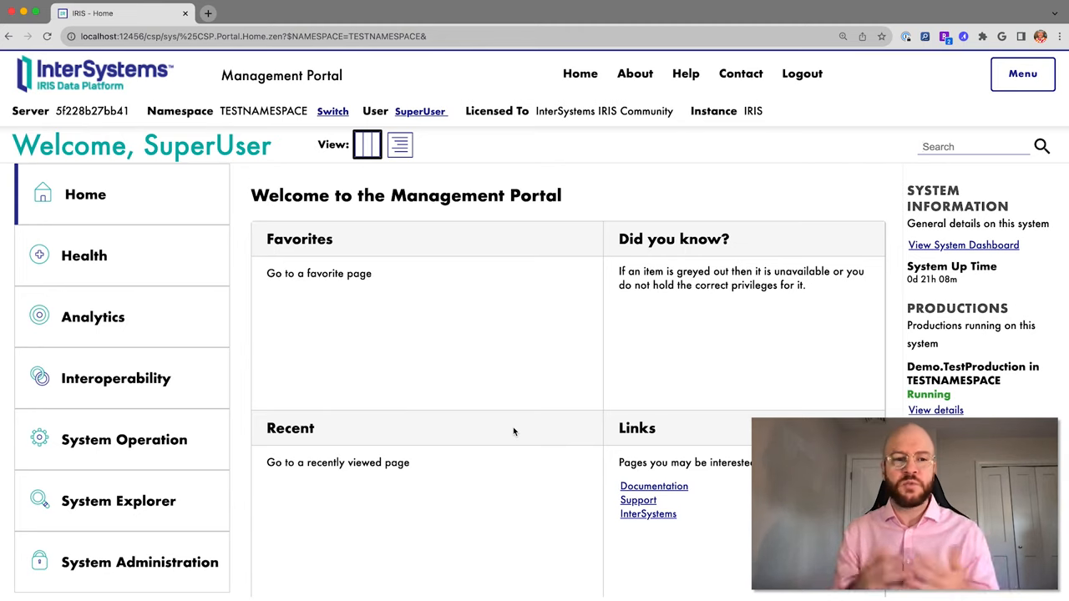
{"action": "left_click", "coordinate": [182, 547]}
{"action": "left_click", "coordinate": [176, 393]}
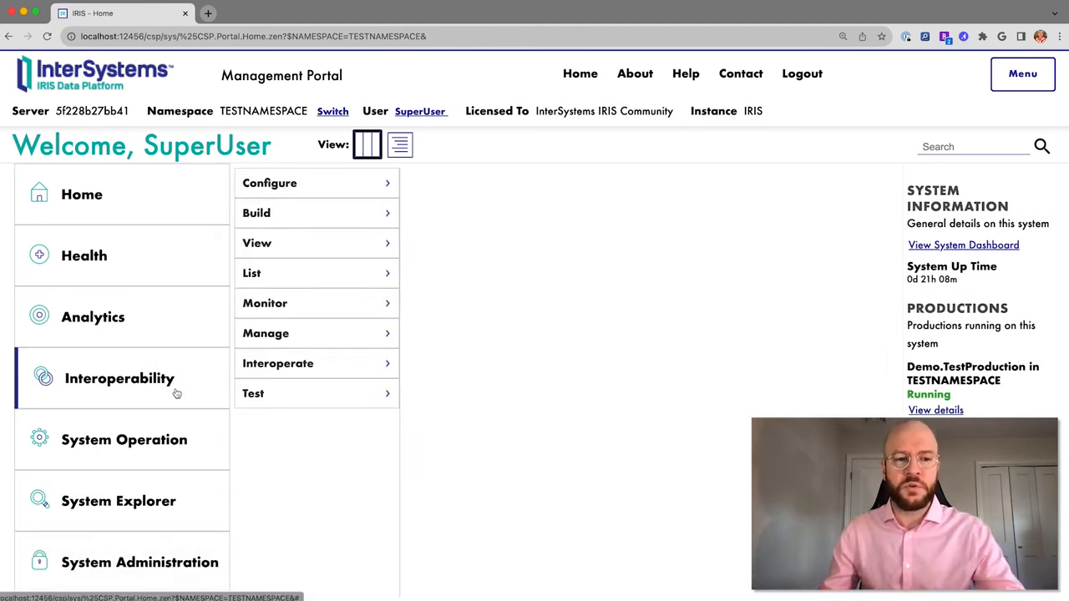
{"action": "left_click", "coordinate": [340, 189]}
{"action": "left_click", "coordinate": [445, 190]}
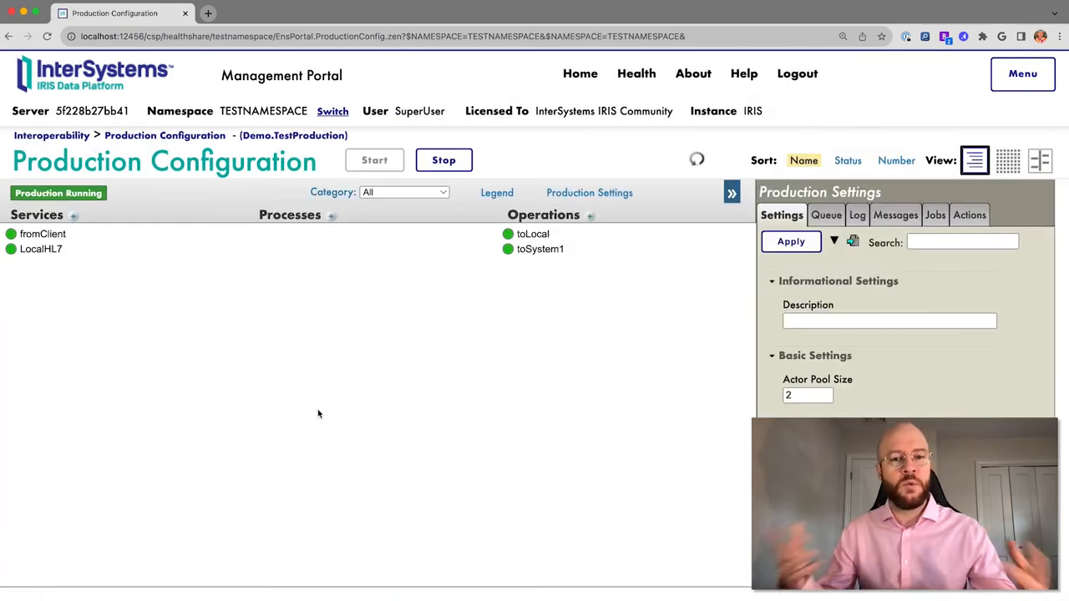
Select the LocalHL7 service and check its inbound file path /HC2023/HL7-in/.
{"action": "left_click", "coordinate": [61, 256]}
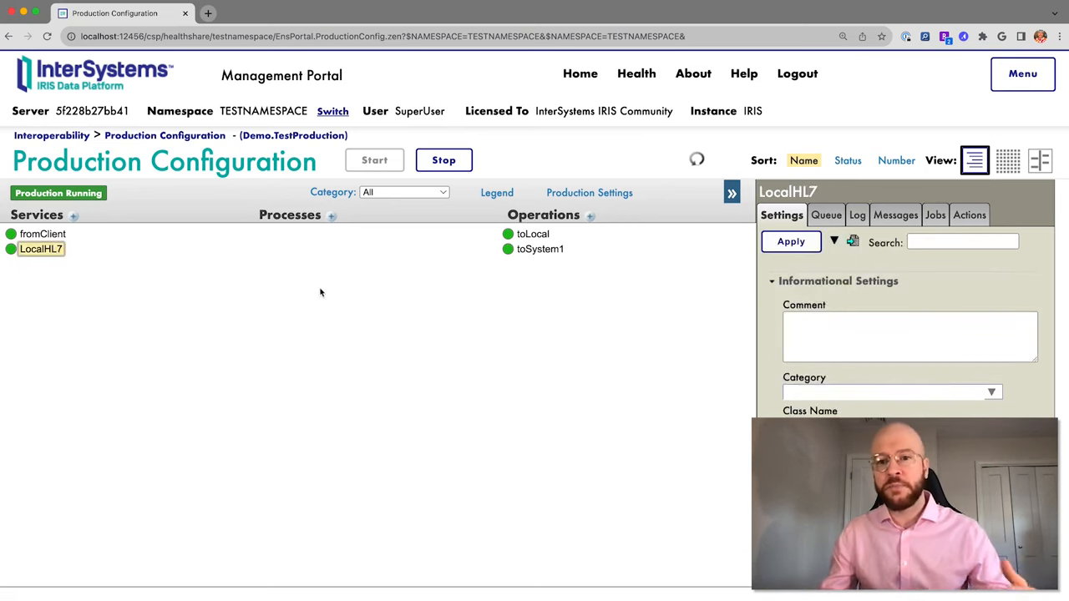
{"action": "scroll", "coordinate": [912, 375], "scroll_direction": "down", "scroll_amount": 5}
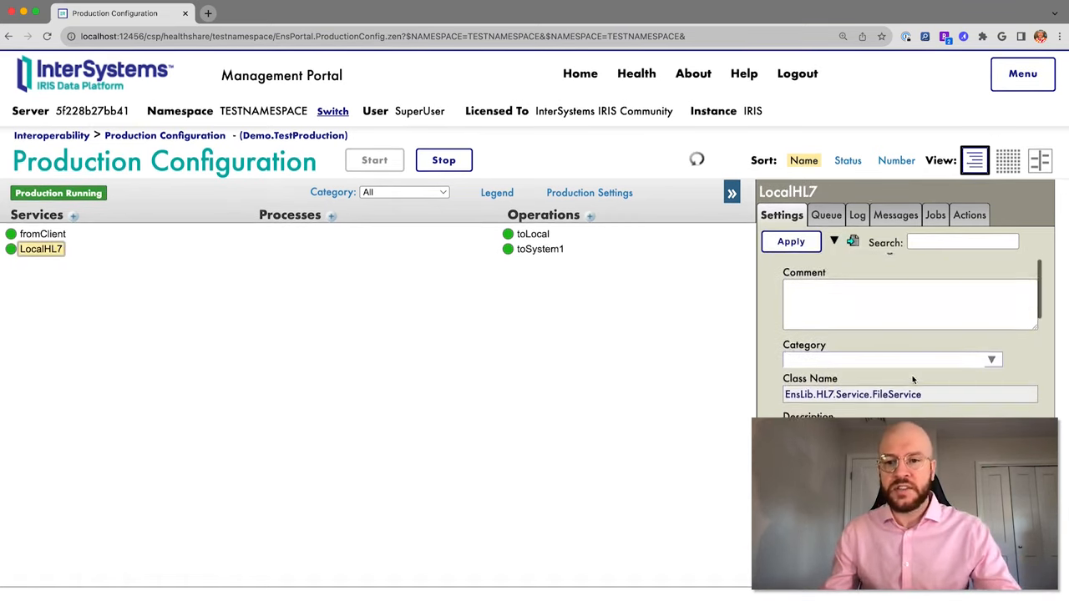
{"action": "scroll", "coordinate": [887, 384], "scroll_direction": "down", "scroll_amount": 6}
{"action": "left_click", "coordinate": [855, 397]}
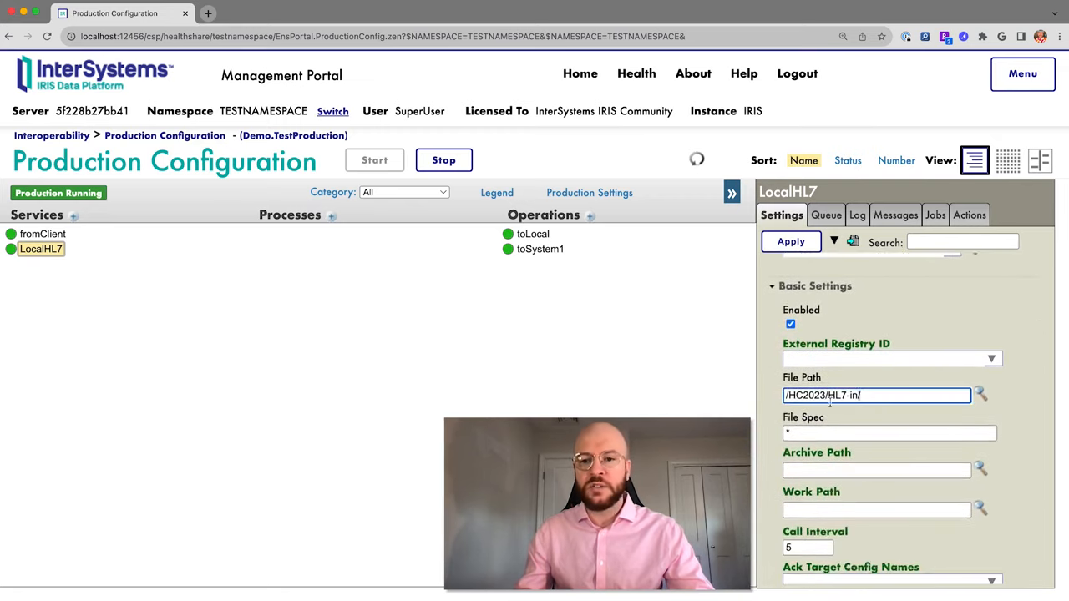
{"action": "key", "text": "super+a"}
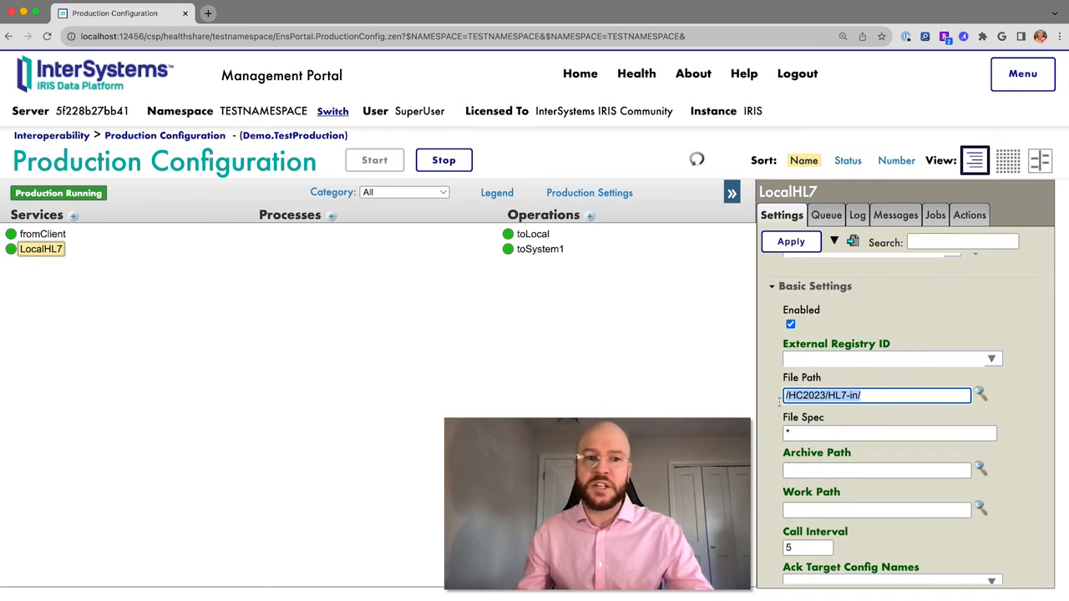
{"action": "left_click", "coordinate": [543, 393]}
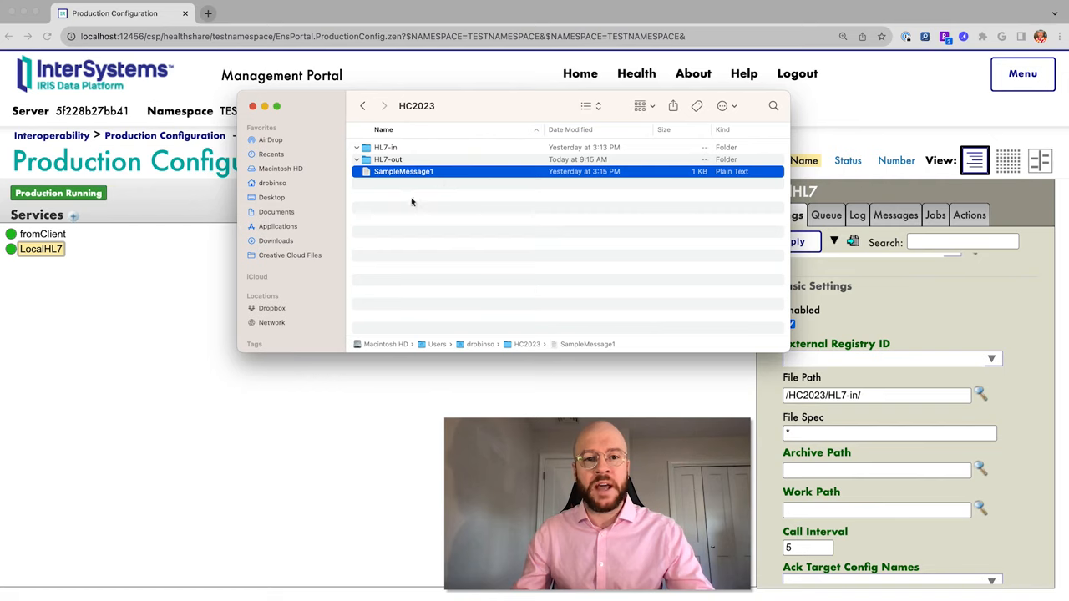
Confirm the HL7-in folder in Finder, then review target toSystem1 and schema category 2.3.
{"action": "left_click", "coordinate": [376, 148]}
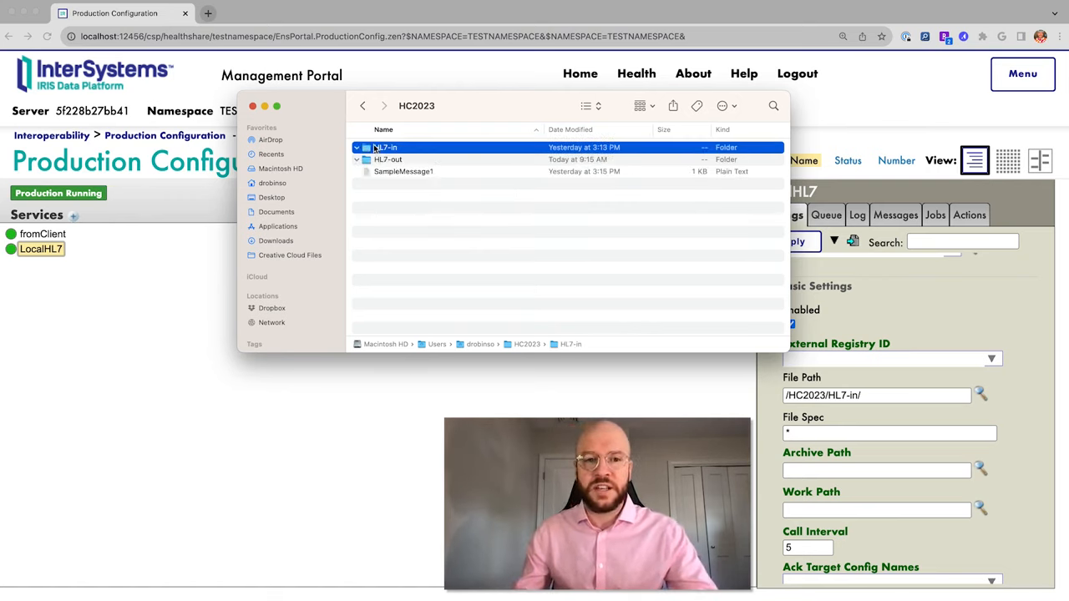
{"action": "left_click", "coordinate": [100, 354]}
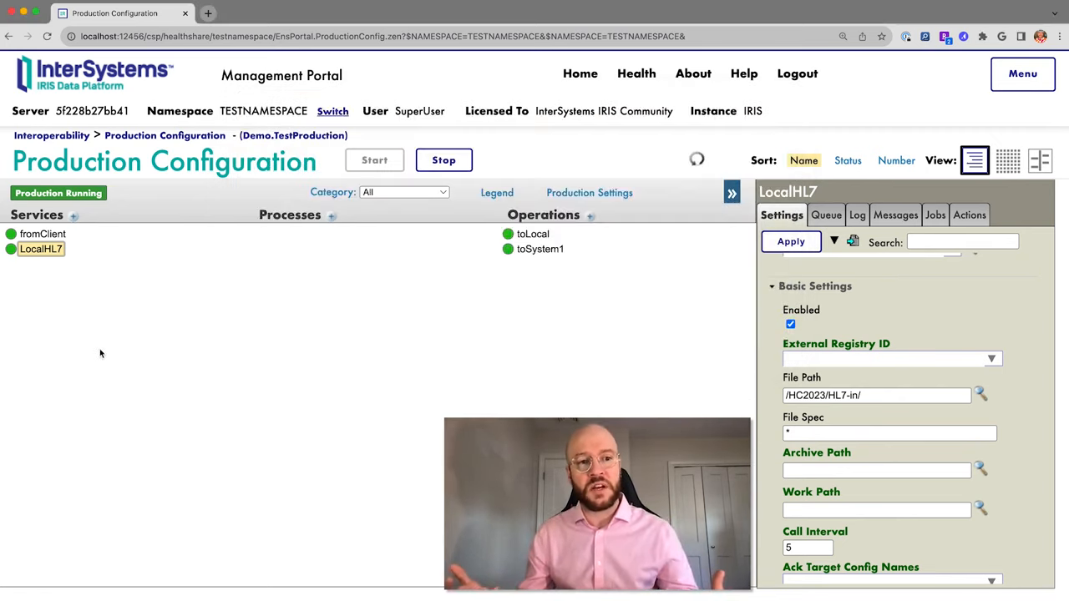
{"action": "scroll", "coordinate": [893, 298], "scroll_direction": "down", "scroll_amount": 6}
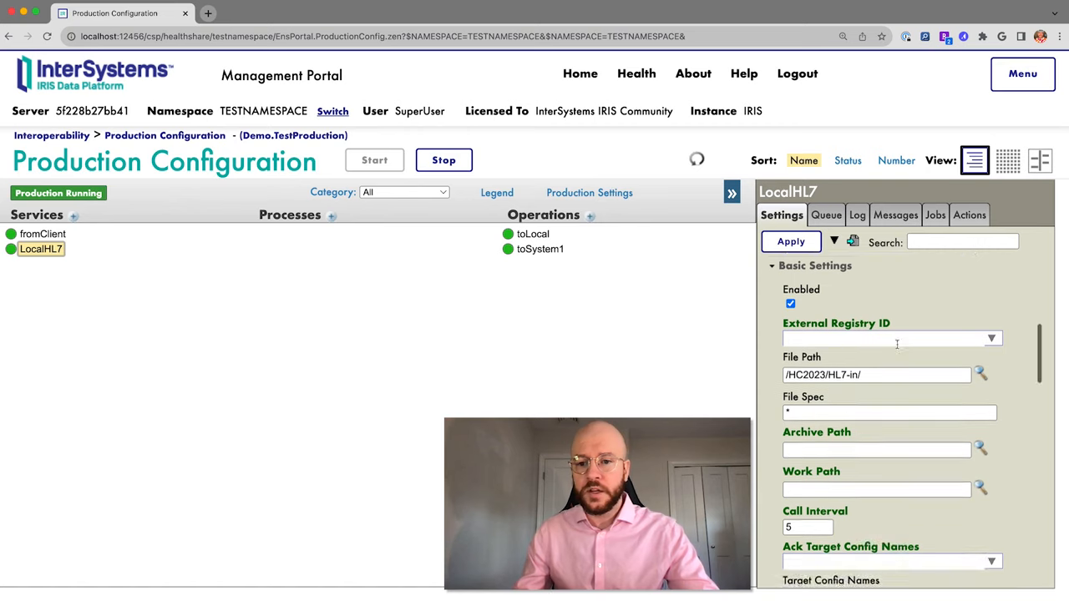
{"action": "scroll", "coordinate": [896, 348], "scroll_direction": "down", "scroll_amount": 1}
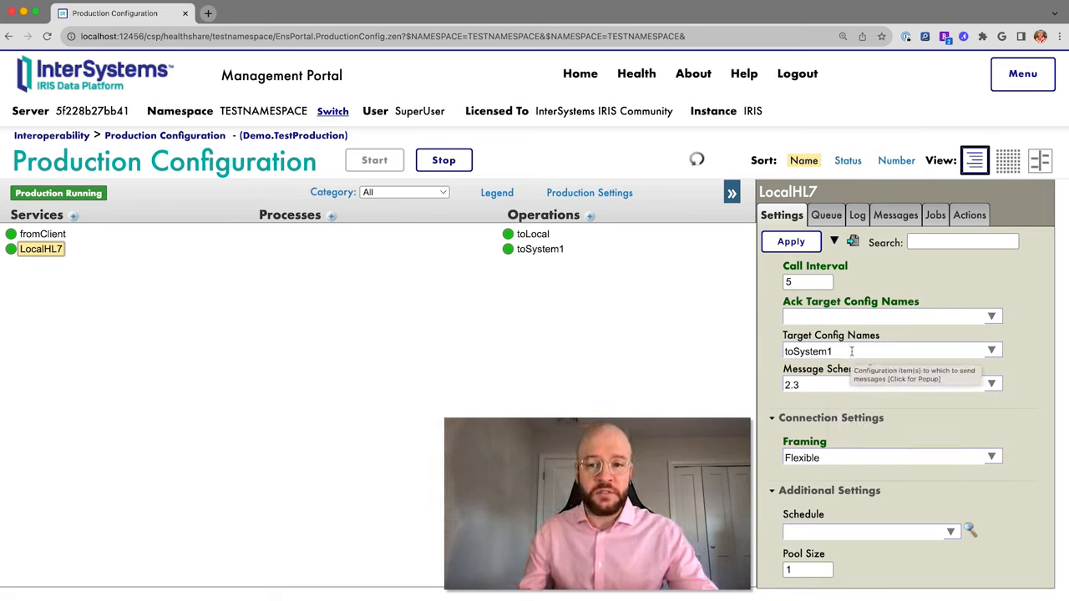
Review toSystem1's settings: 127.0.0.1 port 5000, MLLP framing, latin1 encoding, retry interval 5.
{"action": "left_click", "coordinate": [540, 248]}
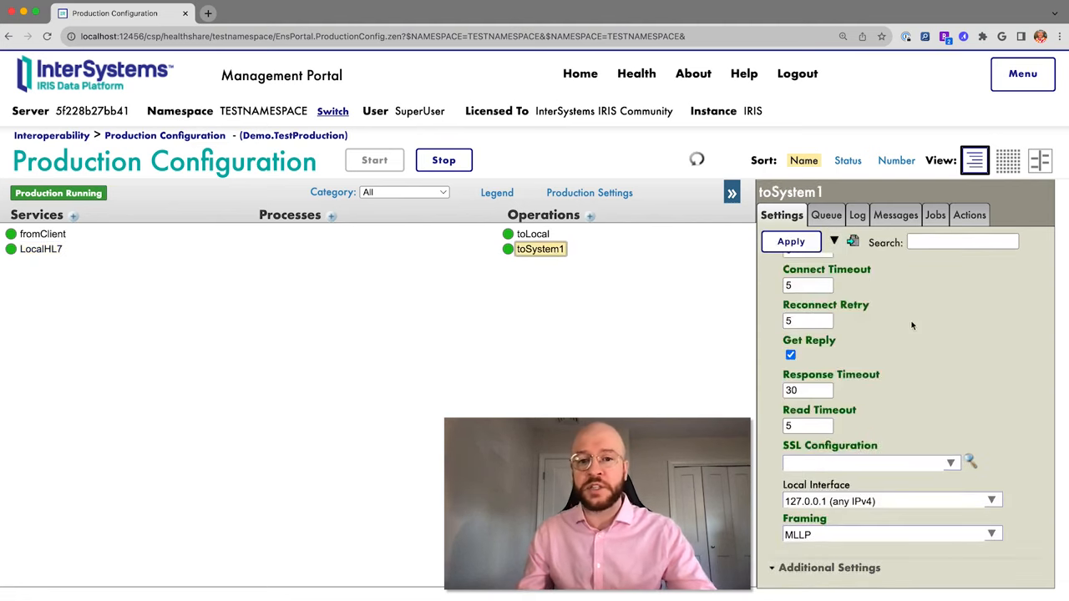
{"action": "scroll", "coordinate": [911, 319], "scroll_direction": "up", "scroll_amount": 10}
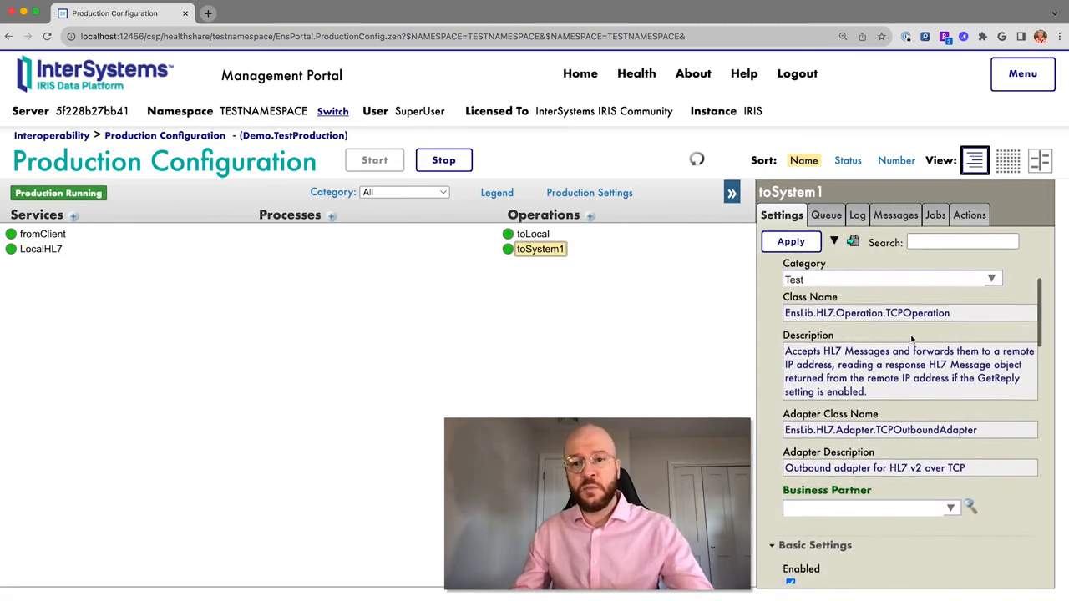
{"action": "scroll", "coordinate": [912, 338], "scroll_direction": "up", "scroll_amount": 3}
{"action": "scroll", "coordinate": [919, 376], "scroll_direction": "down", "scroll_amount": 2}
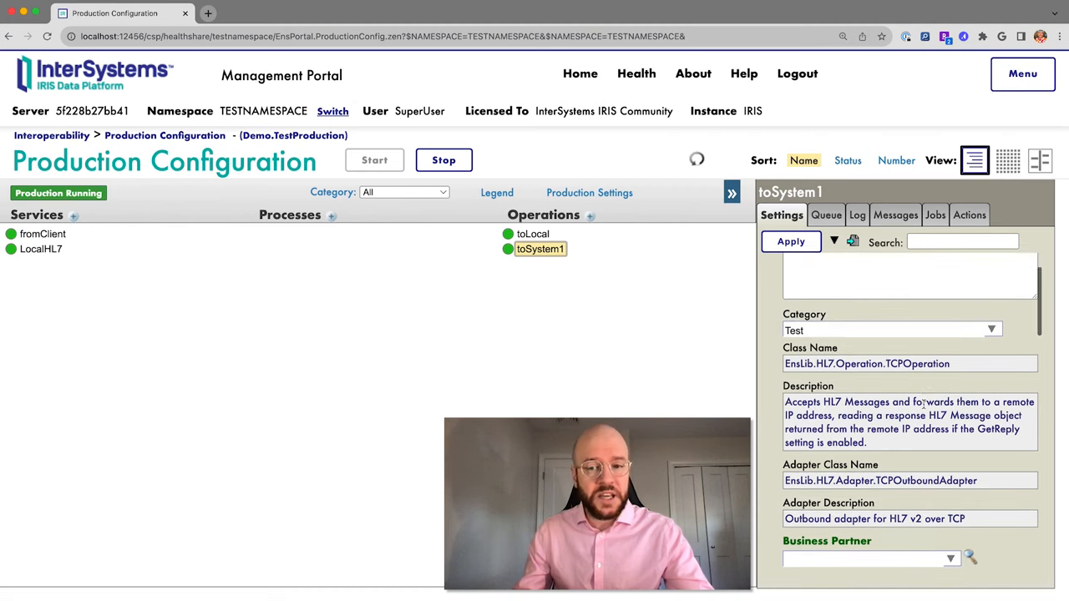
{"action": "scroll", "coordinate": [923, 405], "scroll_direction": "down", "scroll_amount": 5}
{"action": "scroll", "coordinate": [923, 404], "scroll_direction": "down", "scroll_amount": 4}
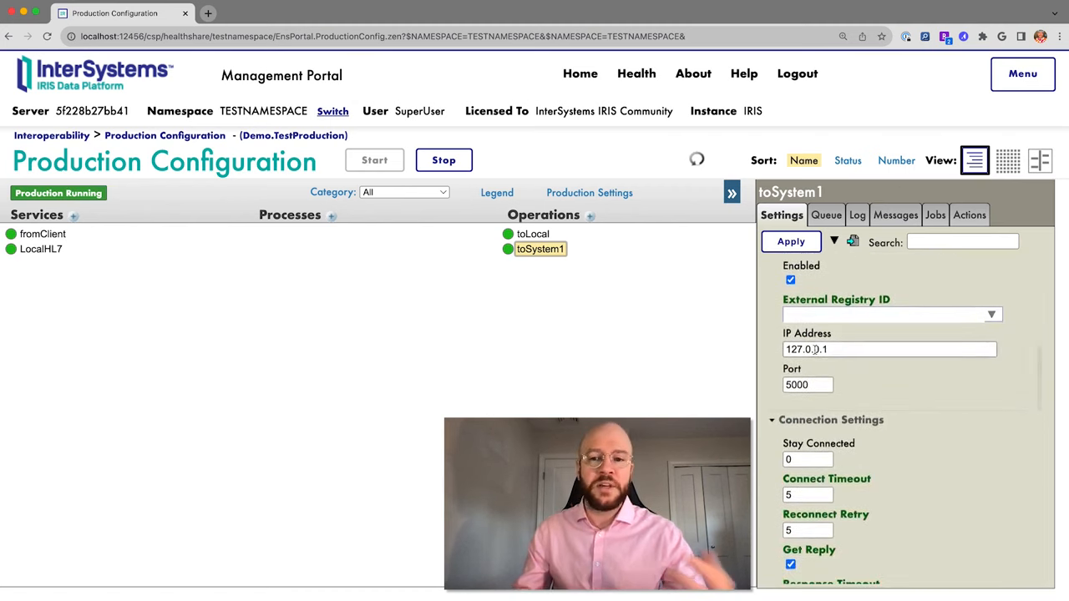
{"action": "mouse_move", "coordinate": [818, 349]}
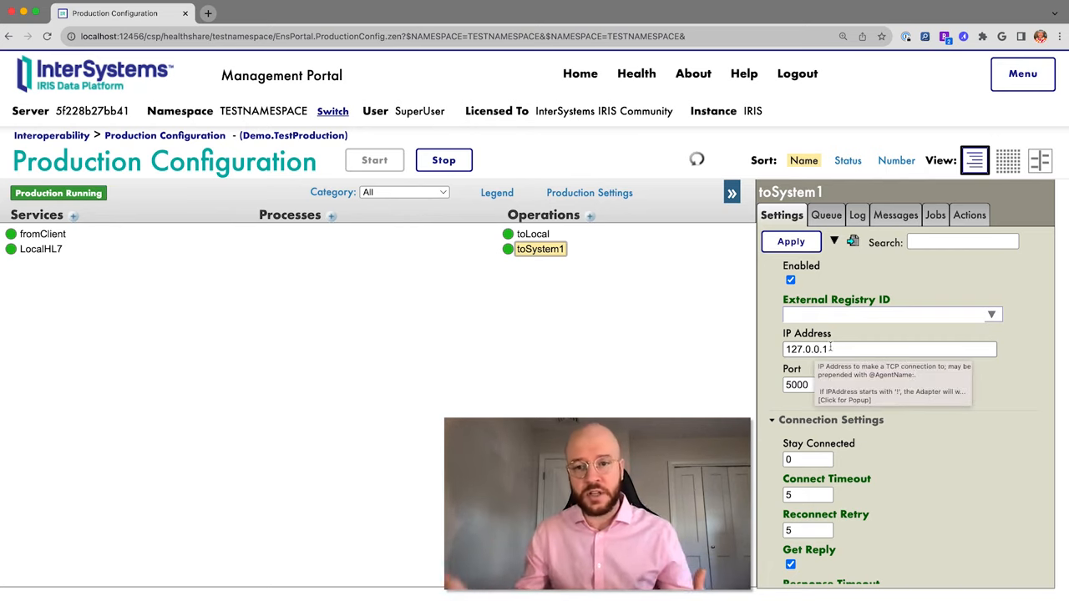
{"action": "mouse_move", "coordinate": [818, 386]}
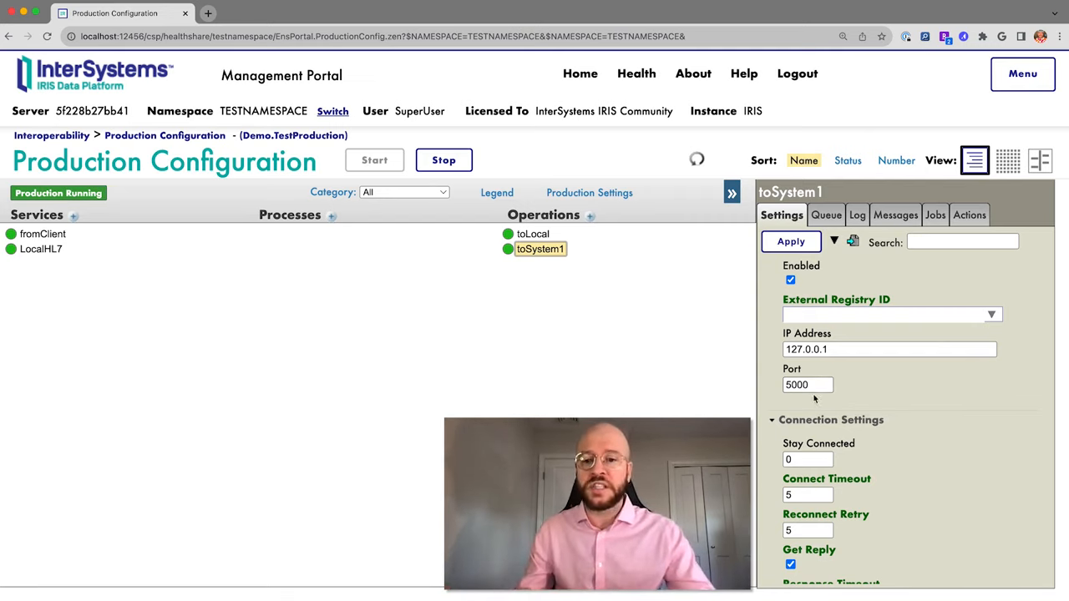
{"action": "scroll", "coordinate": [814, 399], "scroll_direction": "down", "scroll_amount": 10}
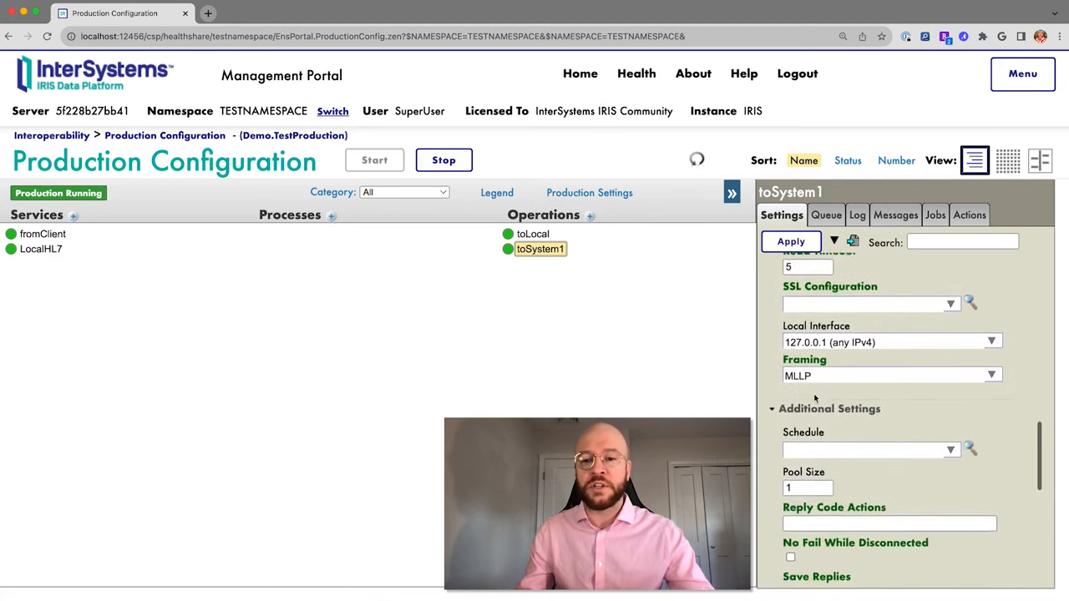
{"action": "scroll", "coordinate": [813, 349], "scroll_direction": "down", "scroll_amount": 5}
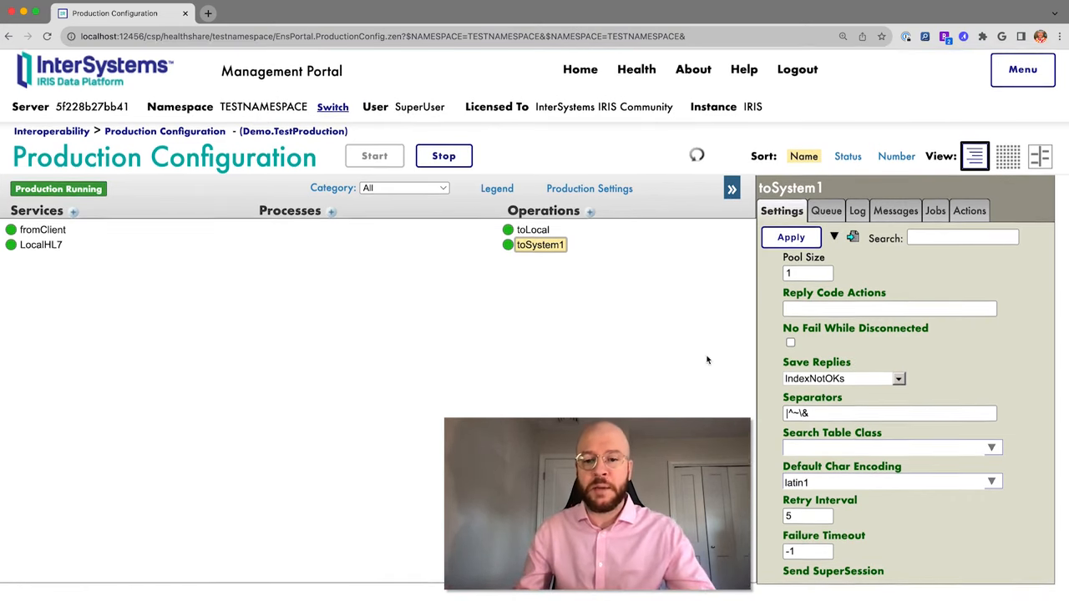
Switch from TESTNAMESPACE to the TRANSFORMDATA namespace to view the Demo.TransformData production.
{"action": "left_click", "coordinate": [12, 252]}
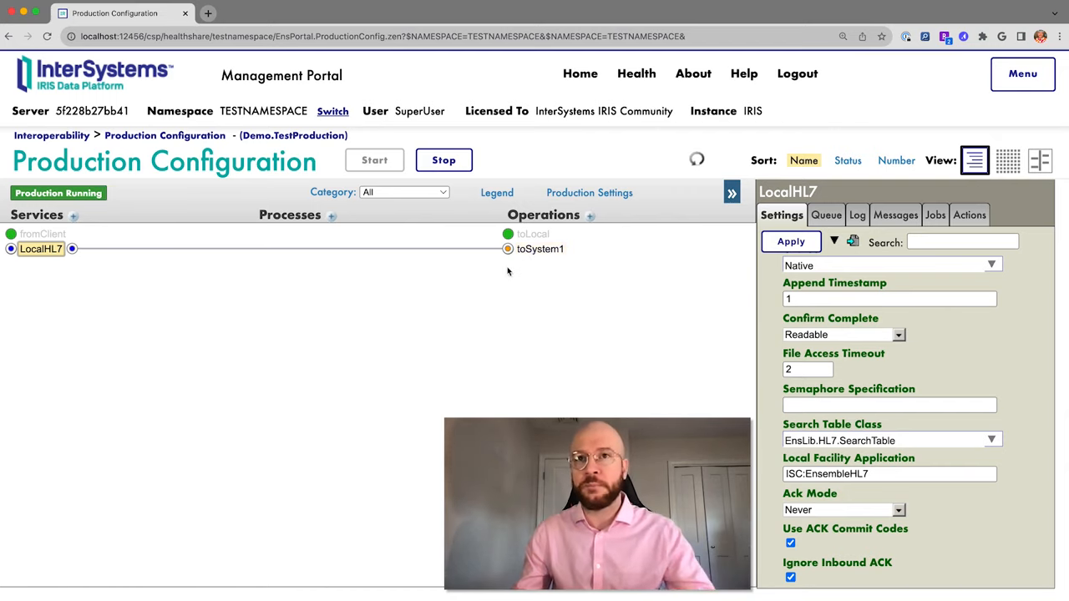
{"action": "left_click", "coordinate": [332, 113]}
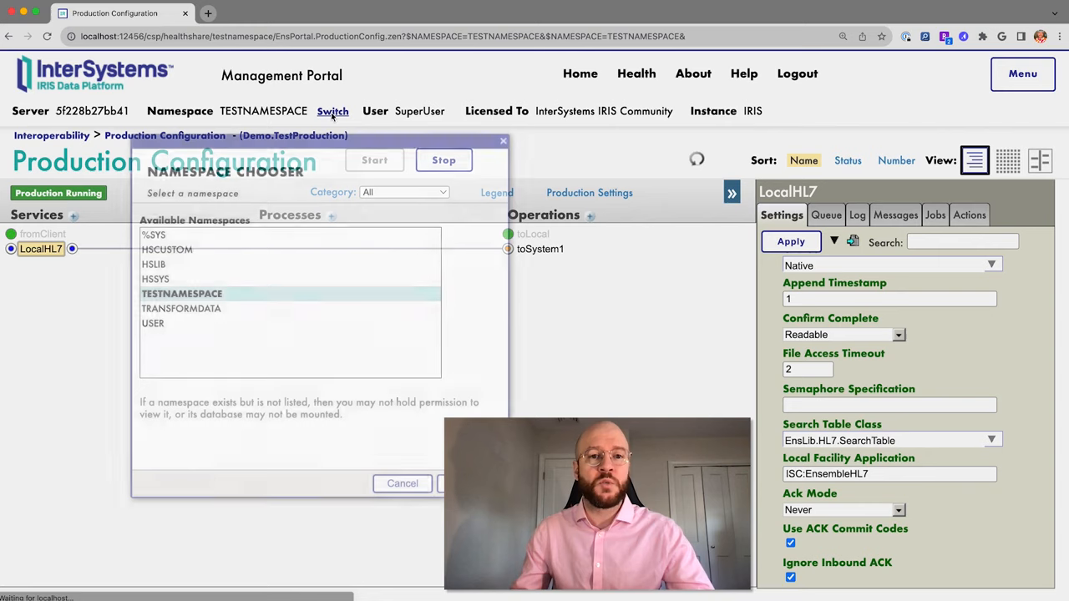
{"action": "left_click", "coordinate": [210, 309]}
{"action": "left_click", "coordinate": [467, 483]}
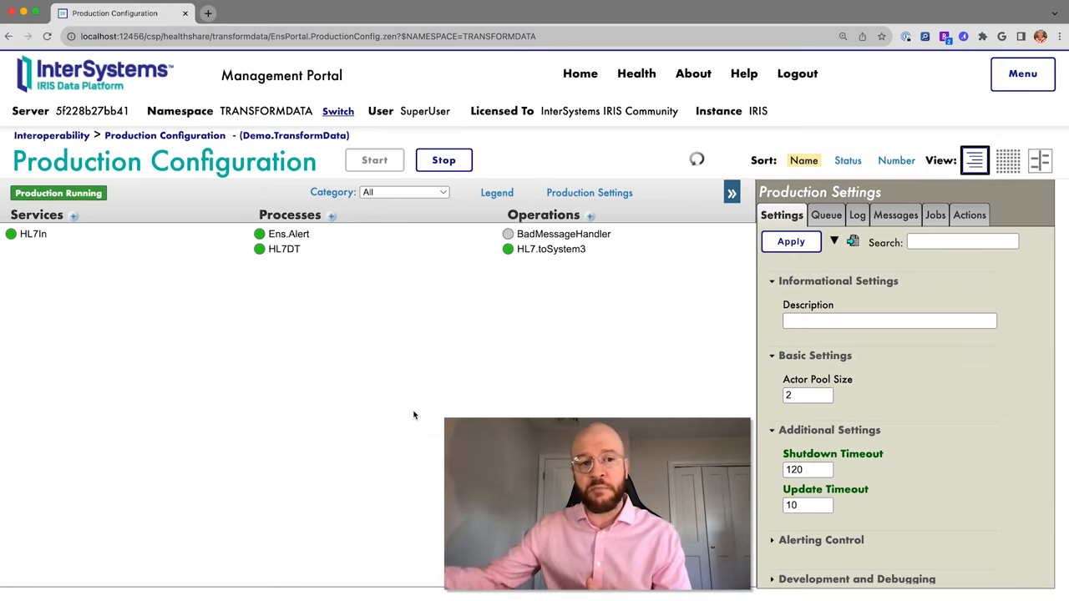
Inspect the HL7In service's settings, including its port 5000.
{"action": "left_click", "coordinate": [33, 235]}
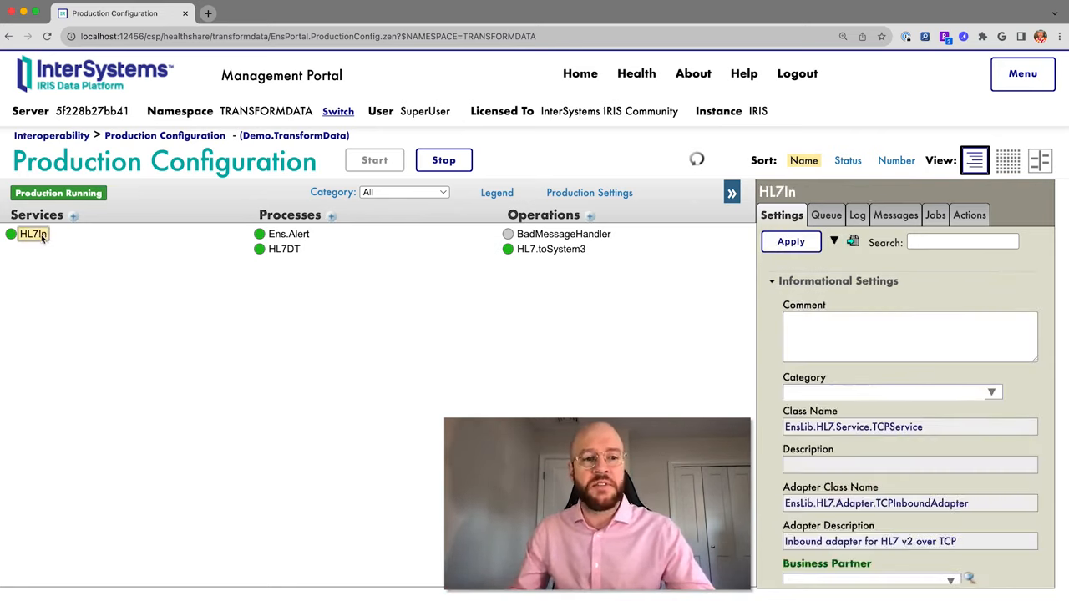
{"action": "scroll", "coordinate": [932, 412], "scroll_direction": "down", "scroll_amount": 3}
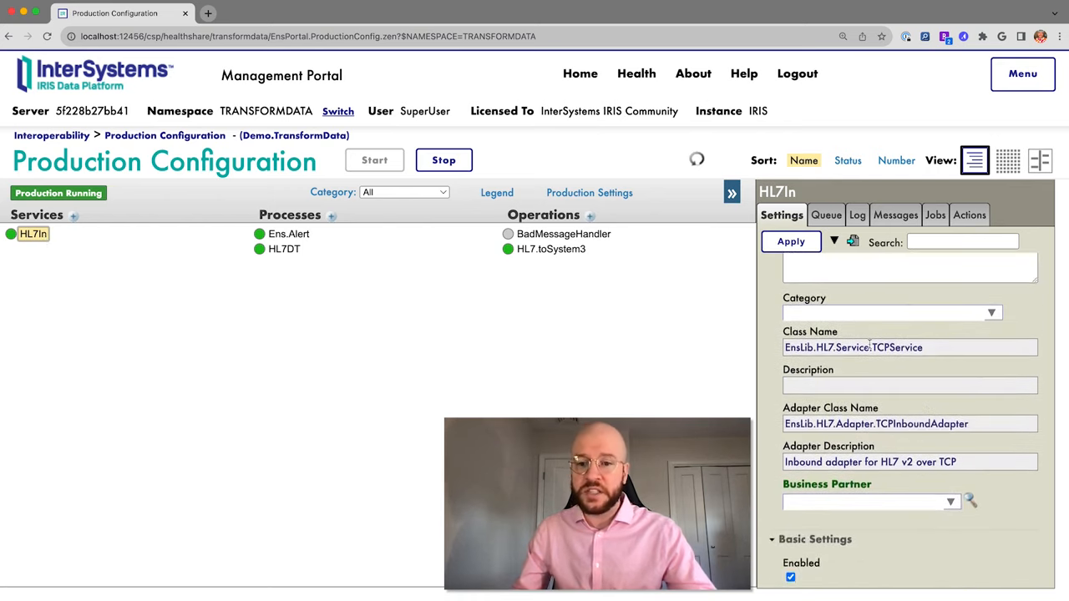
{"action": "scroll", "coordinate": [933, 369], "scroll_direction": "down", "scroll_amount": 8}
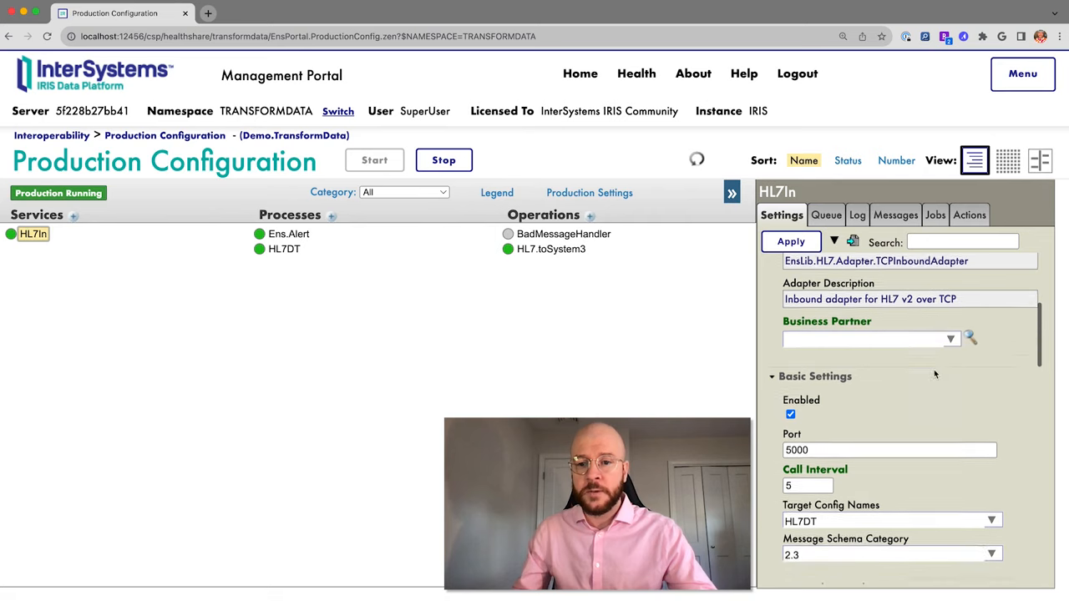
{"action": "left_click", "coordinate": [841, 380]}
{"action": "double_click", "coordinate": [842, 380]}
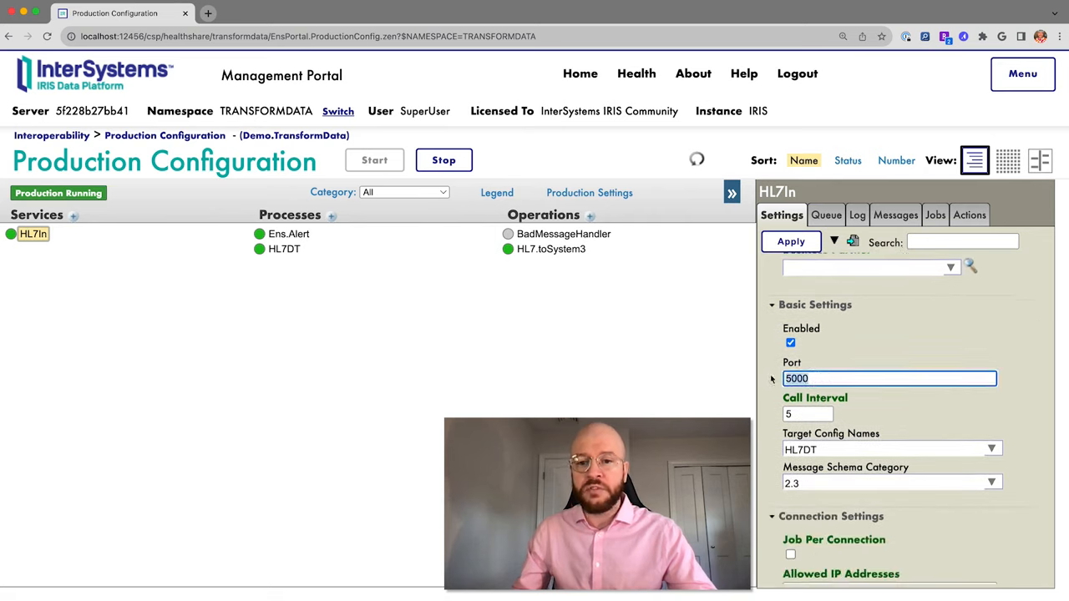
{"action": "scroll", "coordinate": [844, 381], "scroll_direction": "down", "scroll_amount": 1}
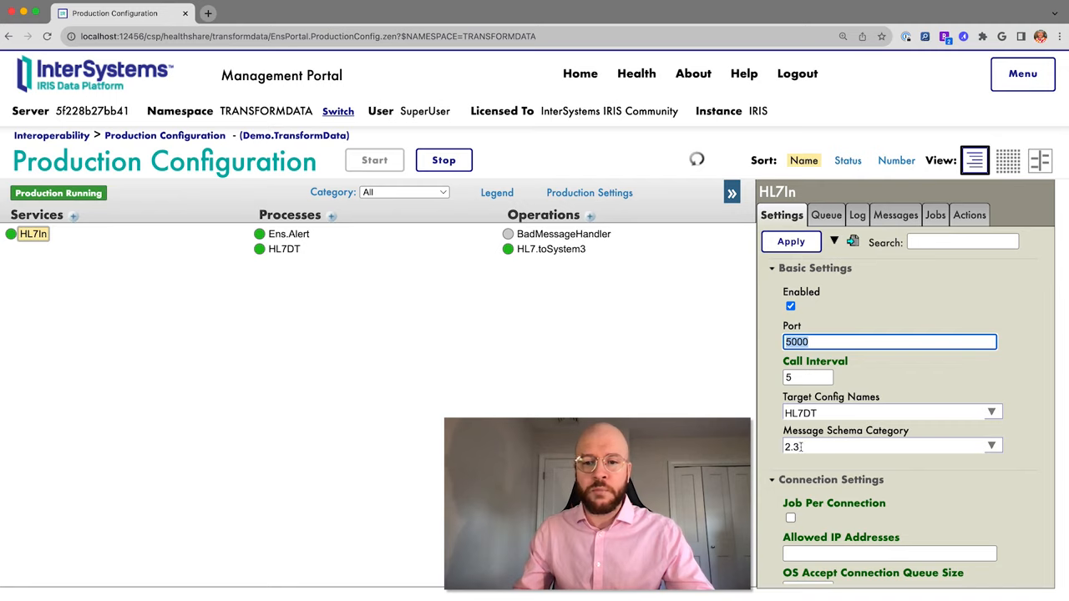
{"action": "mouse_move", "coordinate": [843, 445]}
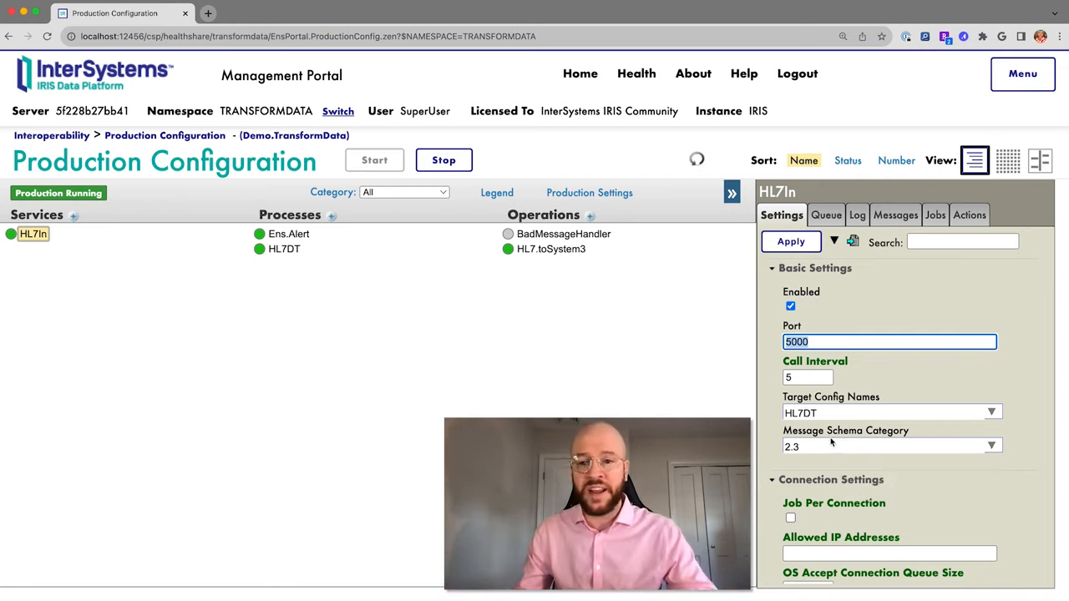
Show the HL7DT process settings with class EnsLib.HL7.MsgRouter.RoutingEngine.
{"action": "scroll", "coordinate": [881, 412], "scroll_direction": "down", "scroll_amount": 2}
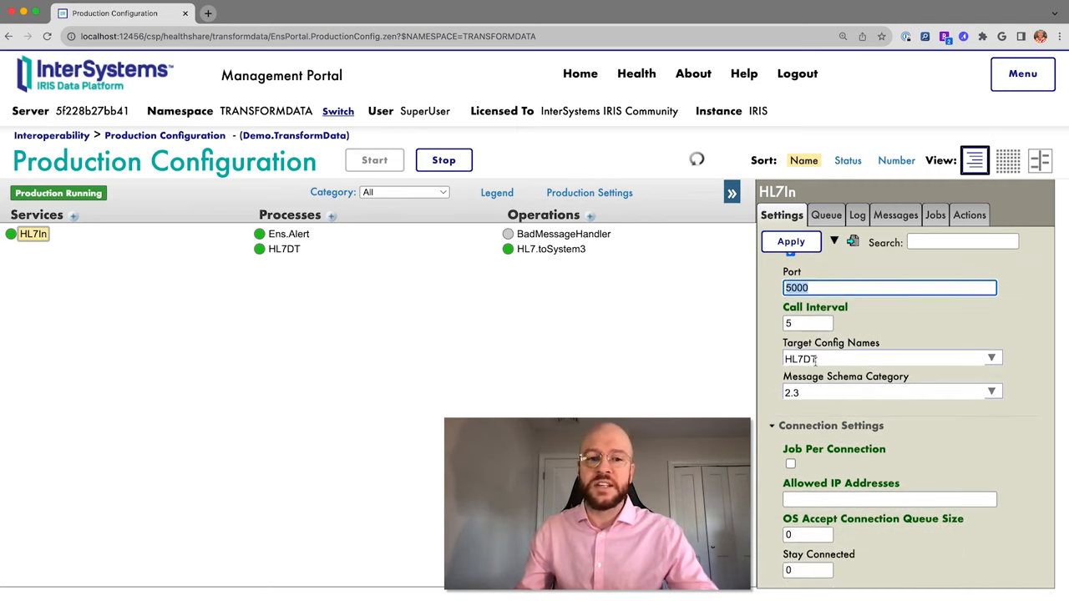
{"action": "left_click", "coordinate": [283, 250]}
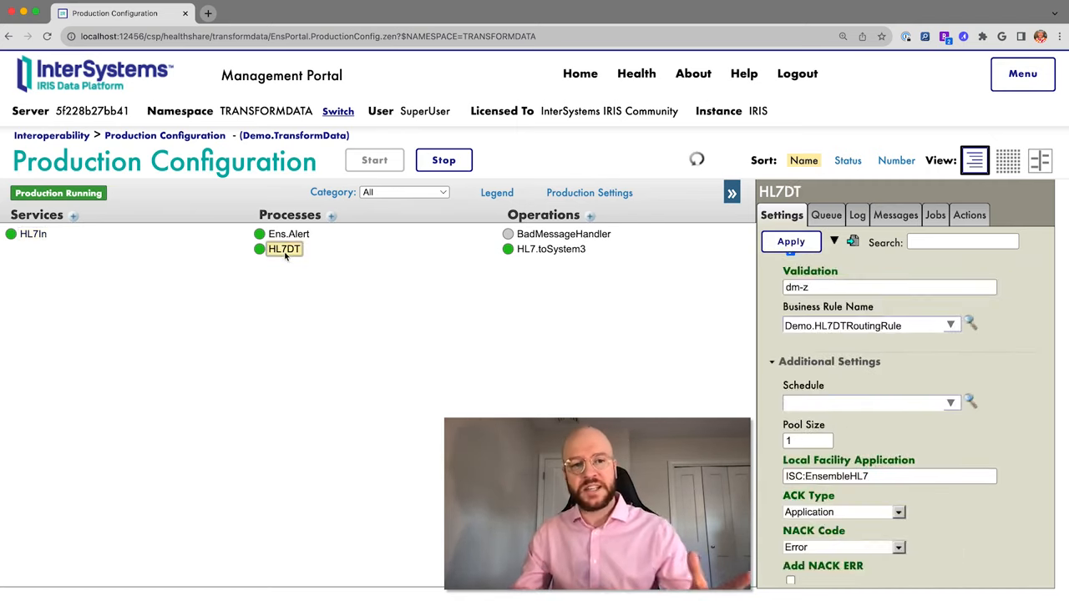
{"action": "scroll", "coordinate": [833, 335], "scroll_direction": "up", "scroll_amount": 10}
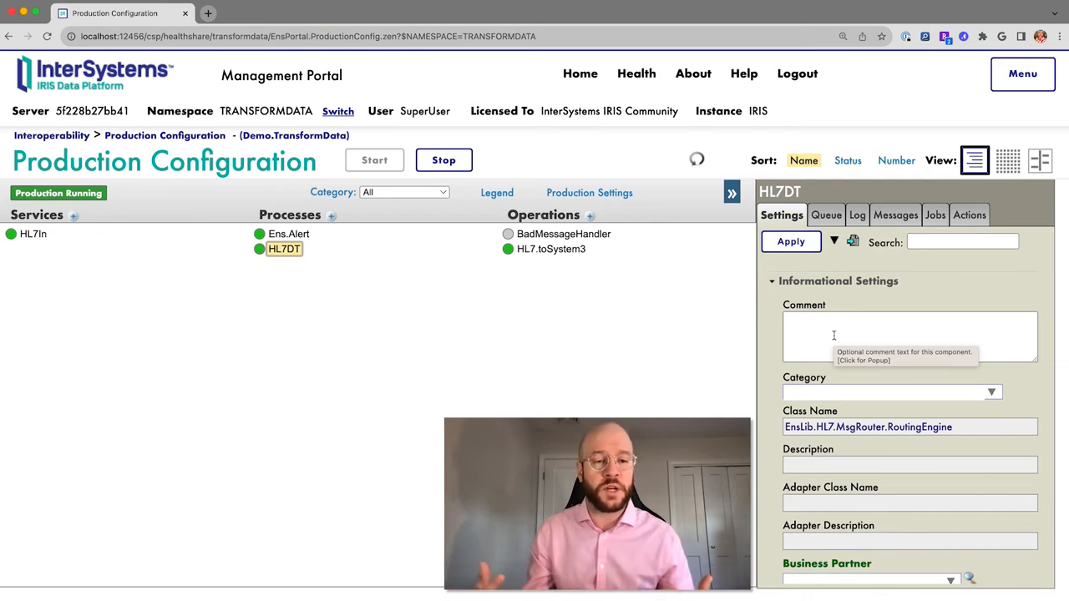
Go Home and open Interoperability > Build > Data Transformations to load Demo.Transform1.
{"action": "left_click", "coordinate": [580, 75]}
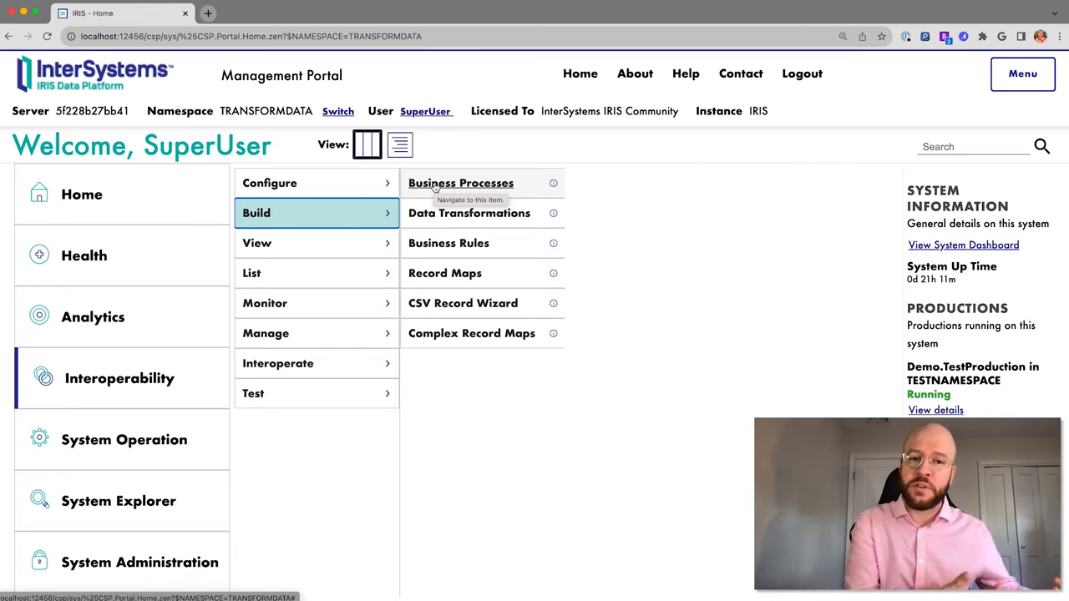
{"action": "left_click", "coordinate": [464, 215]}
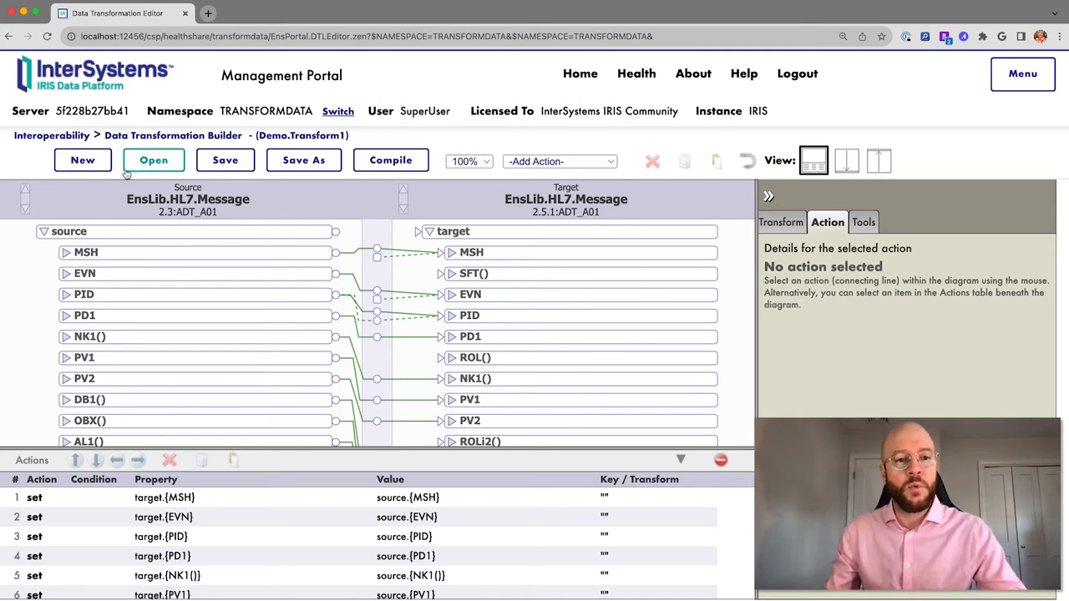
Start a new transform named MyTransform2 with HL7 as both source and target type.
{"action": "left_click", "coordinate": [782, 222]}
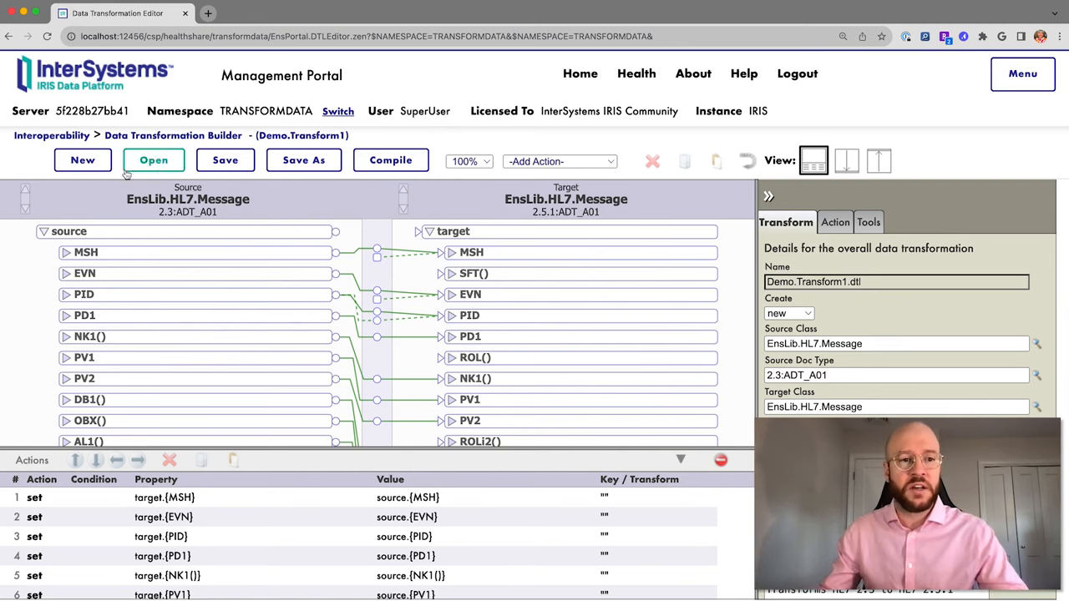
{"action": "left_click", "coordinate": [94, 167]}
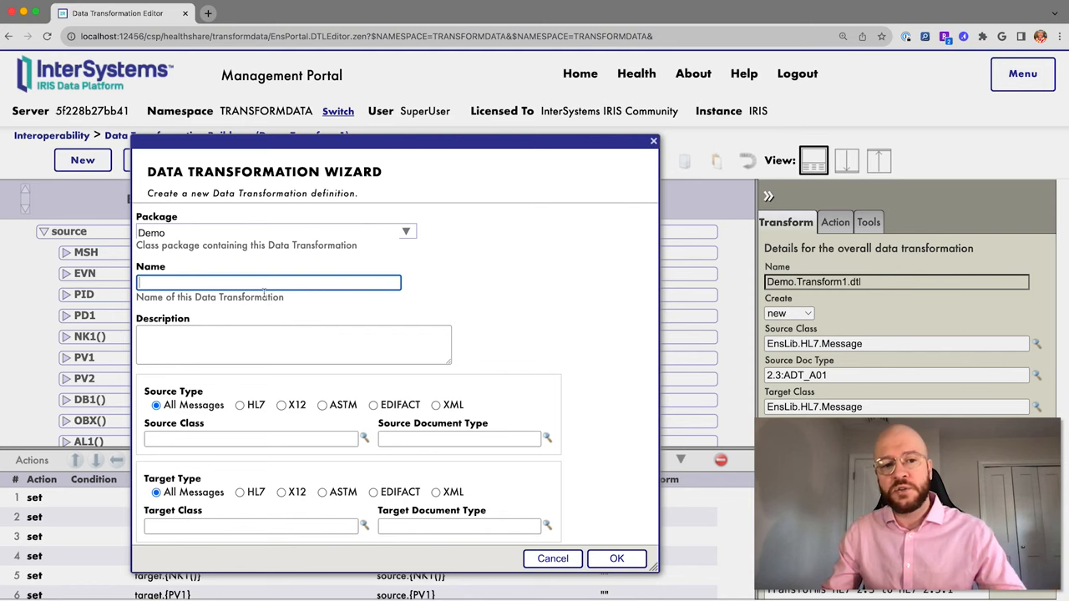
{"action": "type", "text": "MyTra"}
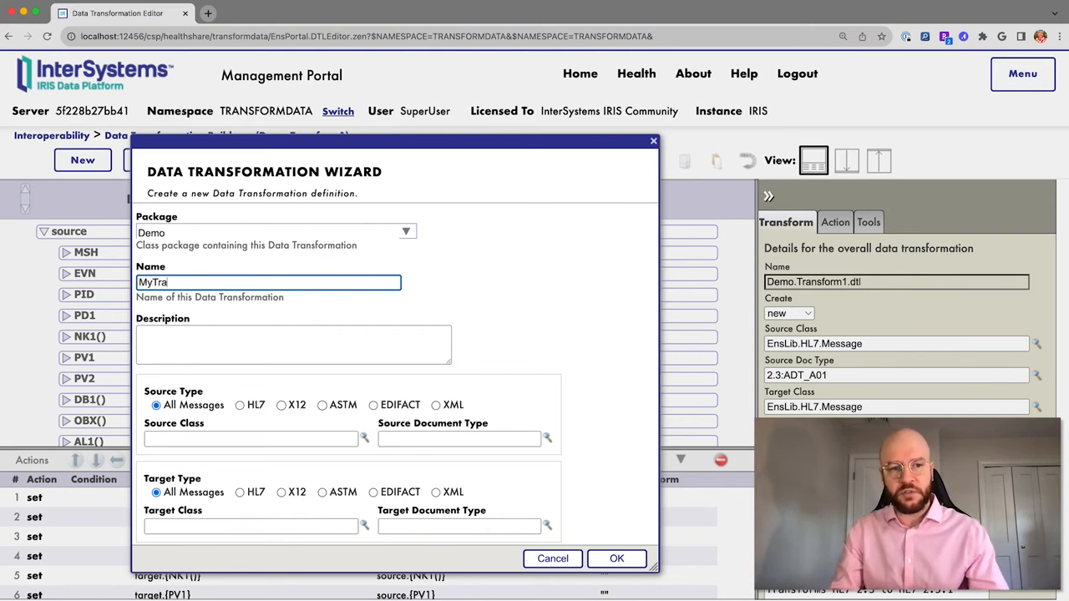
{"action": "type", "text": "nsform2"}
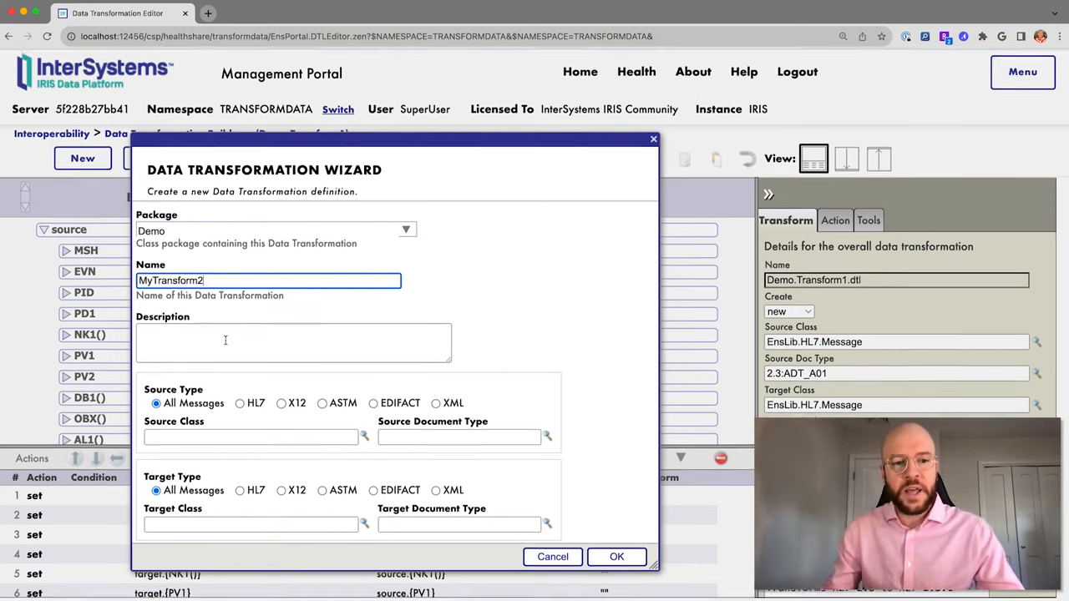
{"action": "left_click", "coordinate": [241, 406]}
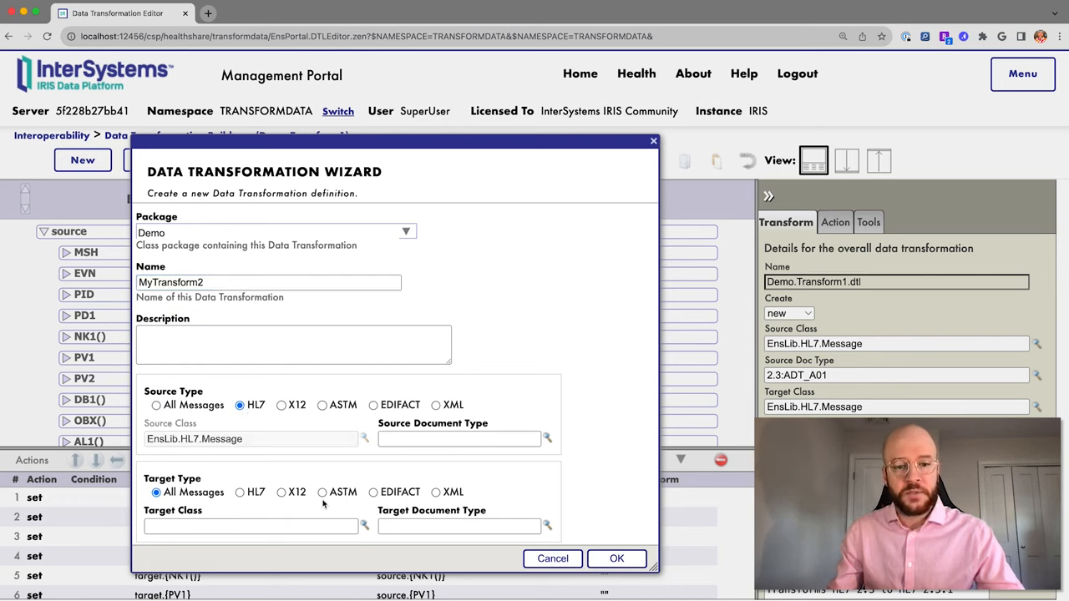
{"action": "left_click", "coordinate": [241, 492]}
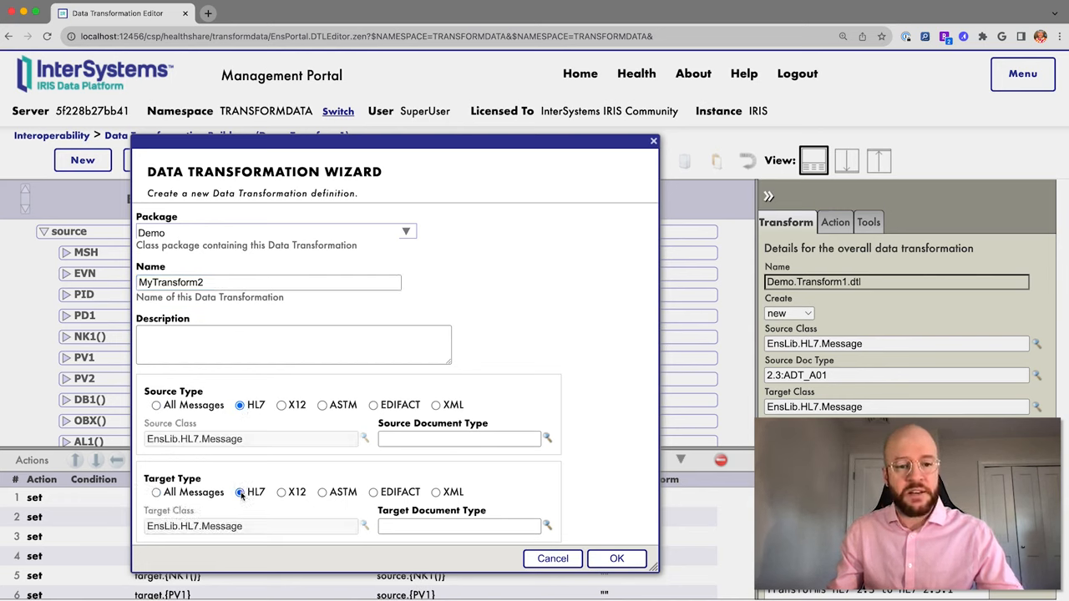
Choose 2.3:ADT_A01 as the source and 2.5.1:ADT_A01 as the target document types.
{"action": "left_click", "coordinate": [432, 439]}
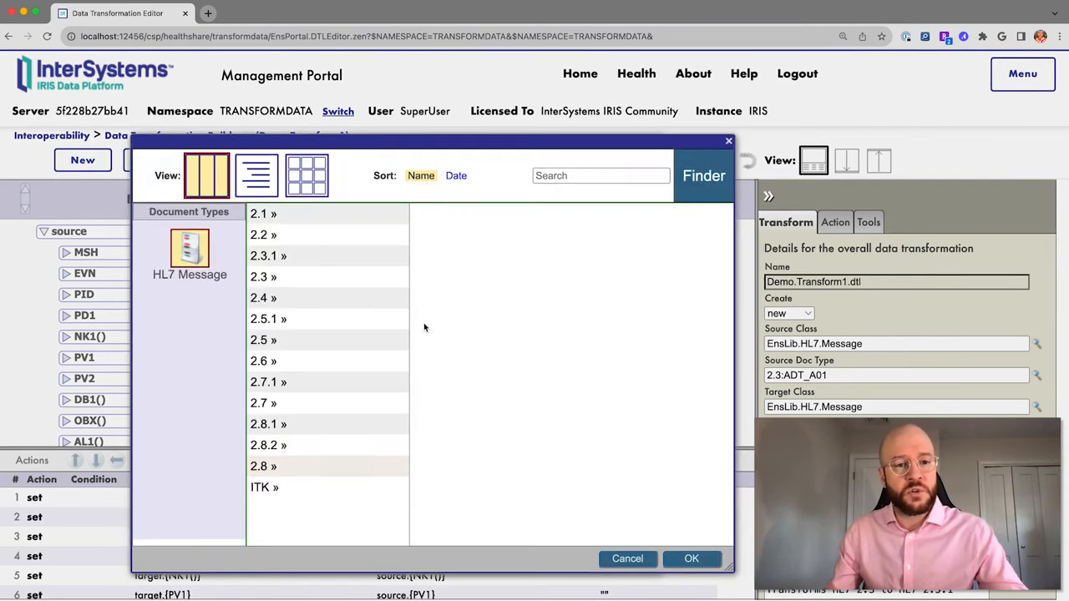
{"action": "left_click", "coordinate": [294, 278]}
{"action": "scroll", "coordinate": [469, 308], "scroll_direction": "down", "scroll_amount": 1}
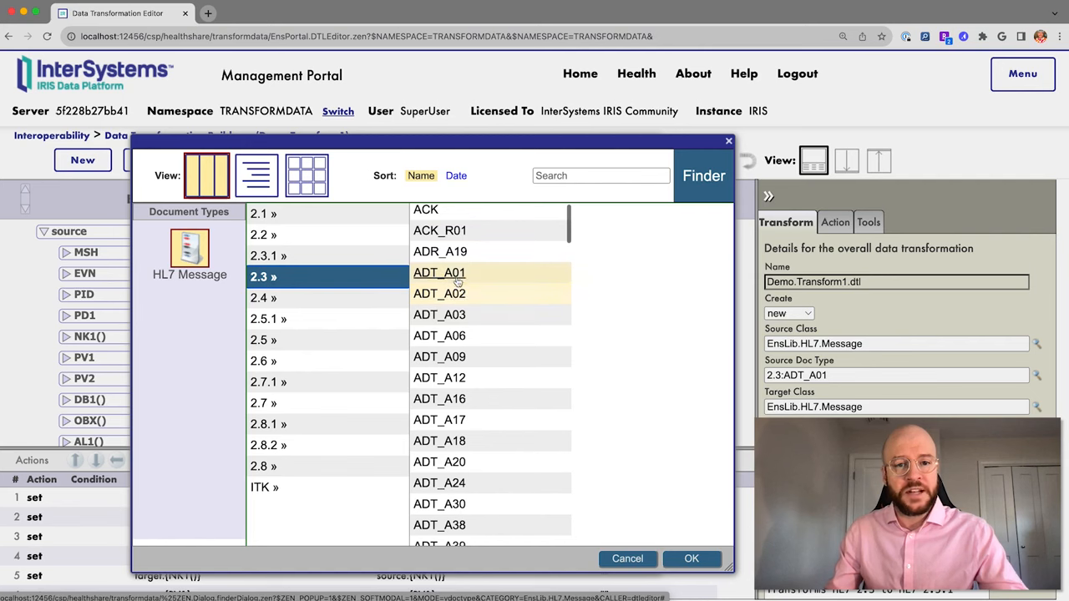
{"action": "double_click", "coordinate": [453, 277]}
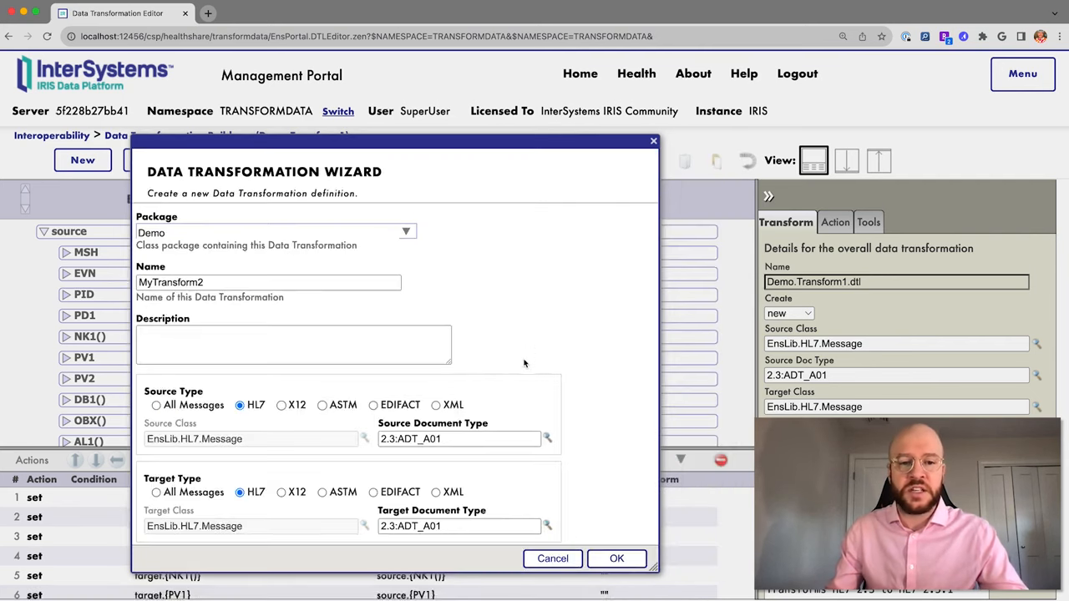
{"action": "scroll", "coordinate": [526, 365], "scroll_direction": "down", "scroll_amount": 1}
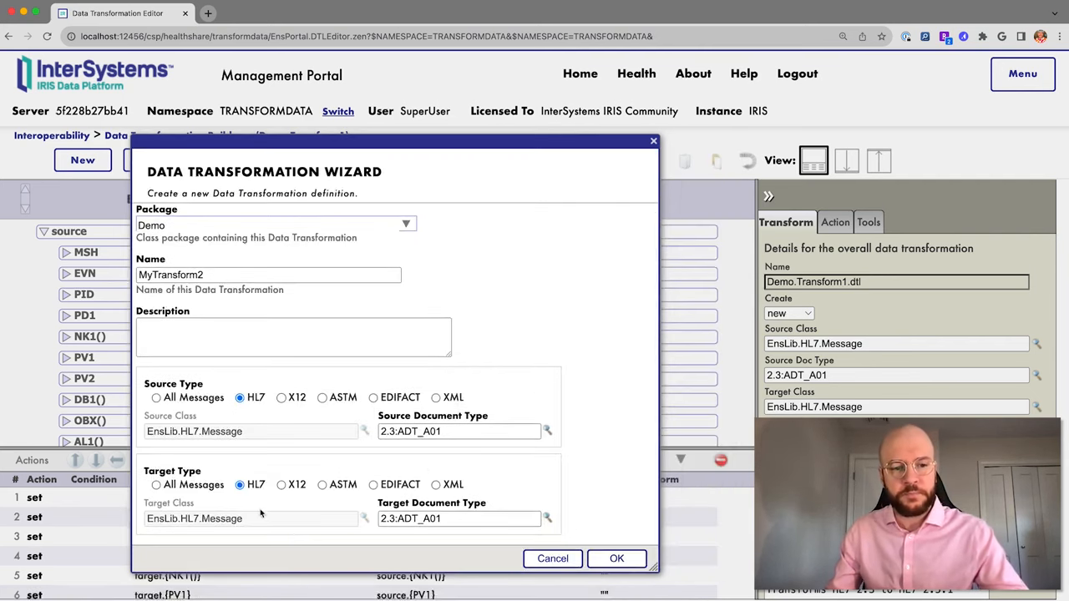
{"action": "left_click", "coordinate": [549, 520]}
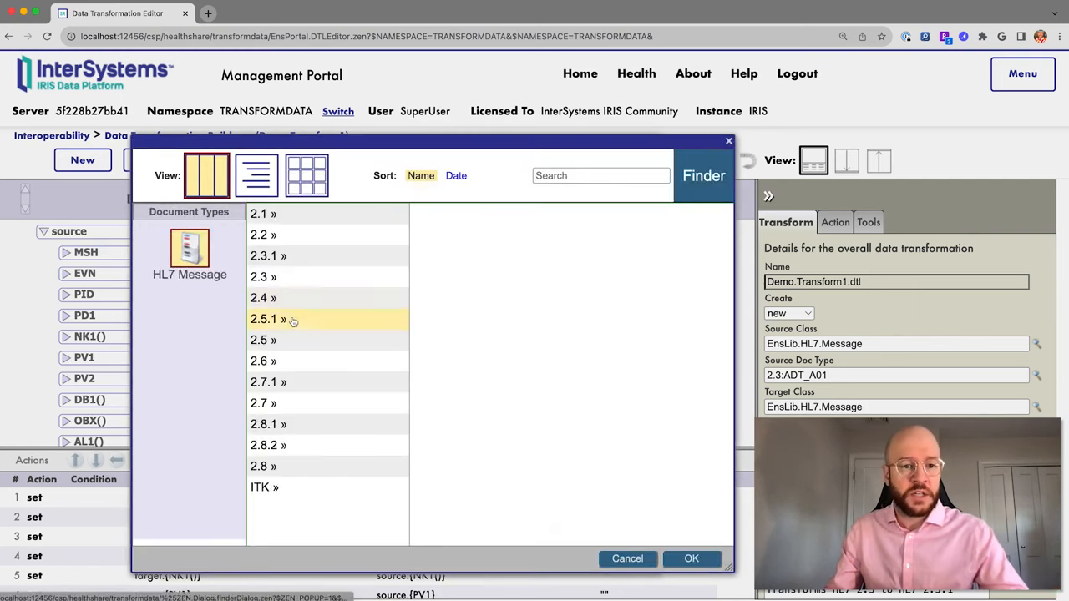
{"action": "left_click", "coordinate": [291, 321]}
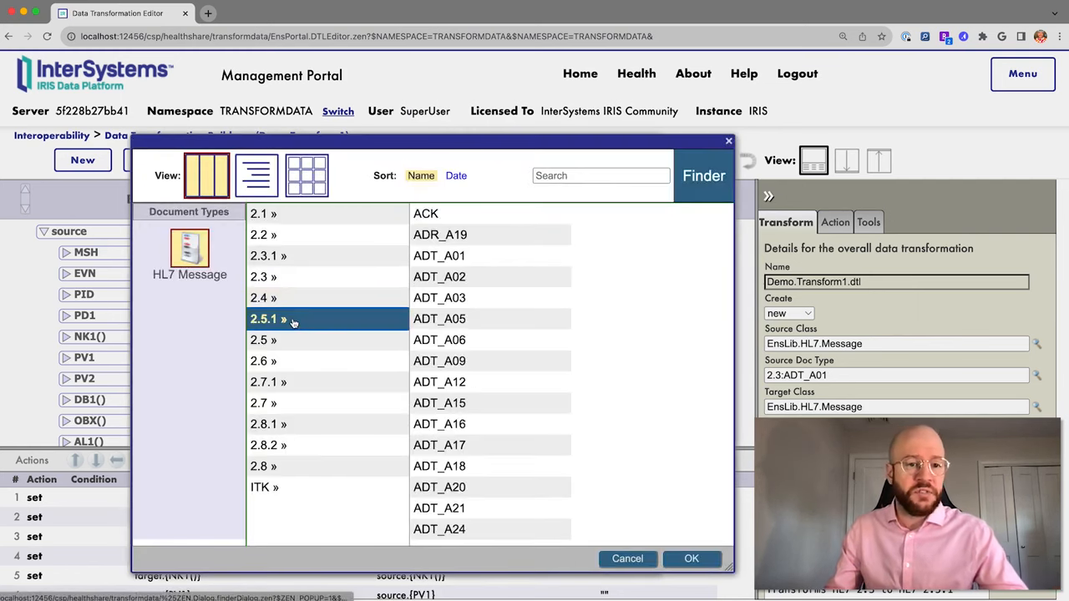
{"action": "double_click", "coordinate": [451, 257]}
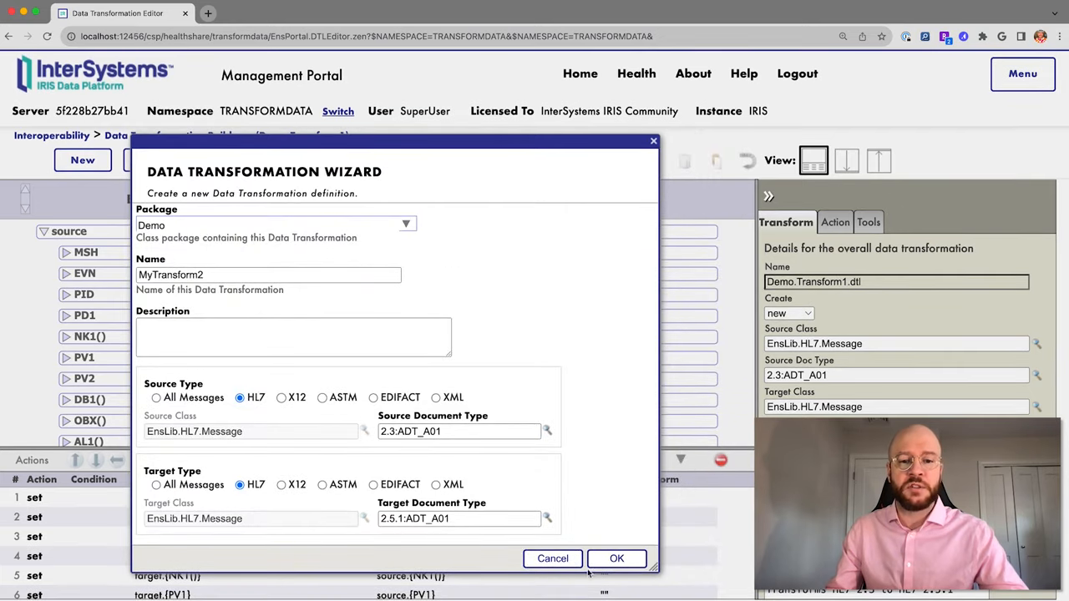
Create the empty Demo.MyTransform2, then reopen Transform1 from the Demo package.
{"action": "left_click", "coordinate": [614, 559]}
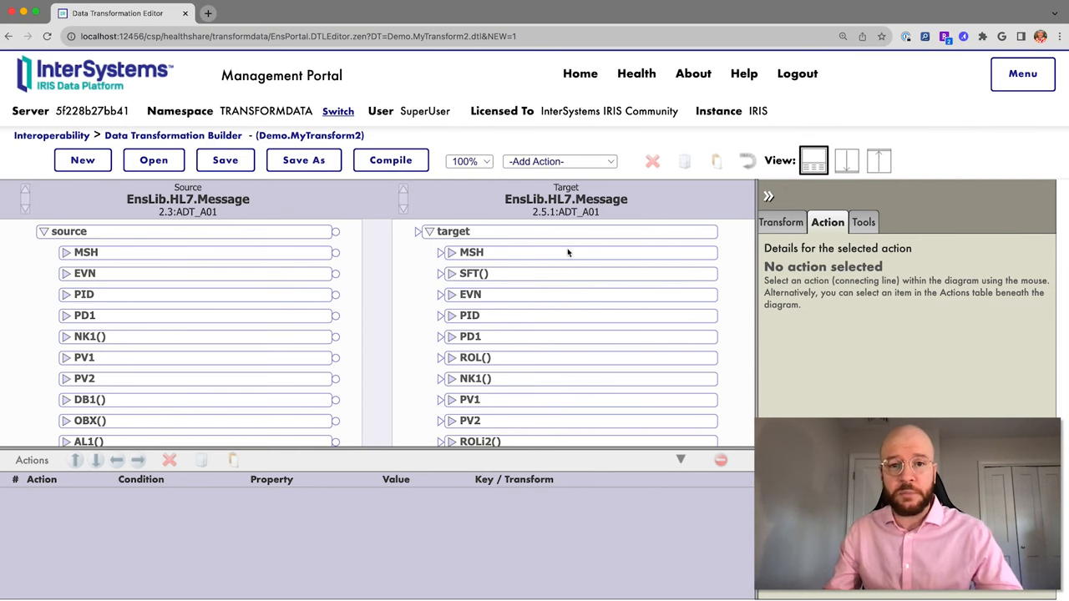
{"action": "left_click", "coordinate": [154, 159]}
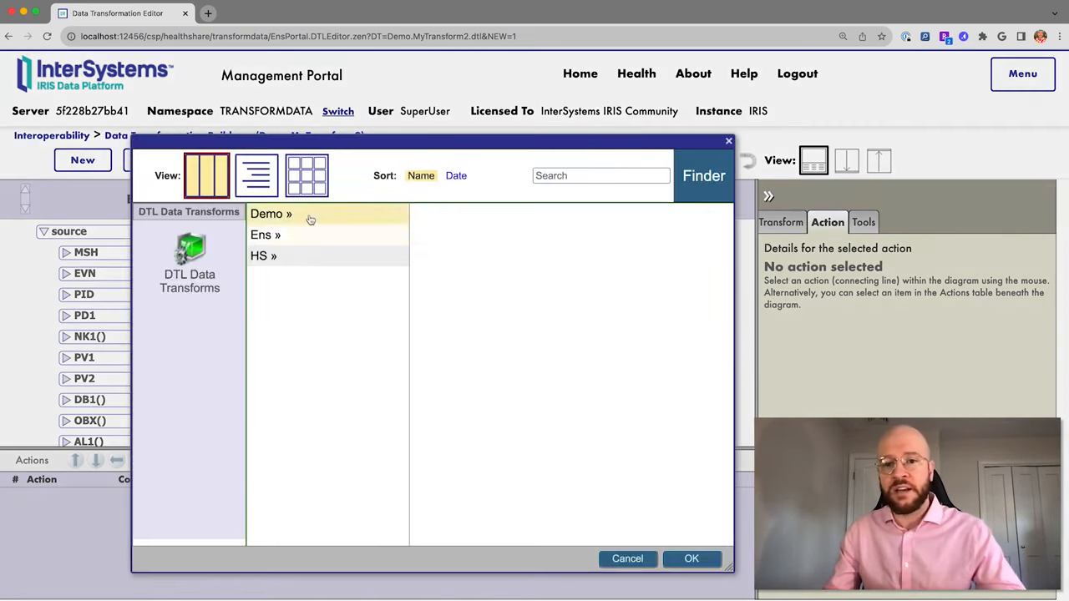
{"action": "left_click", "coordinate": [307, 215]}
{"action": "double_click", "coordinate": [455, 237]}
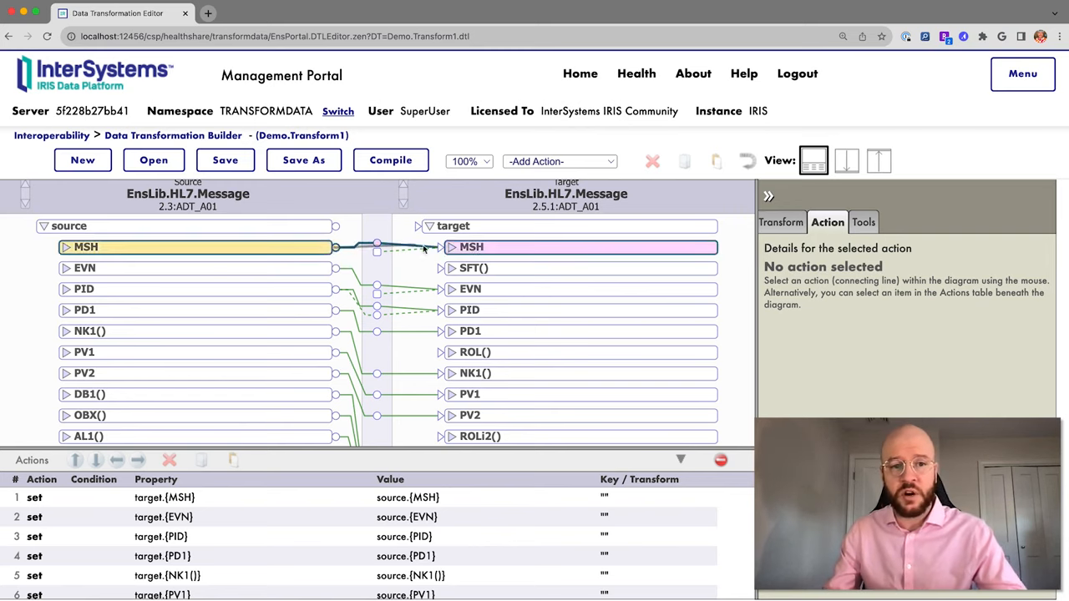
{"action": "left_click_drag", "start_coordinate": [483, 247], "coordinate": [482, 247]}
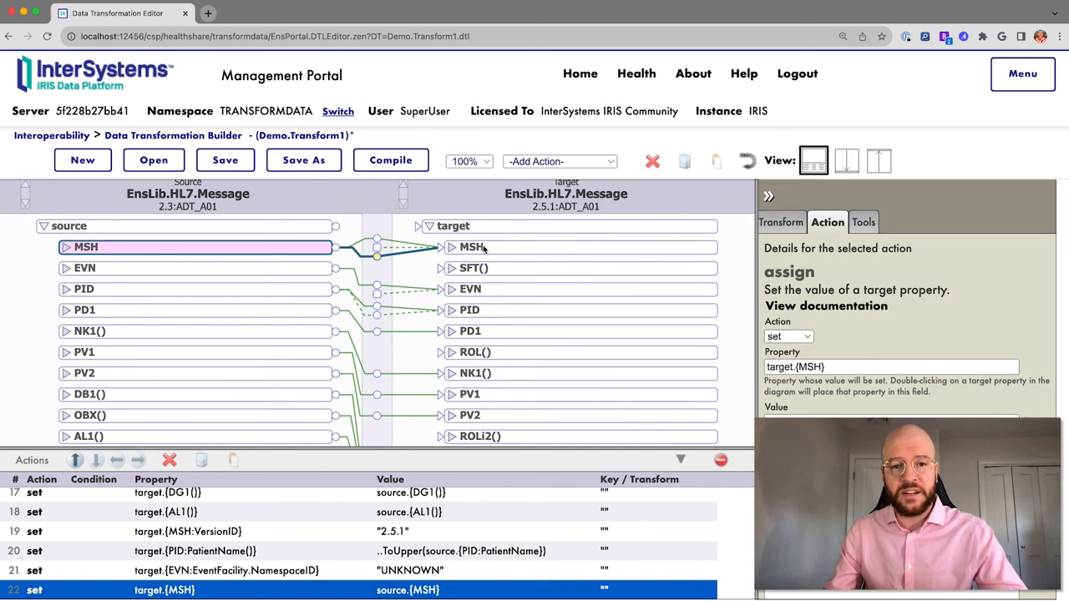
{"action": "left_click", "coordinate": [652, 162]}
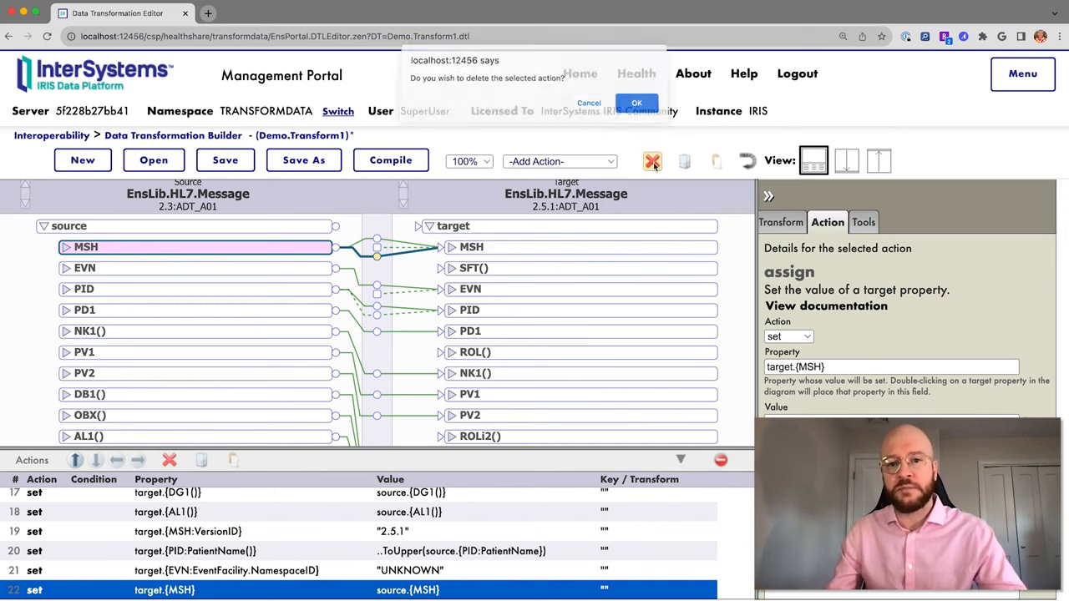
{"action": "left_click", "coordinate": [638, 106]}
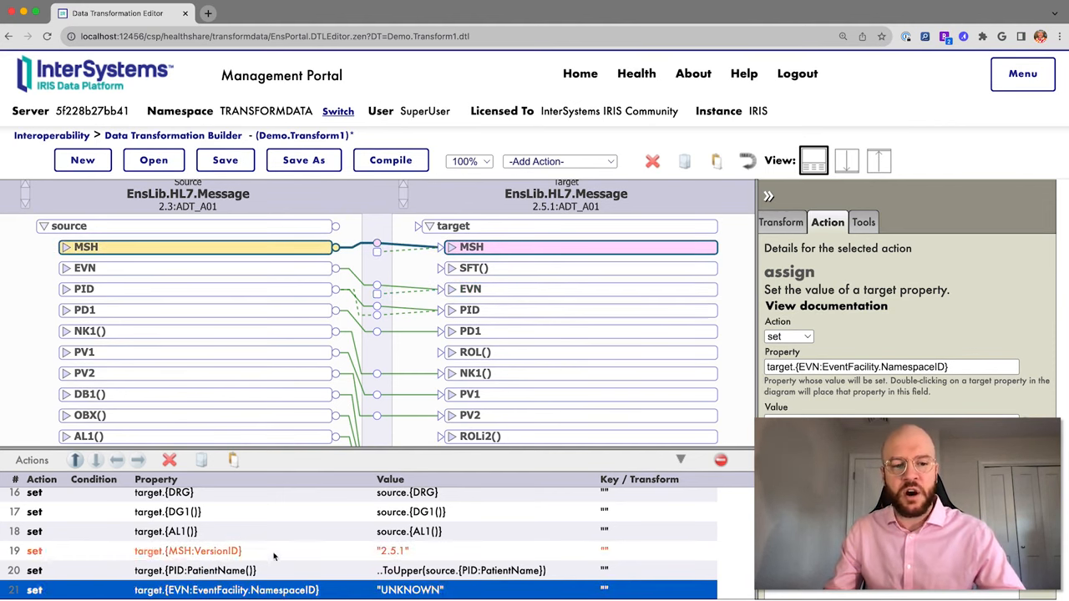
{"action": "scroll", "coordinate": [292, 535], "scroll_direction": "up", "scroll_amount": 4}
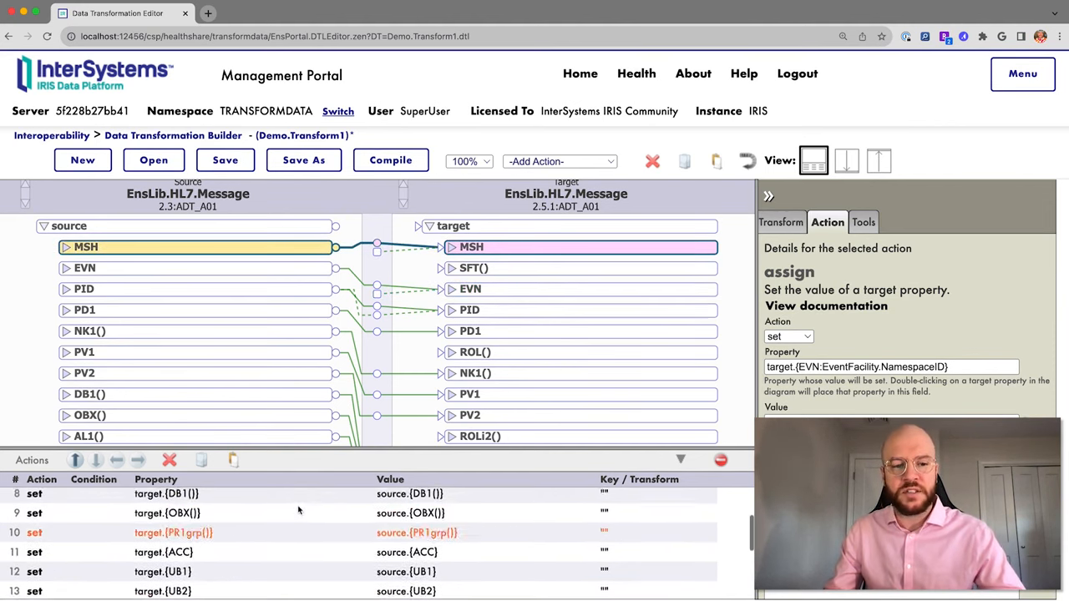
{"action": "left_click", "coordinate": [373, 247]}
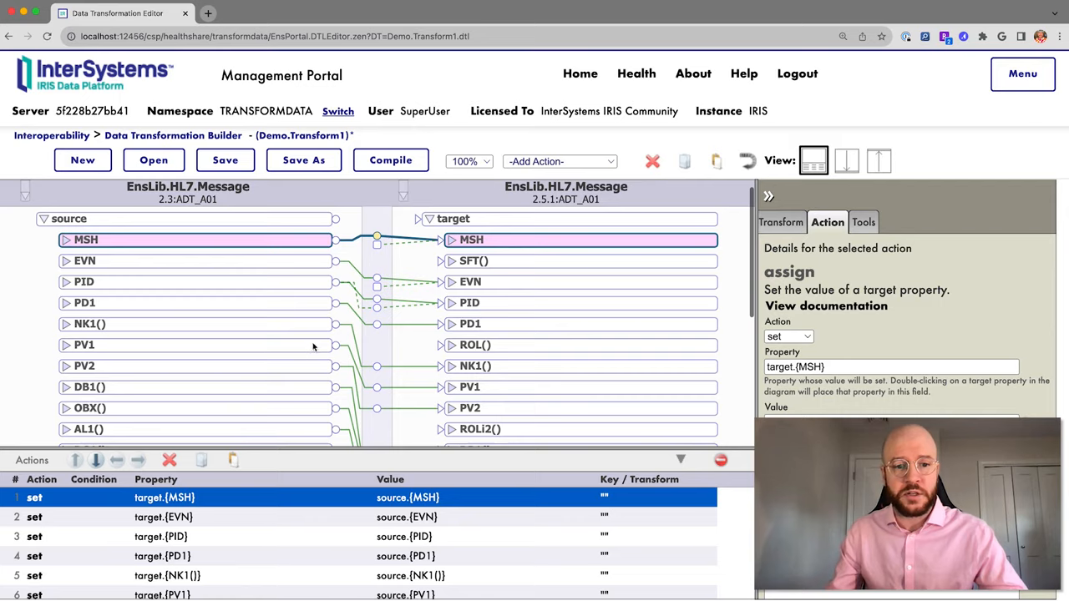
Expand both MSH segments and select the VersionID mapping set to constant 2.5.1 (action 19).
{"action": "scroll", "coordinate": [313, 344], "scroll_direction": "down", "scroll_amount": 3}
{"action": "scroll", "coordinate": [313, 347], "scroll_direction": "down", "scroll_amount": 4}
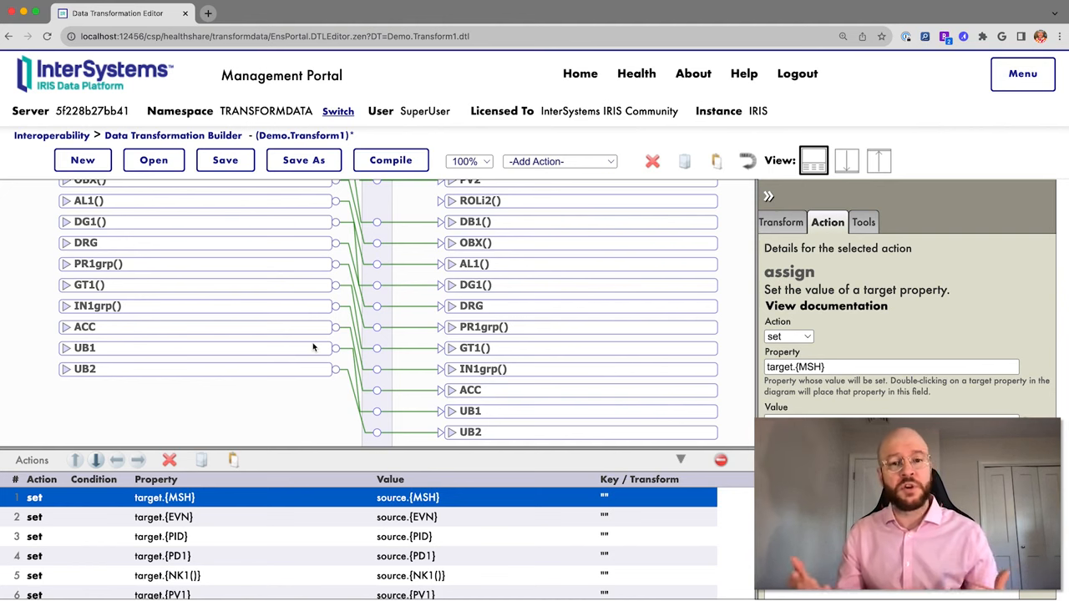
{"action": "scroll", "coordinate": [342, 328], "scroll_direction": "up", "scroll_amount": 7}
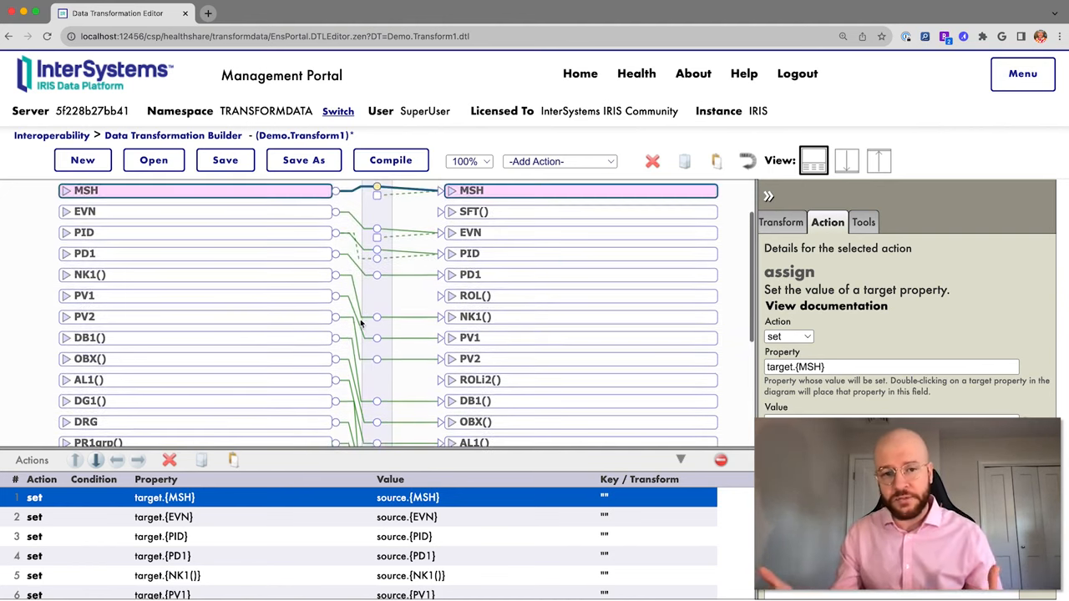
{"action": "left_click", "coordinate": [451, 234]}
{"action": "left_click", "coordinate": [66, 234]}
{"action": "scroll", "coordinate": [437, 351], "scroll_direction": "down", "scroll_amount": 3}
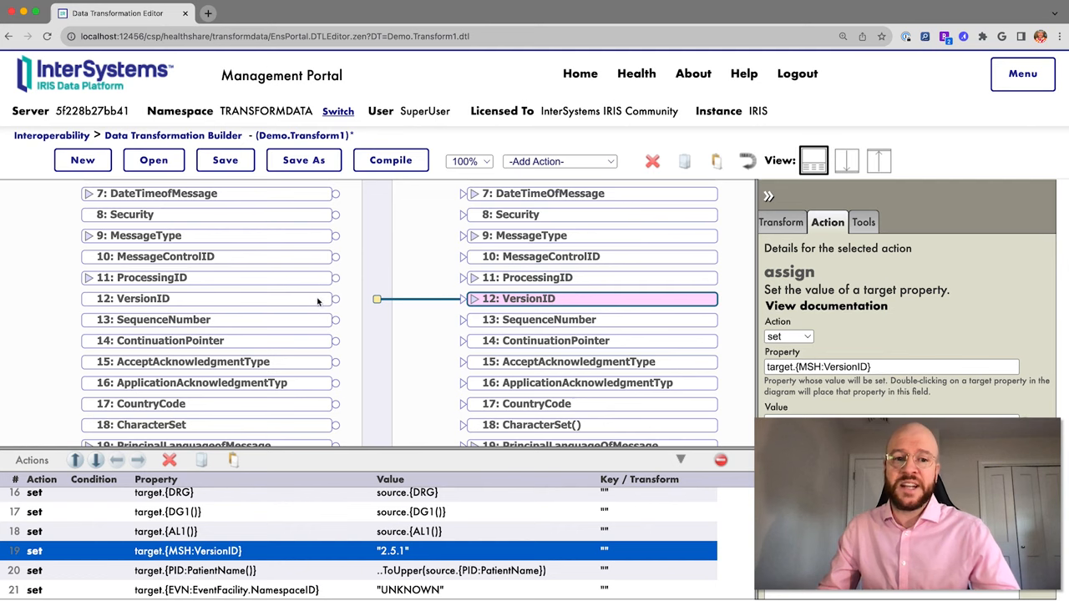
{"action": "left_click_drag", "start_coordinate": [337, 302], "coordinate": [516, 302]}
{"action": "left_click", "coordinate": [506, 302]}
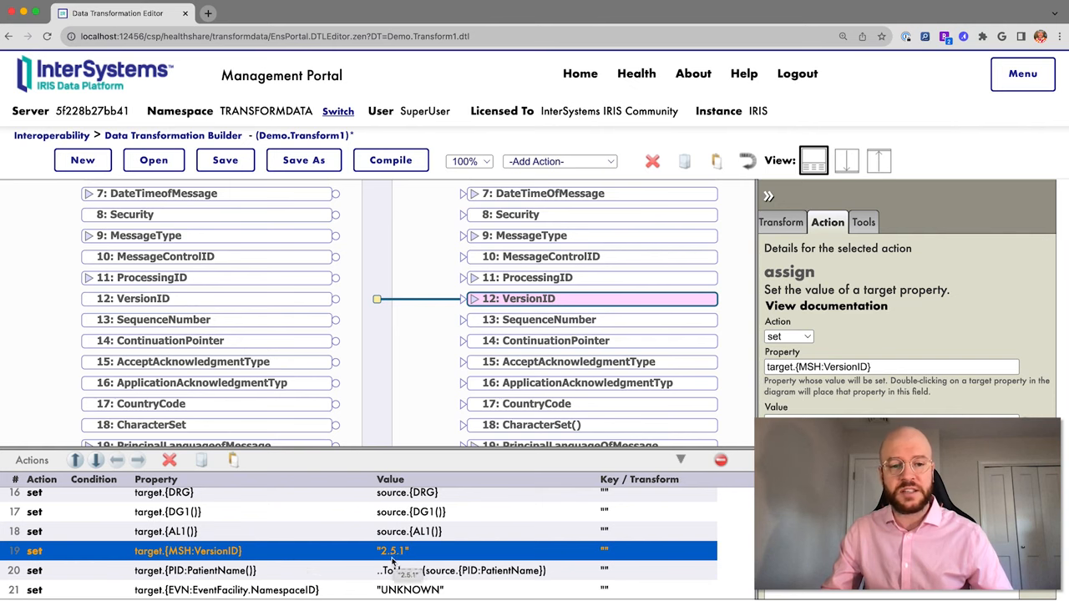
Expand the target PID and EVN segments and the source EVN segment.
{"action": "scroll", "coordinate": [447, 301], "scroll_direction": "down", "scroll_amount": 6}
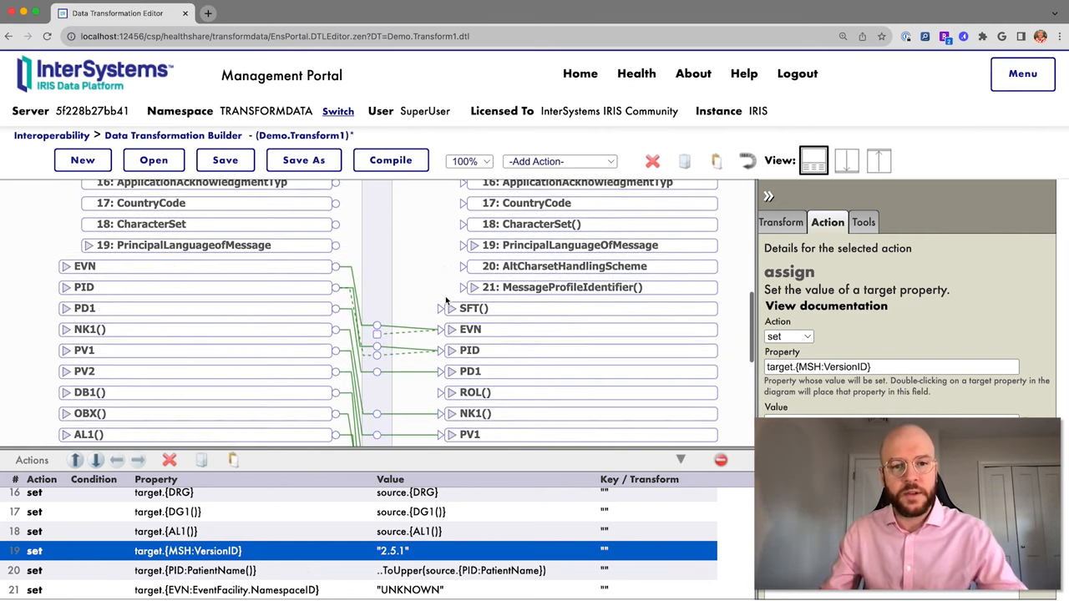
{"action": "left_click", "coordinate": [453, 305]}
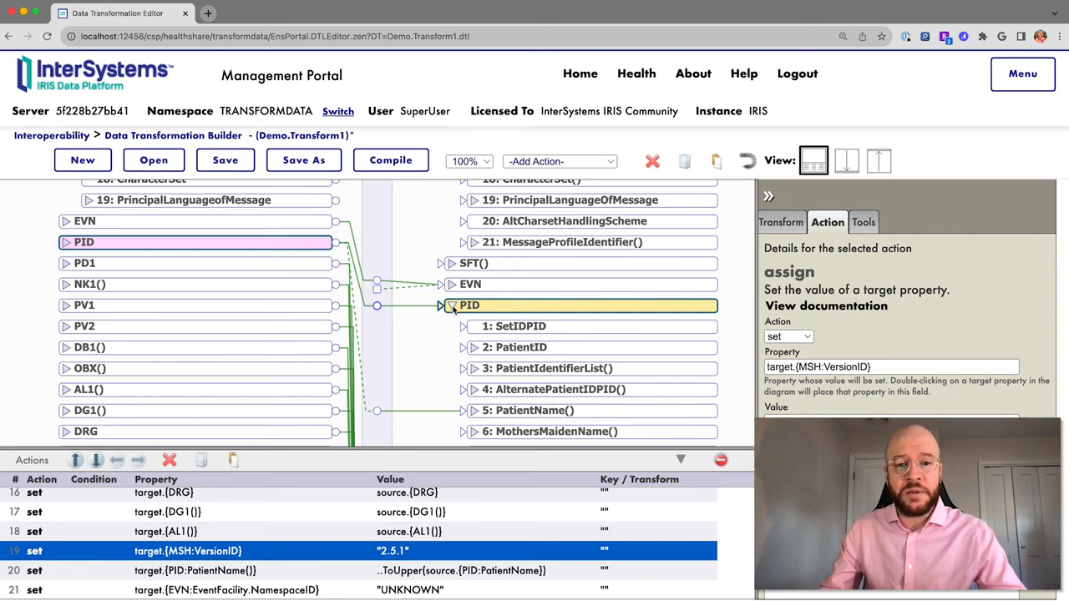
{"action": "scroll", "coordinate": [459, 311], "scroll_direction": "down", "scroll_amount": 4}
{"action": "scroll", "coordinate": [464, 312], "scroll_direction": "up", "scroll_amount": 4}
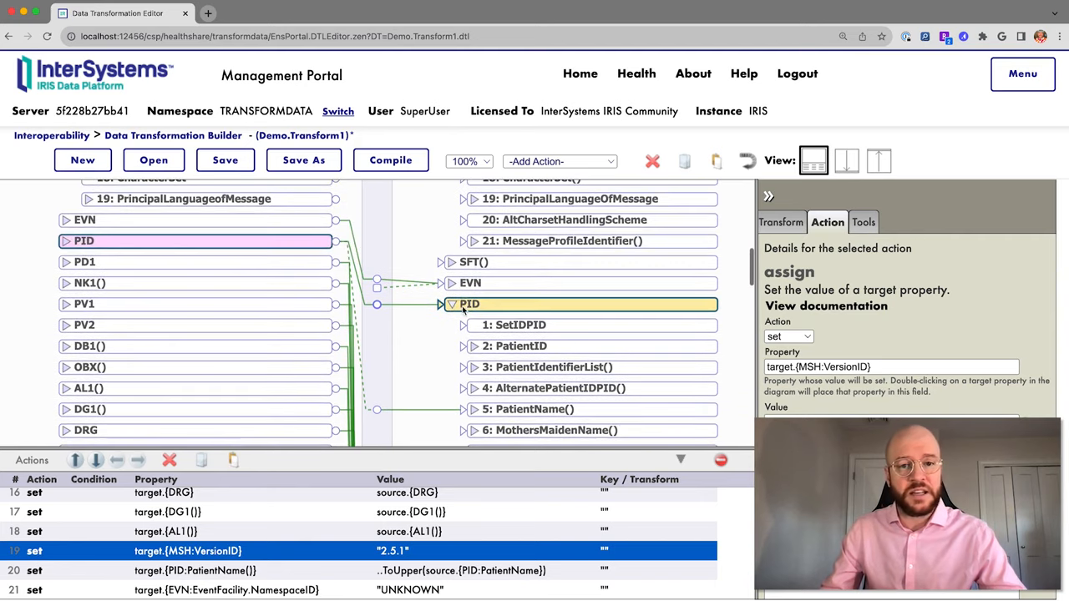
{"action": "left_click", "coordinate": [450, 284]}
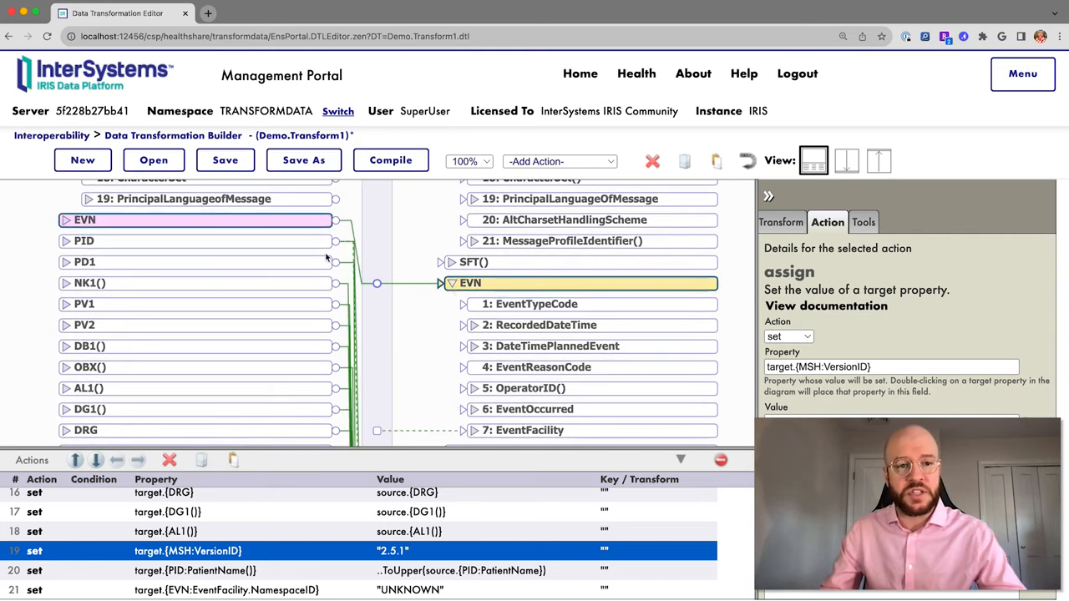
{"action": "left_click", "coordinate": [66, 220]}
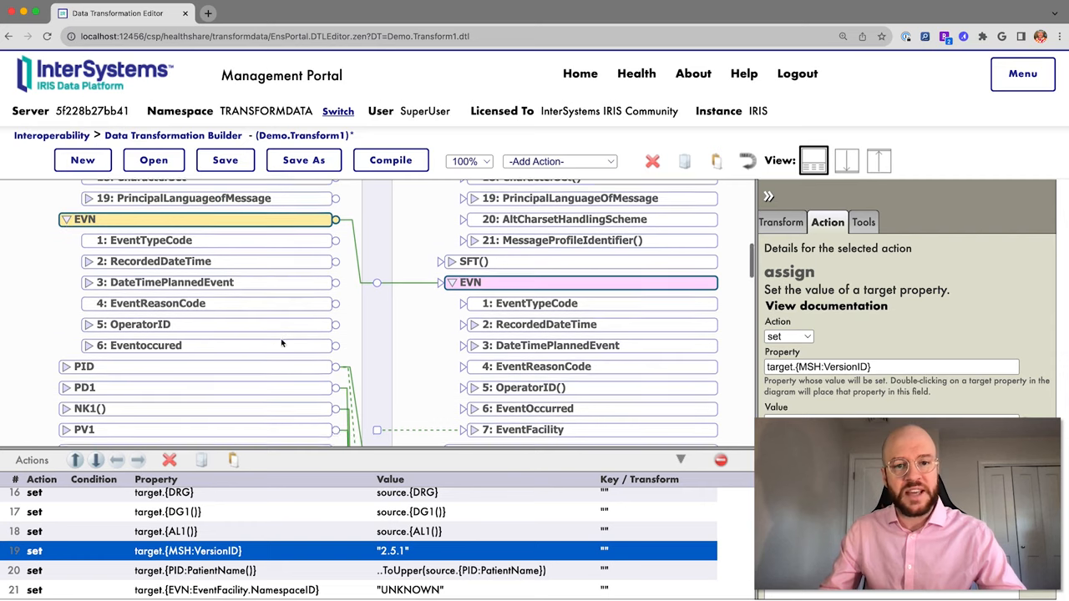
{"action": "scroll", "coordinate": [288, 341], "scroll_direction": "down", "scroll_amount": 1}
{"action": "scroll", "coordinate": [470, 300], "scroll_direction": "down", "scroll_amount": 1}
{"action": "scroll", "coordinate": [324, 251], "scroll_direction": "up", "scroll_amount": 1}
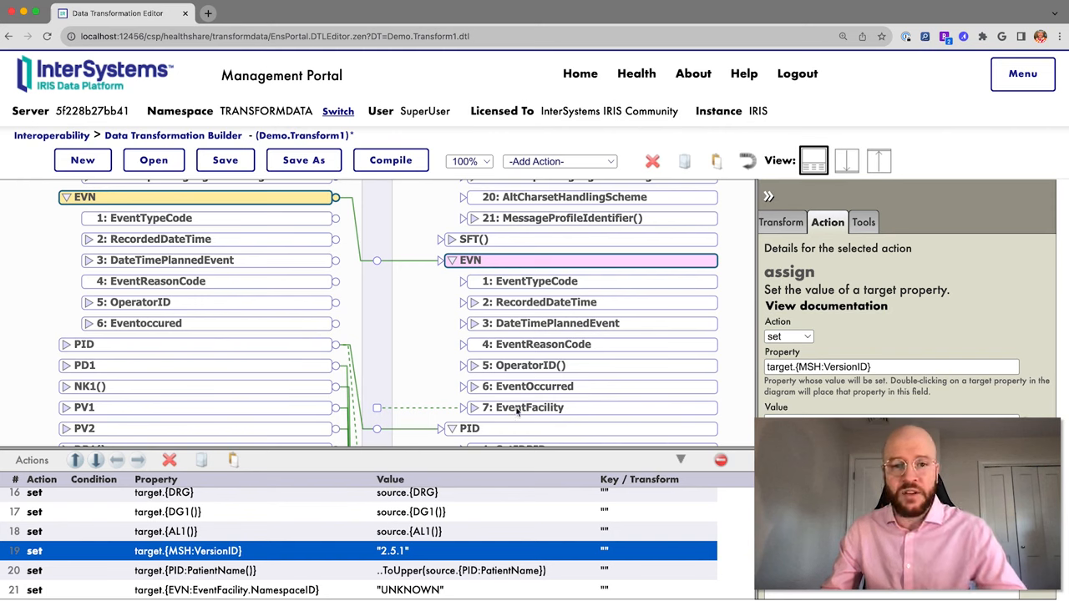
Select action 21, which sets EVN:EventFacility.NamespaceID to UNKNOWN.
{"action": "left_click", "coordinate": [377, 408]}
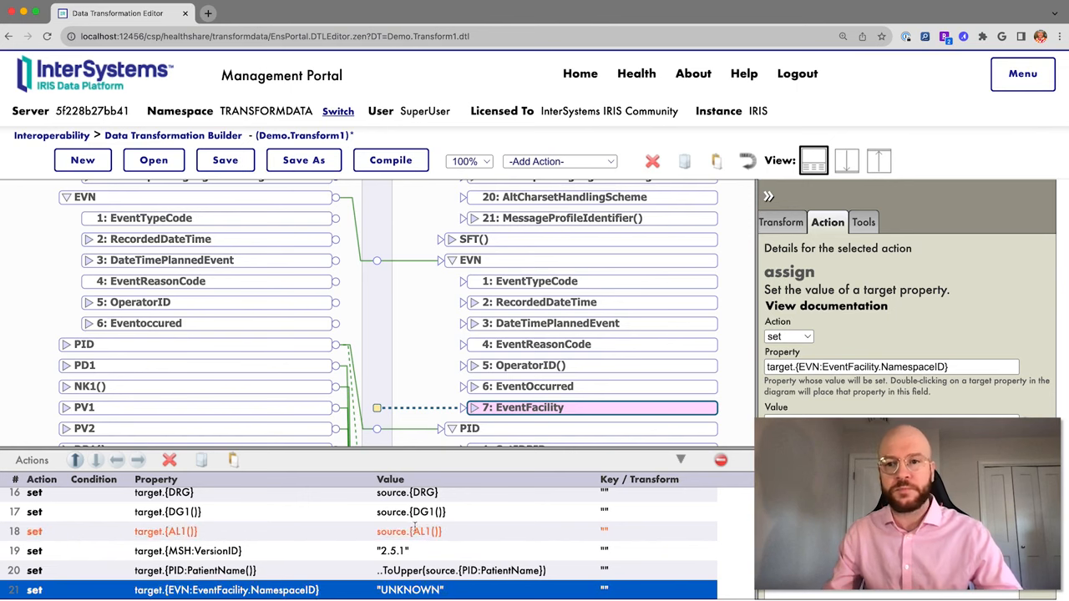
{"action": "scroll", "coordinate": [521, 338], "scroll_direction": "up", "scroll_amount": 3}
{"action": "scroll", "coordinate": [521, 337], "scroll_direction": "down", "scroll_amount": 8}
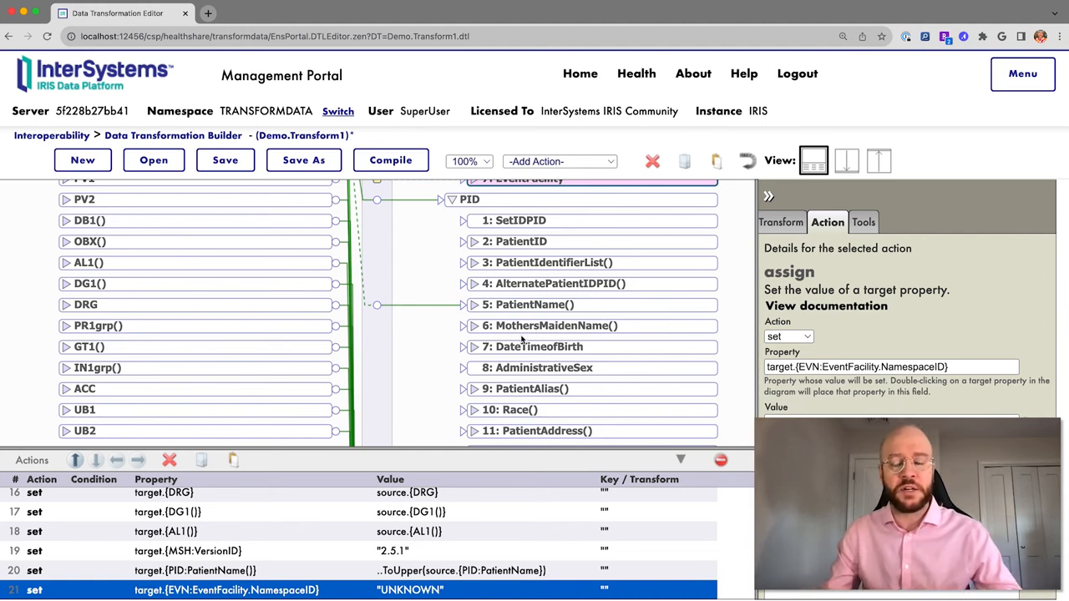
{"action": "scroll", "coordinate": [521, 337], "scroll_direction": "up", "scroll_amount": 6}
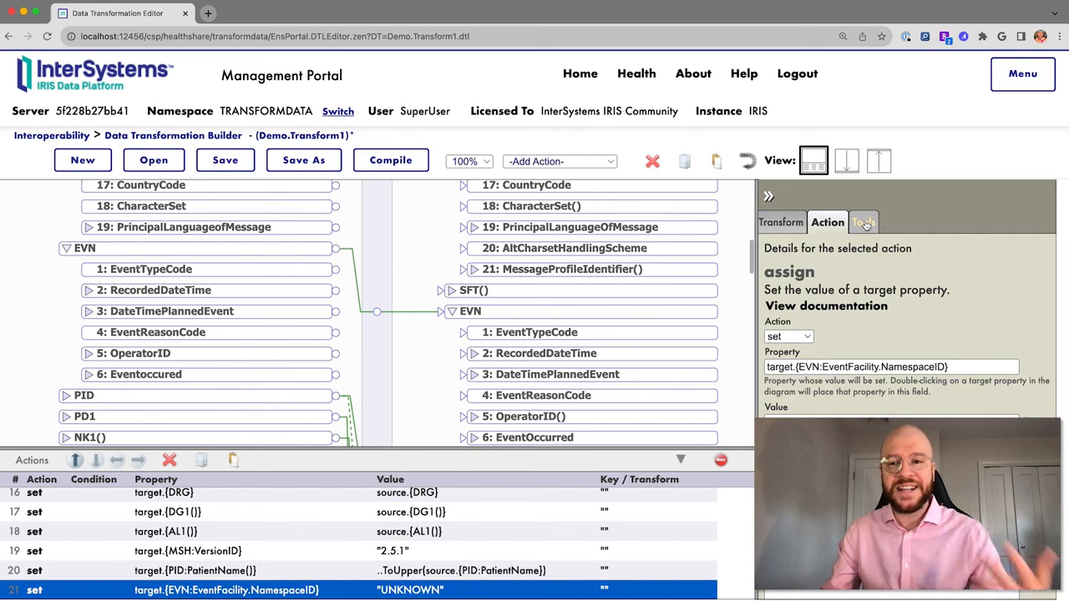
Save and compile Demo.Transform1, acknowledging the save and compile-success alerts.
{"action": "left_click", "coordinate": [863, 222]}
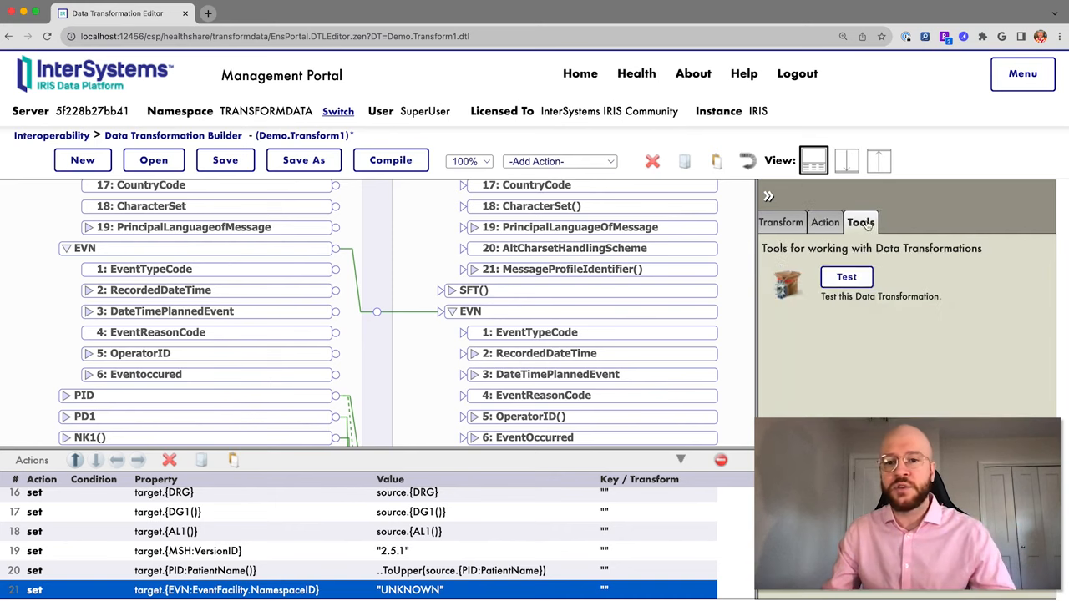
{"action": "left_click", "coordinate": [847, 278]}
{"action": "left_click", "coordinate": [589, 154]}
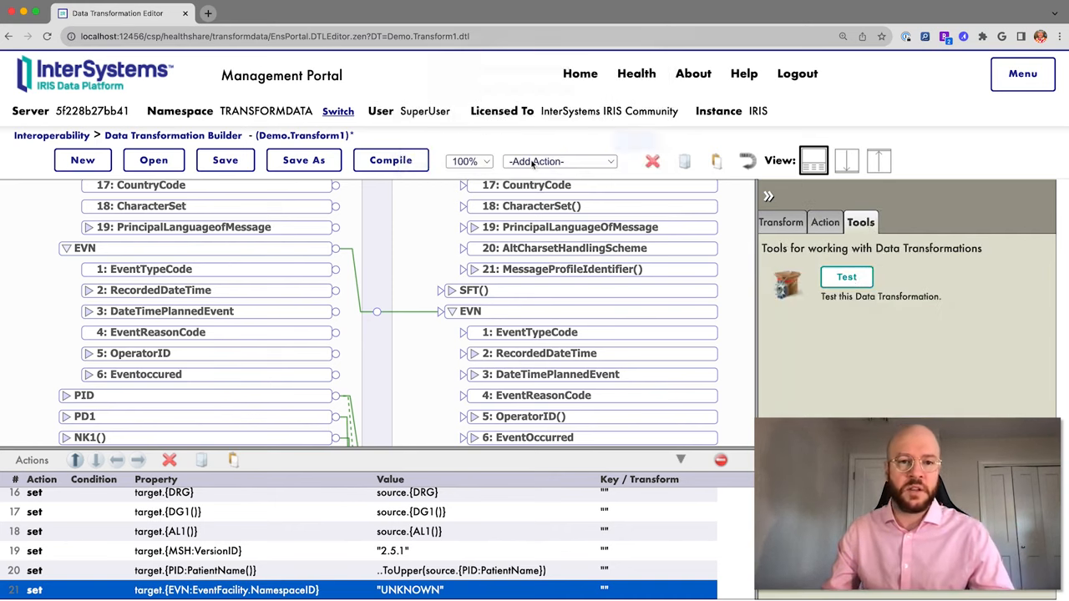
{"action": "left_click", "coordinate": [408, 163]}
{"action": "left_click", "coordinate": [635, 109]}
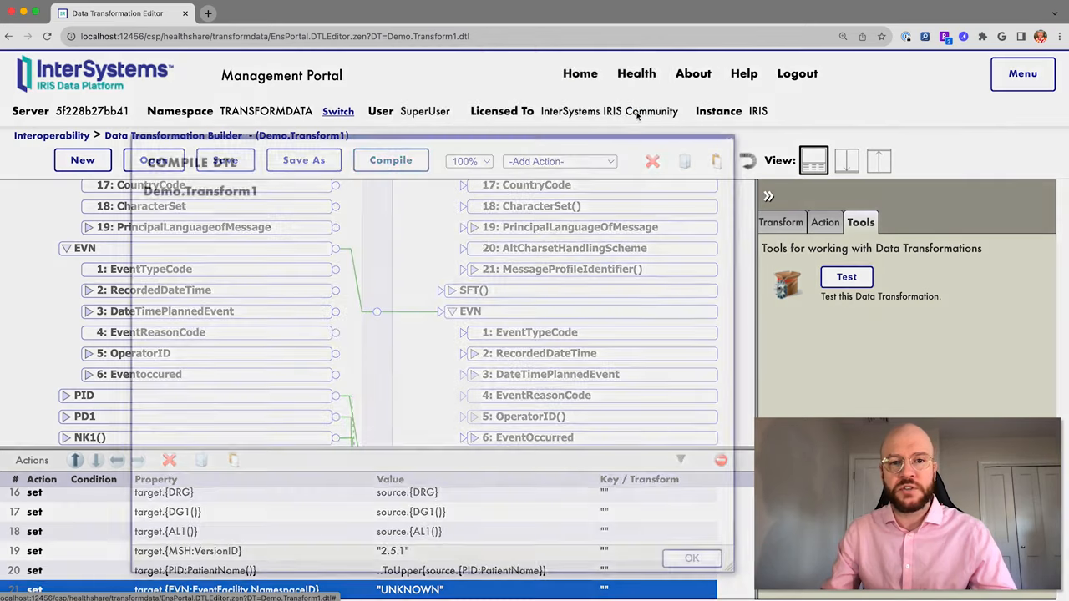
{"action": "left_click", "coordinate": [693, 559]}
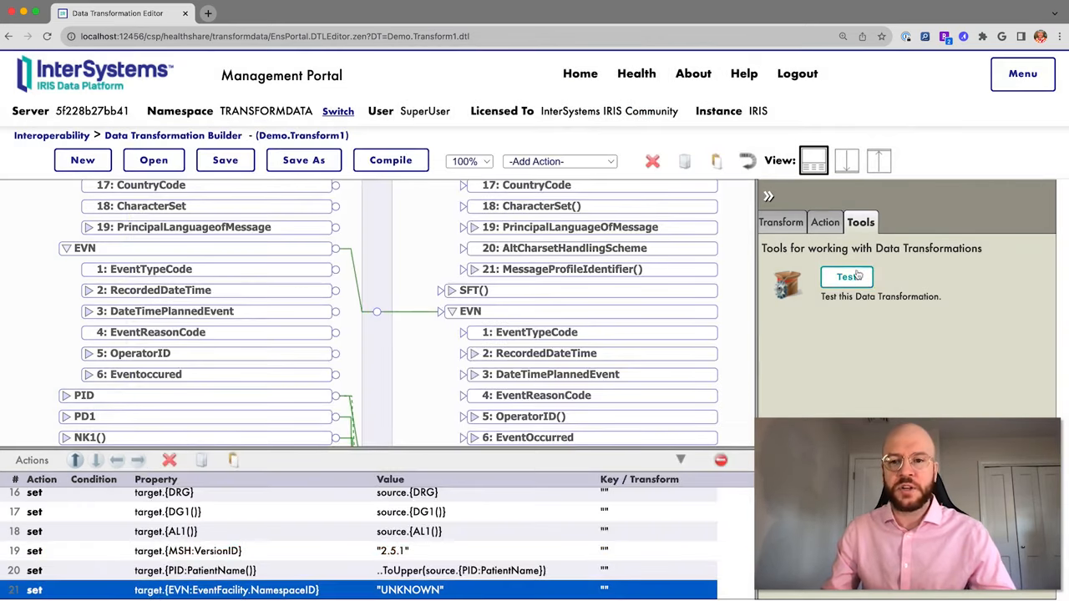
In the Test Transform window, examine the sample message's 2.3 version and EVN timestamp.
{"action": "left_click", "coordinate": [850, 279]}
{"action": "left_click", "coordinate": [538, 237]}
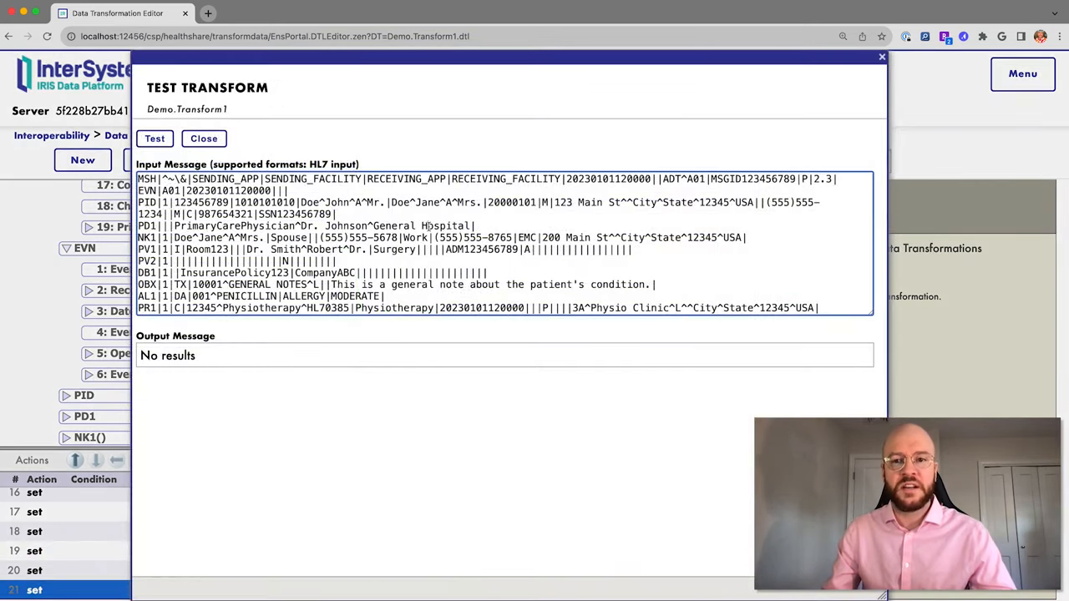
{"action": "scroll", "coordinate": [501, 238], "scroll_direction": "down", "scroll_amount": 2}
{"action": "scroll", "coordinate": [442, 230], "scroll_direction": "up", "scroll_amount": 2}
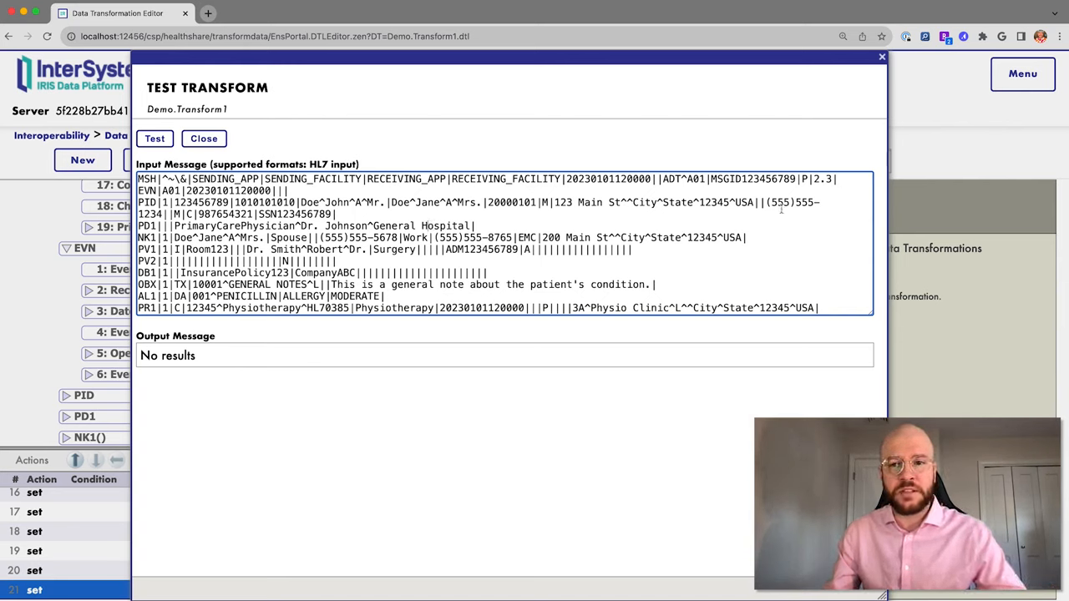
{"action": "left_click_drag", "start_coordinate": [832, 179], "coordinate": [822, 178]}
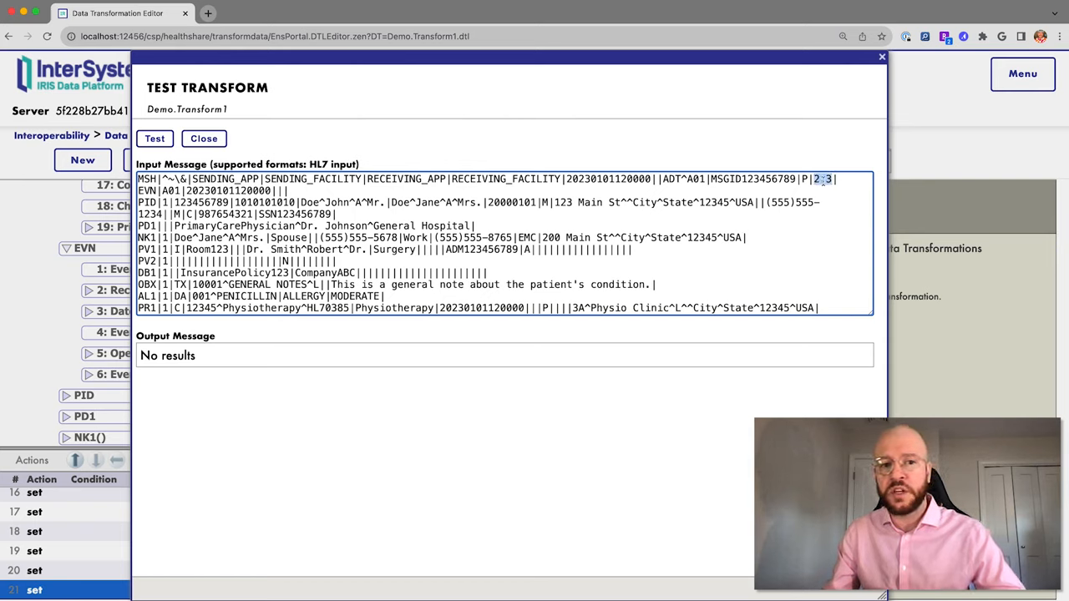
{"action": "left_click", "coordinate": [830, 179]}
{"action": "left_click_drag", "start_coordinate": [818, 179], "coordinate": [814, 179]}
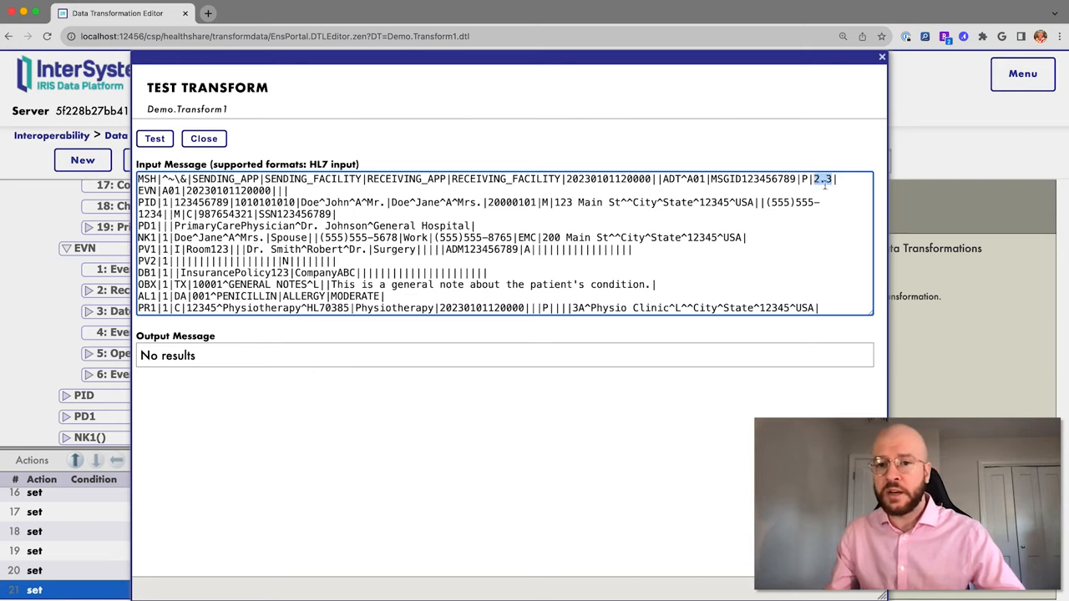
{"action": "left_click", "coordinate": [834, 179]}
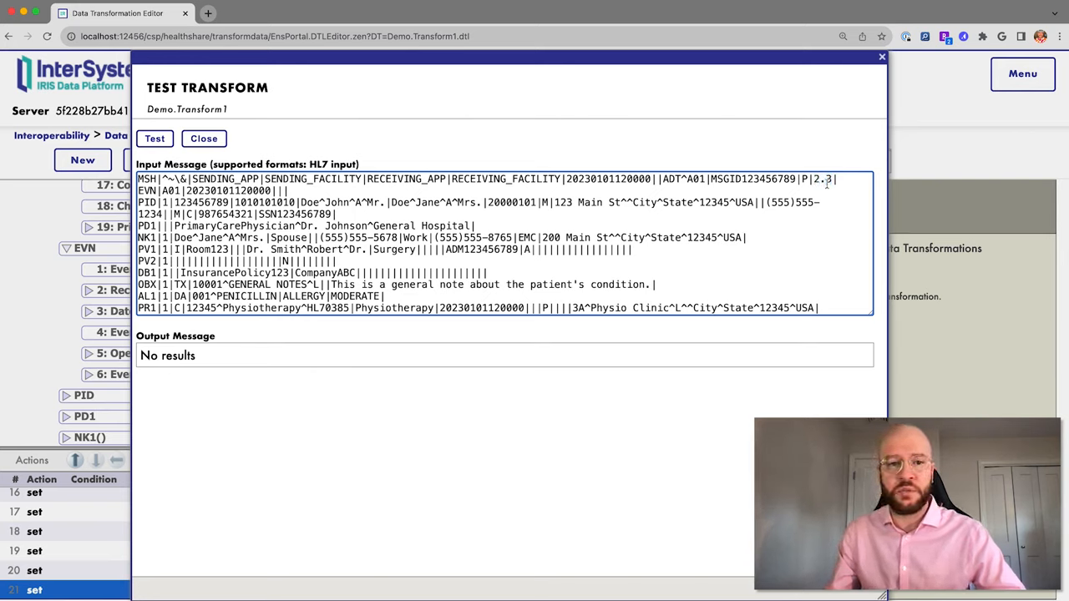
{"action": "scroll", "coordinate": [265, 263], "scroll_direction": "down", "scroll_amount": 3}
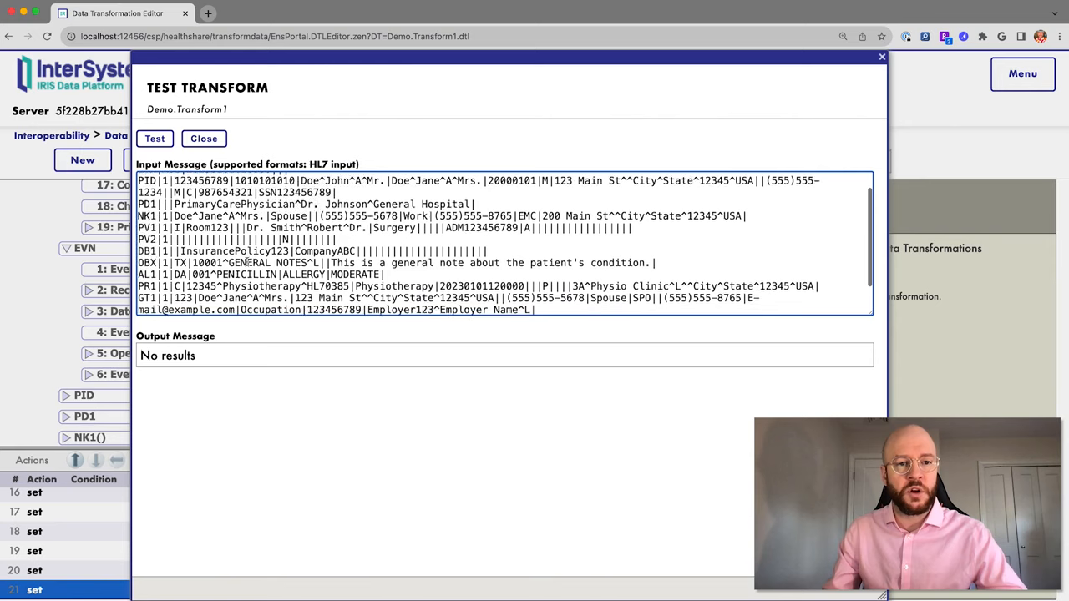
{"action": "scroll", "coordinate": [245, 263], "scroll_direction": "up", "scroll_amount": 3}
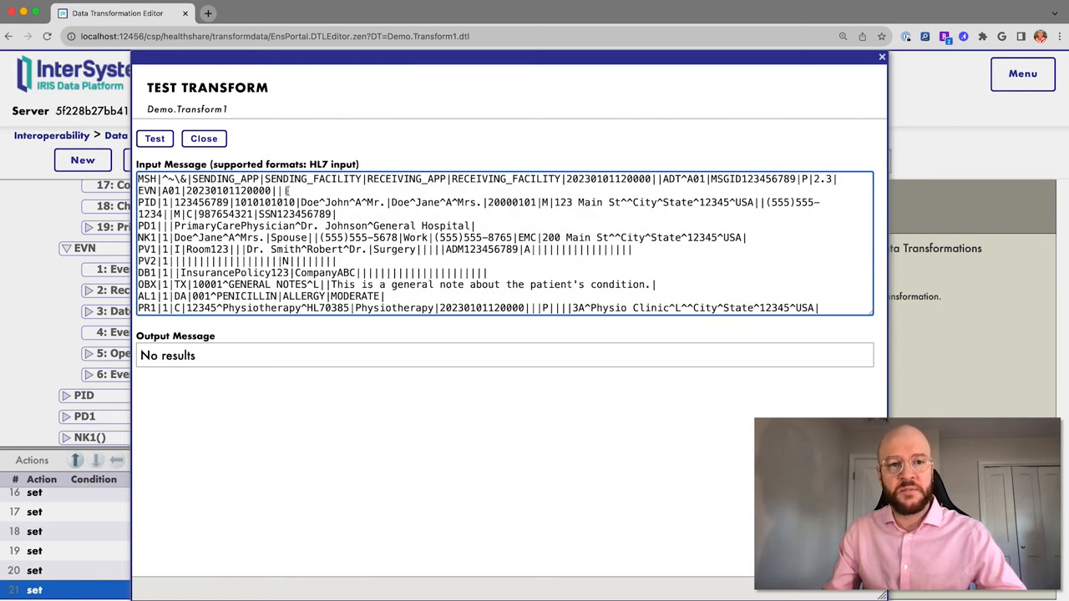
{"action": "left_click_drag", "start_coordinate": [185, 190], "coordinate": [301, 190]}
{"action": "left_click", "coordinate": [327, 191]}
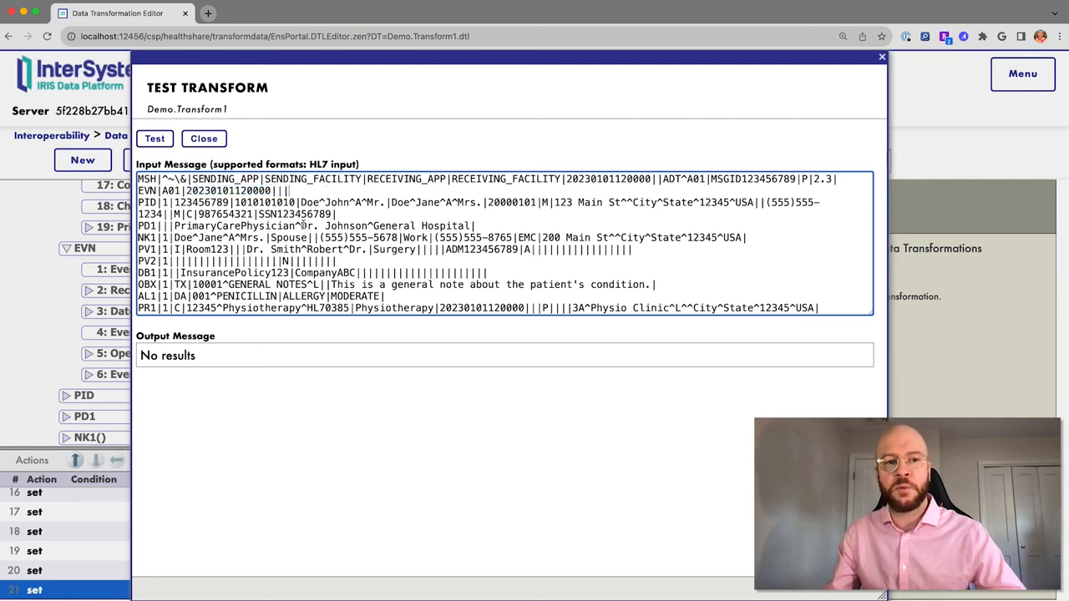
Run the test, yielding 12 HL7 2.5.1 segments with EVN facility UNKNOWN, then close it.
{"action": "left_click", "coordinate": [154, 140]}
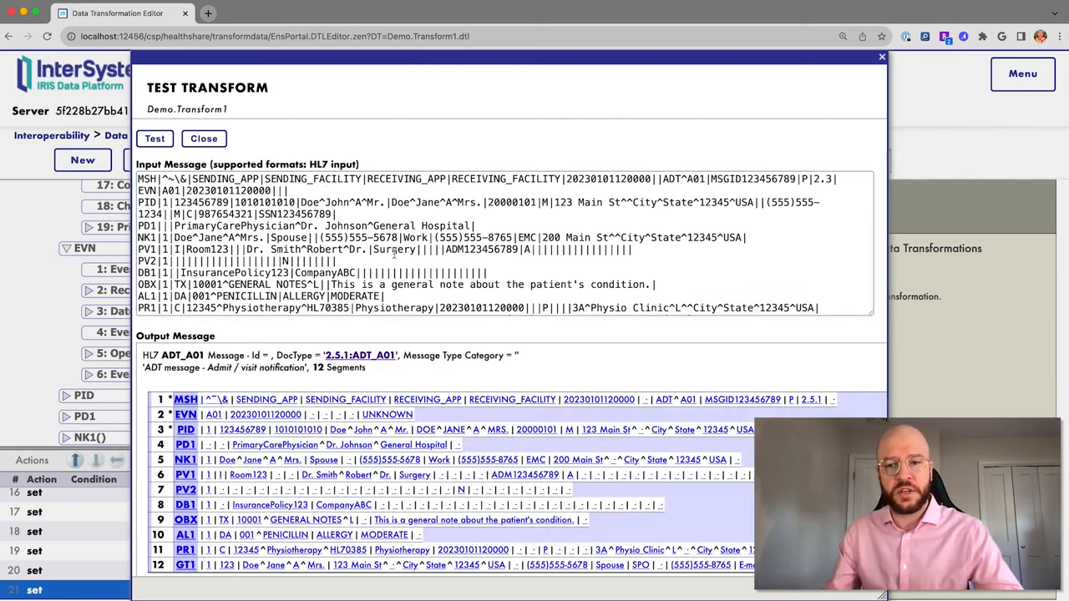
{"action": "scroll", "coordinate": [569, 341], "scroll_direction": "down", "scroll_amount": 1}
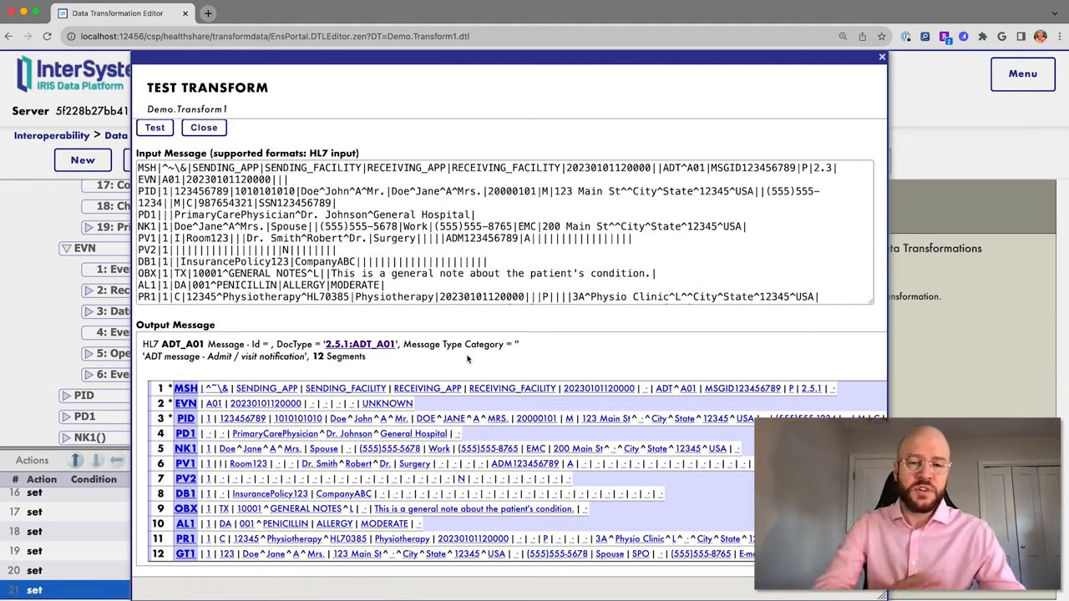
{"action": "left_click", "coordinate": [883, 57]}
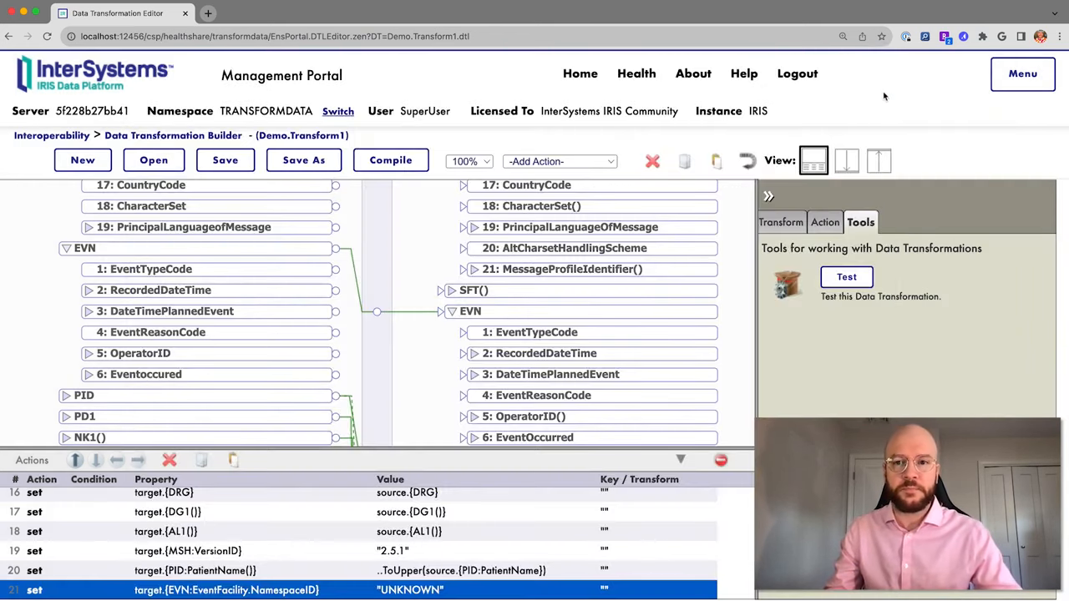
Go Home and open Interoperability > Configure > Production for Demo.TransformData.
{"action": "scroll", "coordinate": [492, 201], "scroll_direction": "up", "scroll_amount": 5}
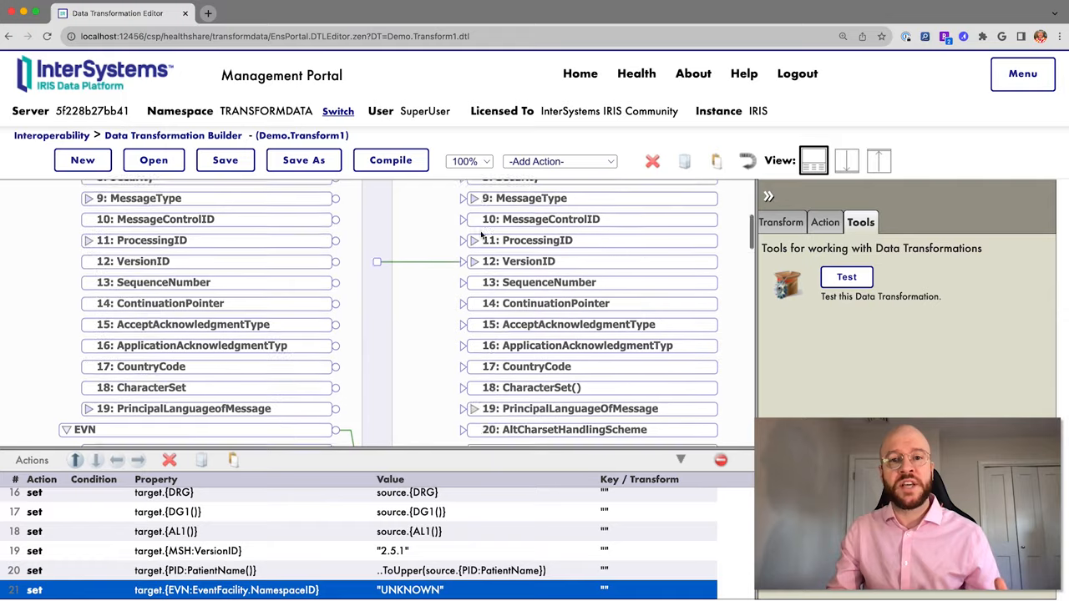
{"action": "left_click", "coordinate": [578, 74]}
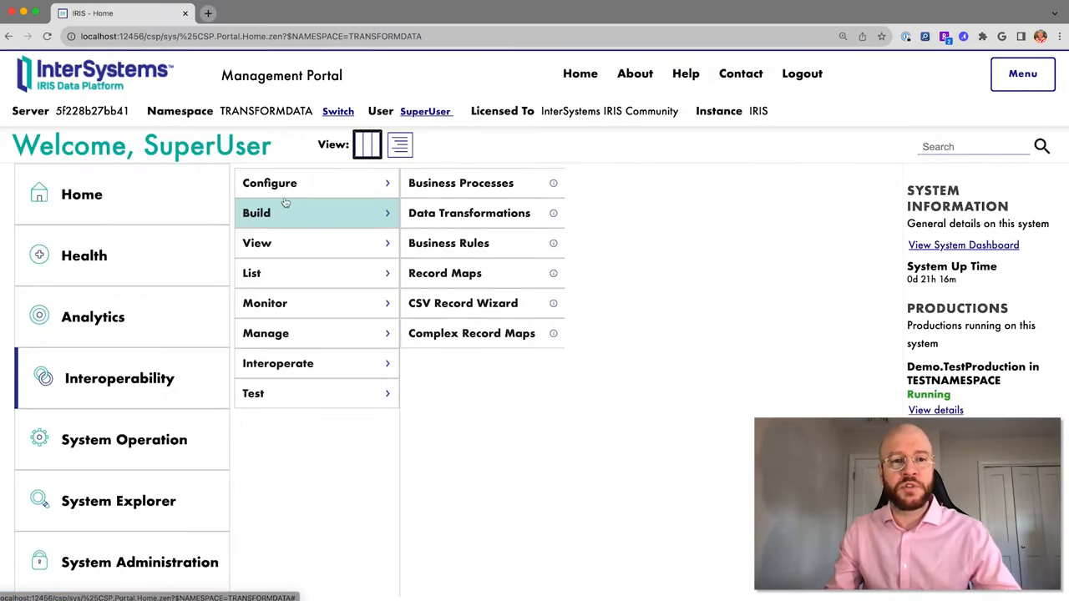
{"action": "left_click", "coordinate": [189, 367]}
{"action": "left_click", "coordinate": [354, 187]}
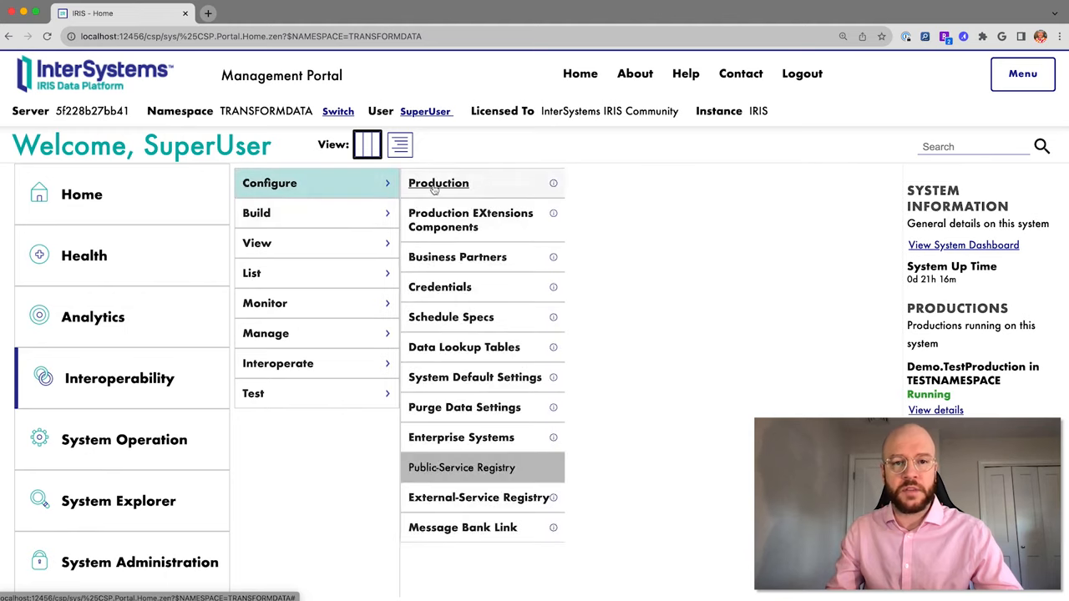
{"action": "left_click", "coordinate": [431, 184]}
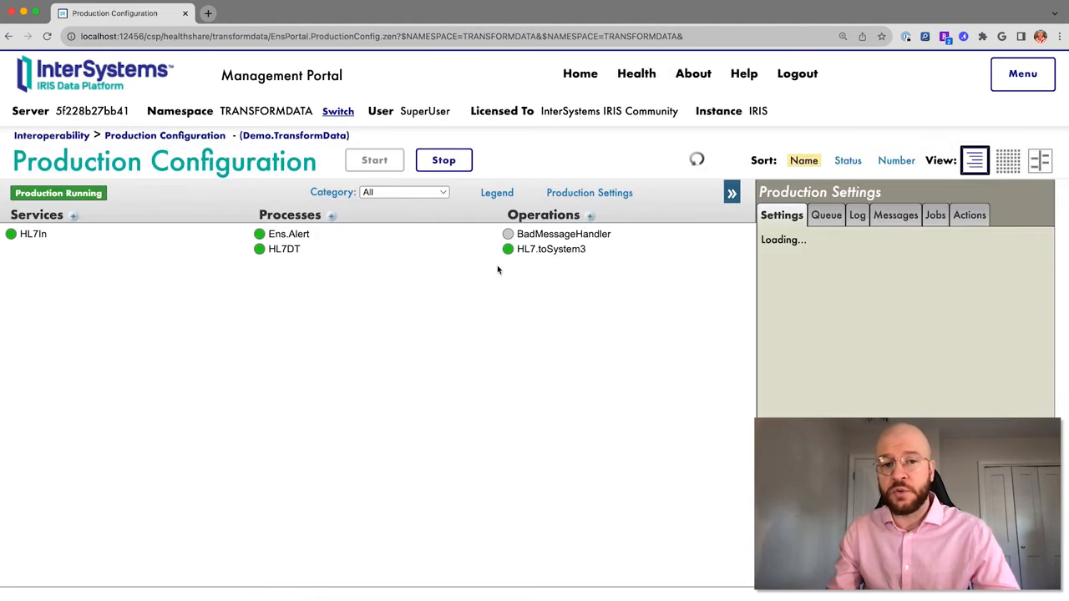
Review the HL7DT process settings, then launch the Business Process Wizard from the Processes +.
{"action": "left_click", "coordinate": [284, 249]}
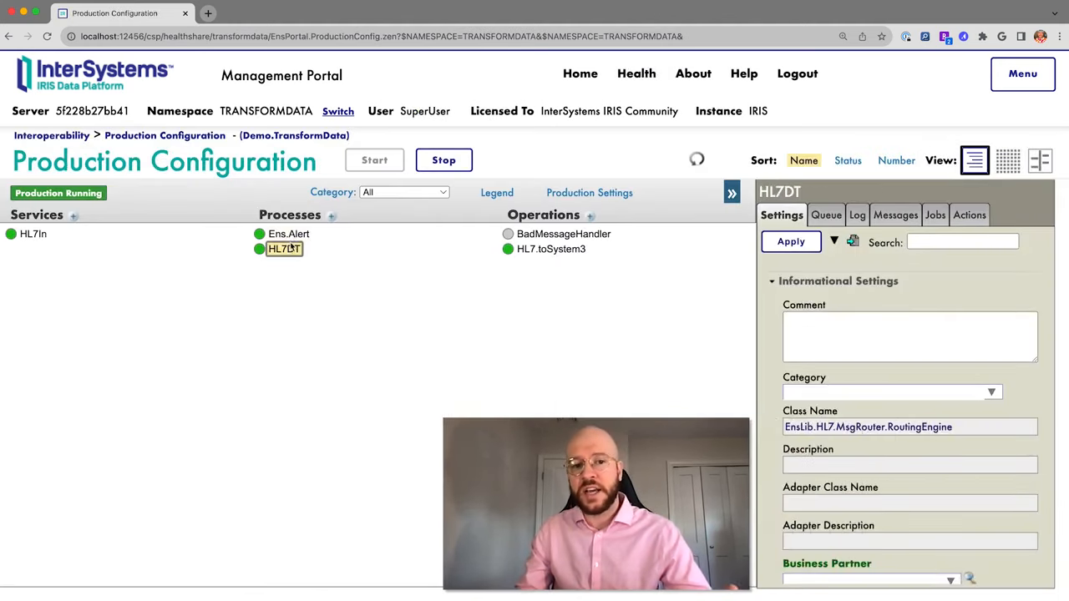
{"action": "scroll", "coordinate": [903, 407], "scroll_direction": "down", "scroll_amount": 1}
{"action": "scroll", "coordinate": [904, 407], "scroll_direction": "down", "scroll_amount": 2}
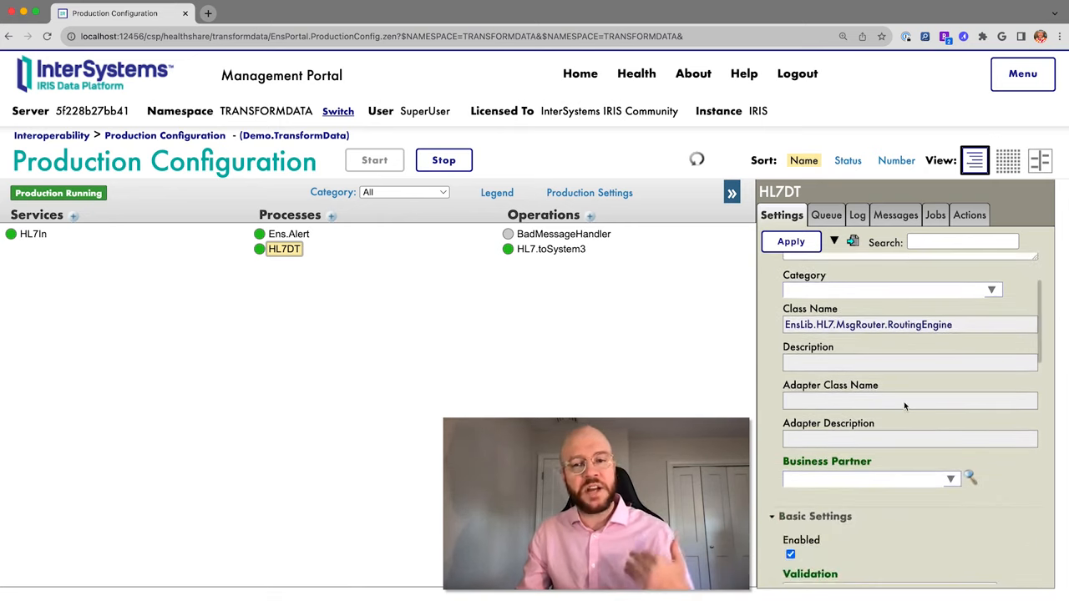
{"action": "scroll", "coordinate": [903, 406], "scroll_direction": "down", "scroll_amount": 3}
{"action": "scroll", "coordinate": [903, 406], "scroll_direction": "down", "scroll_amount": 1}
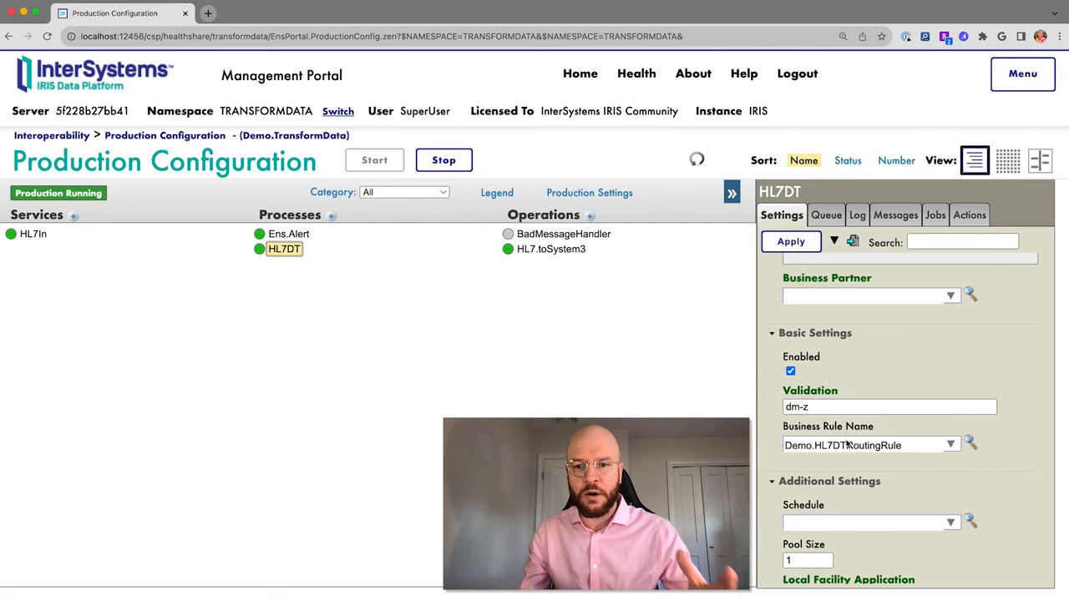
{"action": "scroll", "coordinate": [934, 336], "scroll_direction": "down", "scroll_amount": 1}
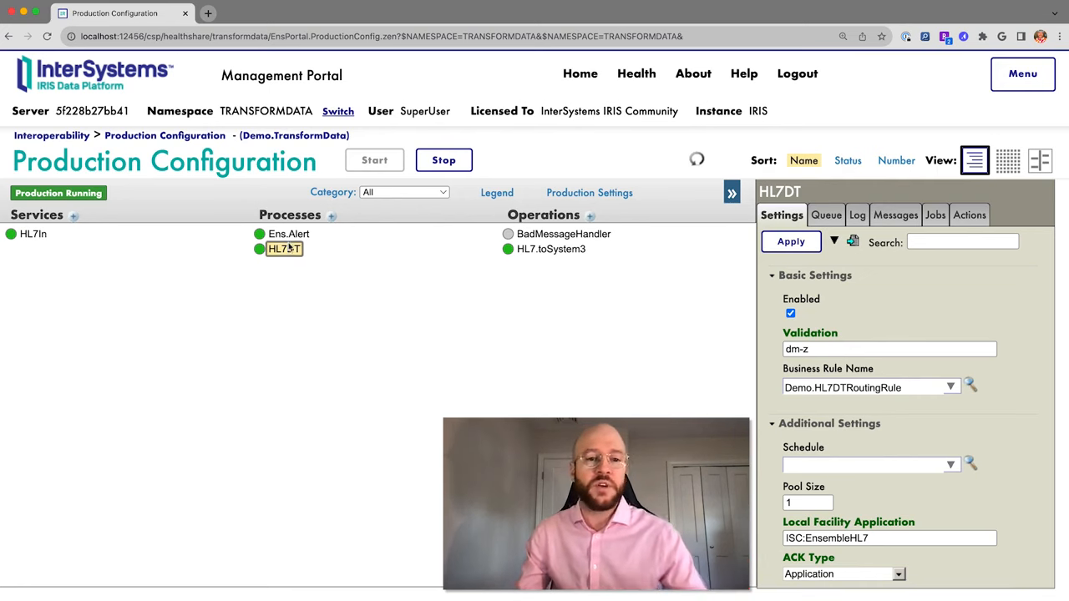
{"action": "left_click", "coordinate": [332, 216]}
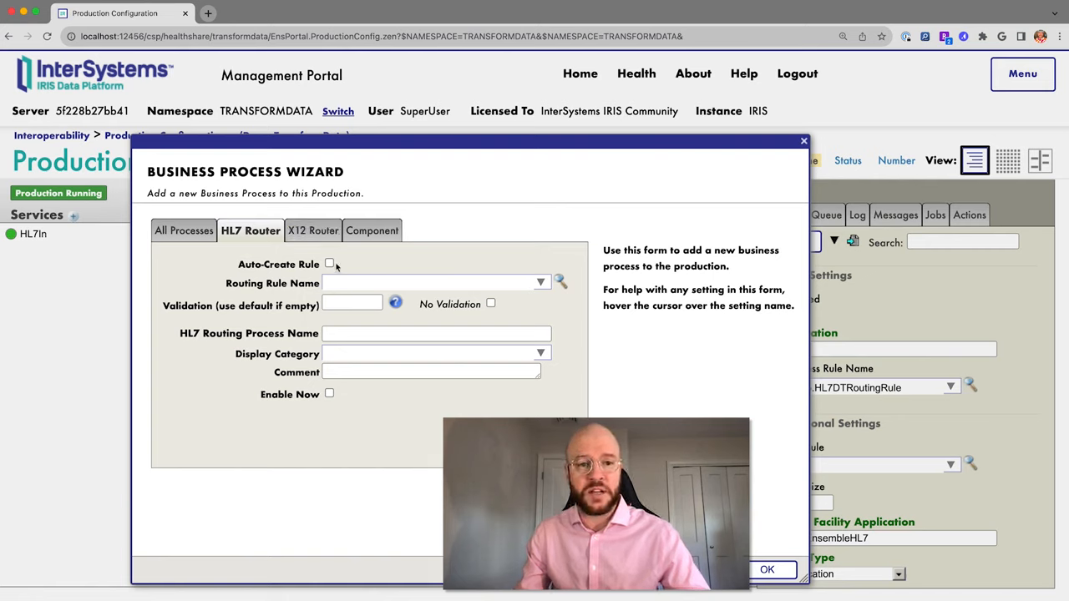
Tick Auto-Create Rule on the wizard's HL7 Router form.
{"action": "left_click", "coordinate": [329, 264]}
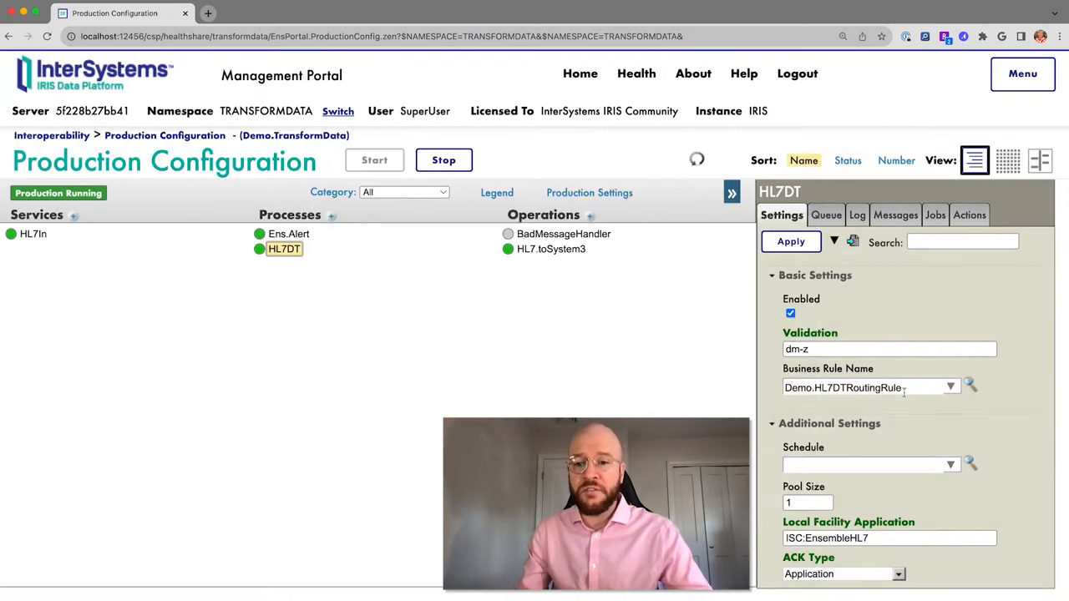
Inspect Demo.HL7DTRoutingRule in the Rule Editor, which sends to HL7.toSystem3 via Demo.Transform1.
{"action": "left_click", "coordinate": [971, 388]}
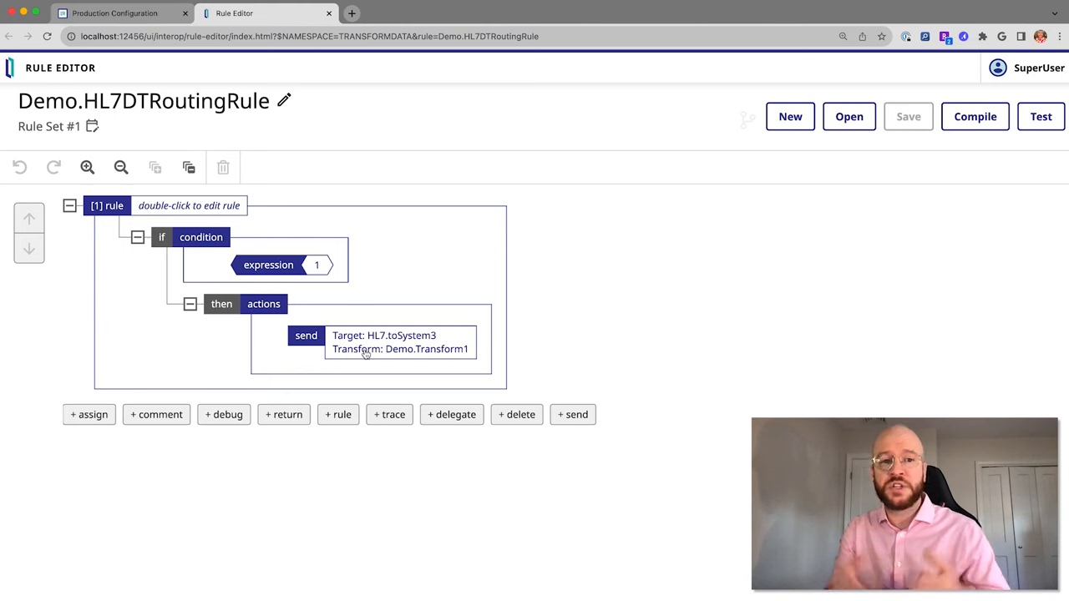
{"action": "left_click", "coordinate": [121, 13]}
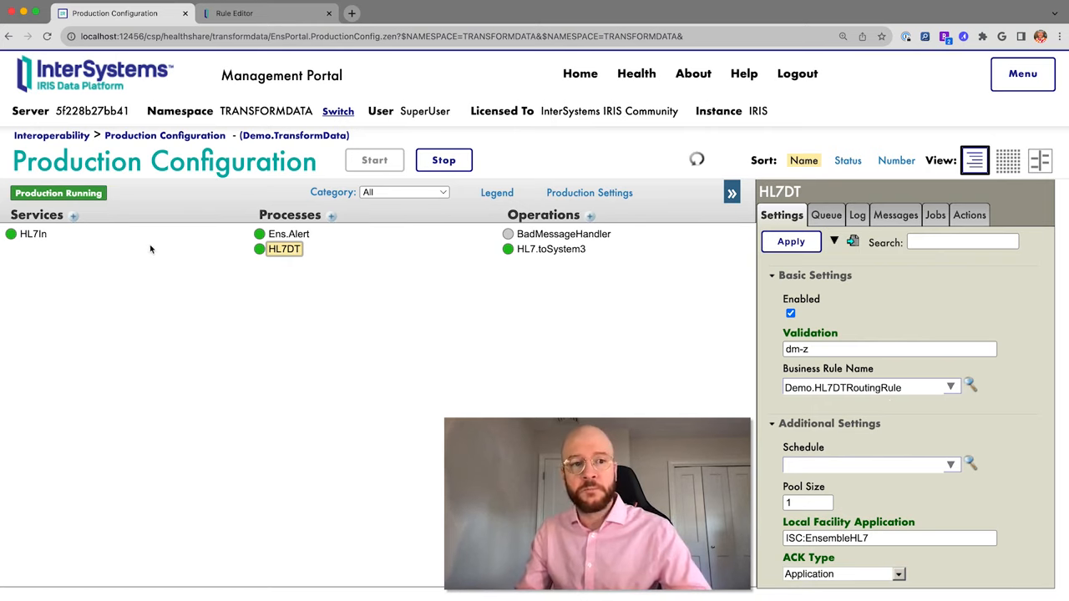
Show HL7DT's route from HL7In to HL7.toSystem3, review its settings, then select HL7.toSystem3.
{"action": "left_click", "coordinate": [266, 250]}
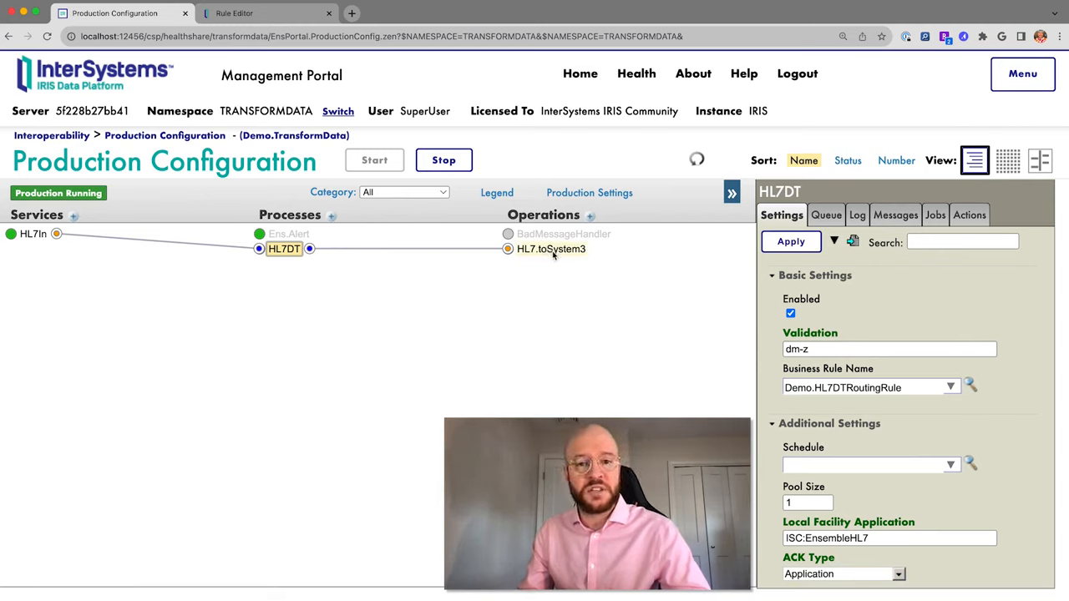
{"action": "scroll", "coordinate": [969, 403], "scroll_direction": "down", "scroll_amount": 10}
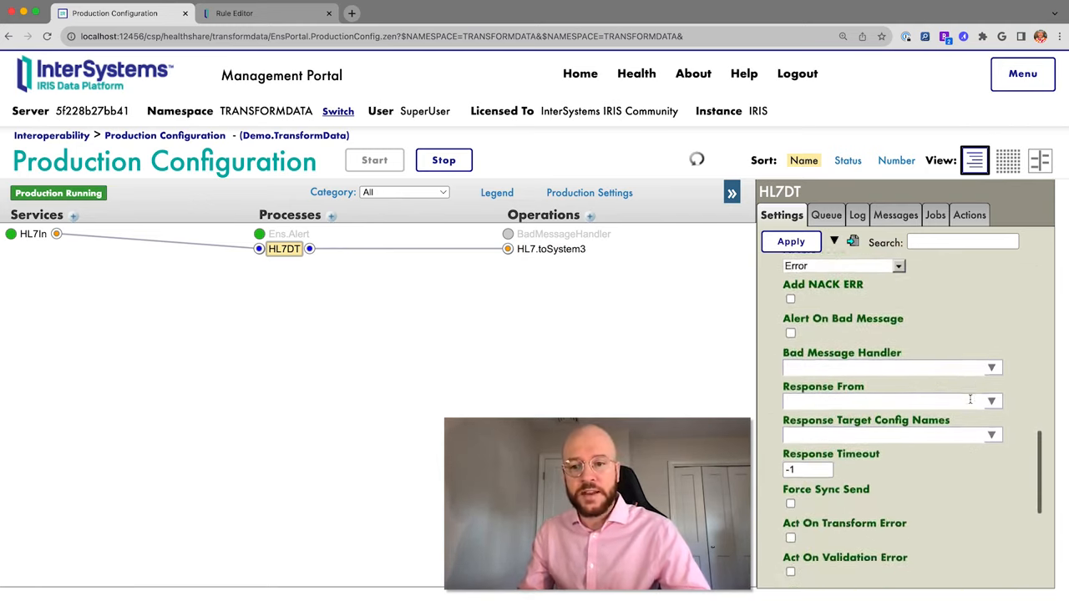
{"action": "scroll", "coordinate": [970, 403], "scroll_direction": "up", "scroll_amount": 10}
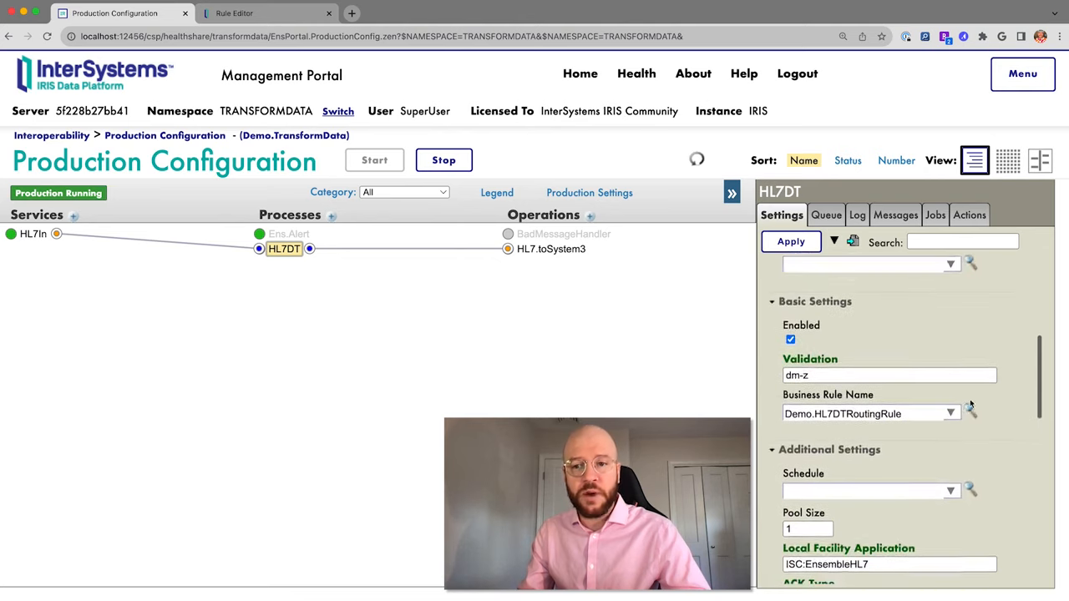
{"action": "scroll", "coordinate": [969, 403], "scroll_direction": "up", "scroll_amount": 5}
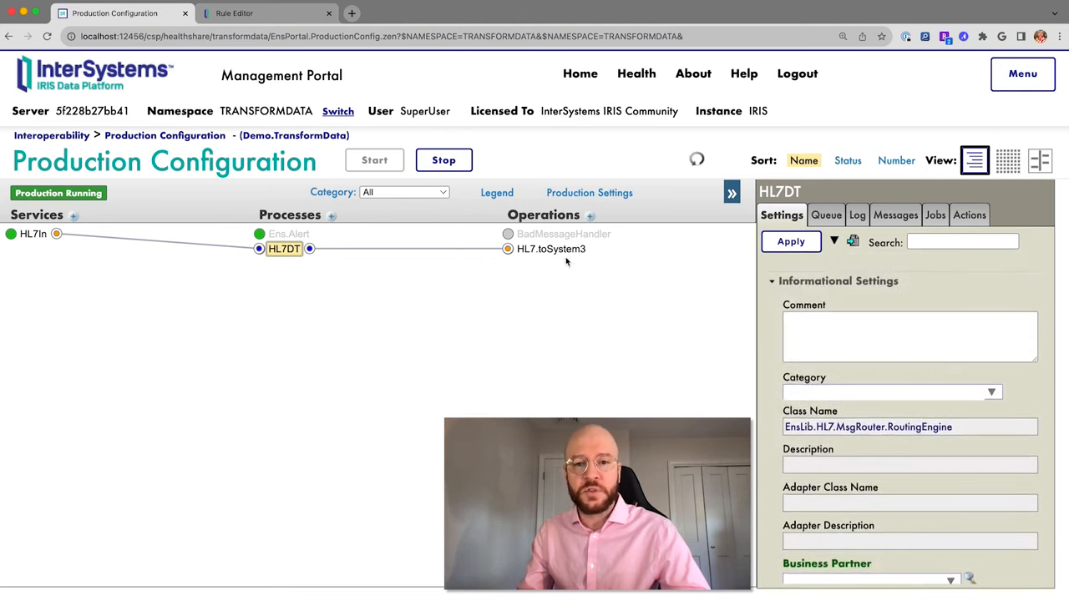
{"action": "scroll", "coordinate": [911, 371], "scroll_direction": "down", "scroll_amount": 5}
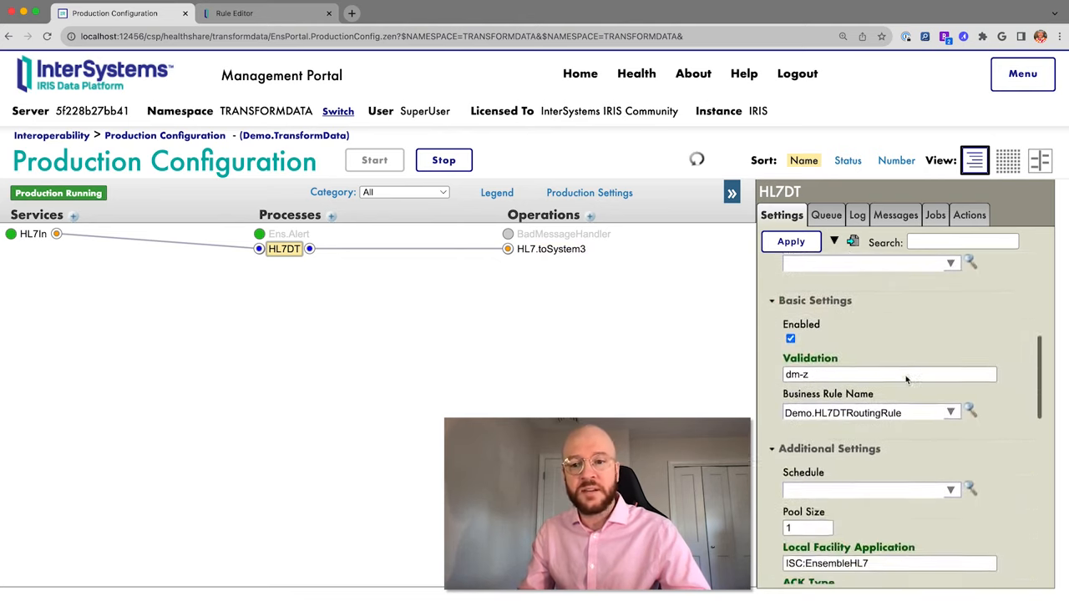
{"action": "scroll", "coordinate": [904, 375], "scroll_direction": "down", "scroll_amount": 10}
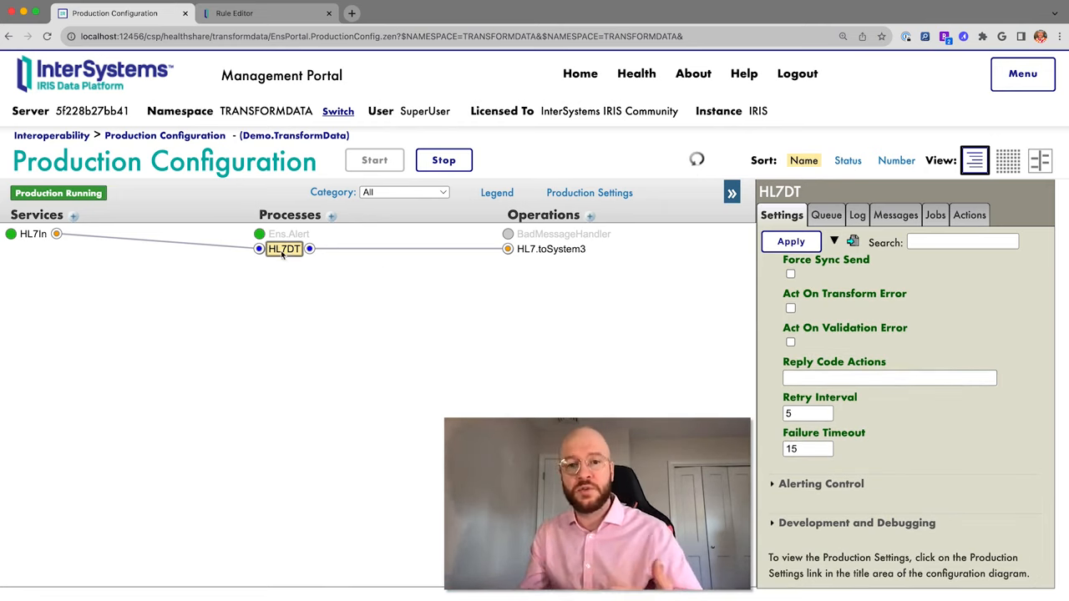
{"action": "left_click", "coordinate": [565, 251]}
Review HL7.toSystem3's settings: MLLP framing, response timeout 30, read timeout 5, reply expected.
{"action": "scroll", "coordinate": [977, 332], "scroll_direction": "up", "scroll_amount": 3}
{"action": "scroll", "coordinate": [979, 336], "scroll_direction": "up", "scroll_amount": 10}
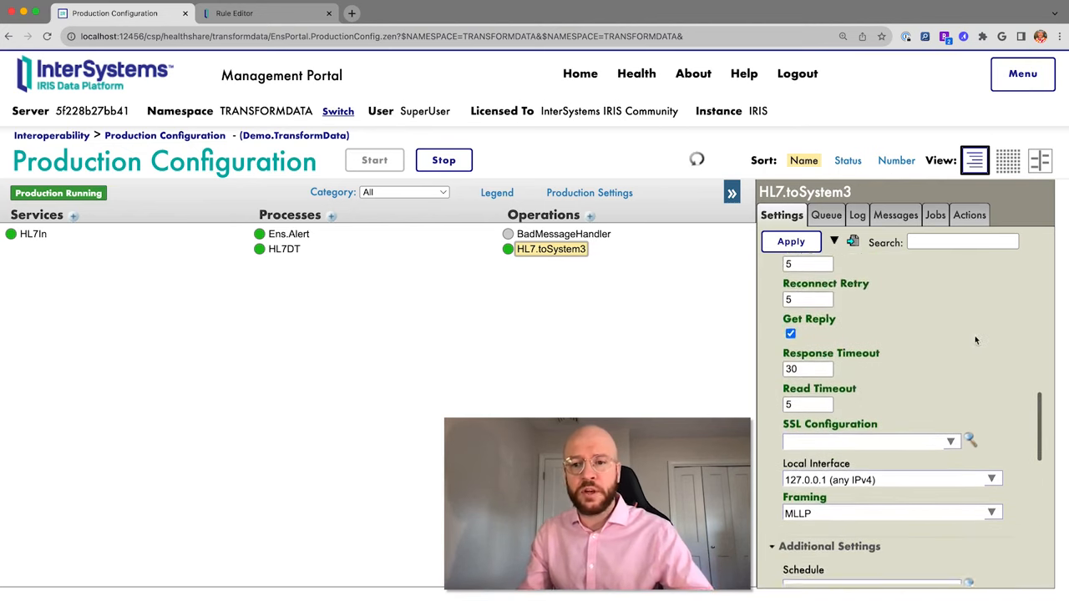
{"action": "scroll", "coordinate": [942, 320], "scroll_direction": "up", "scroll_amount": 5}
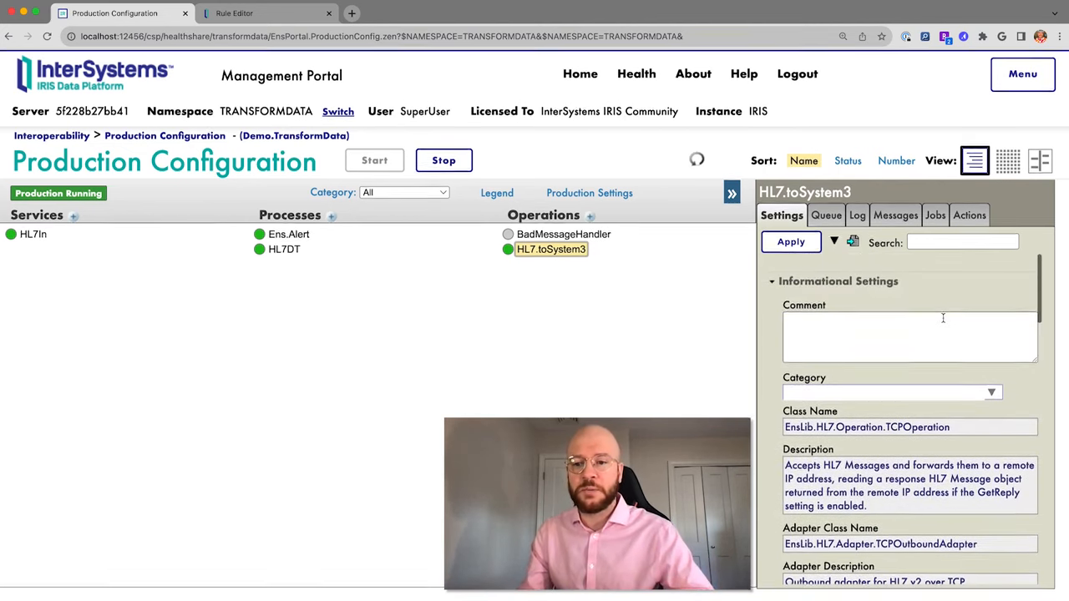
{"action": "scroll", "coordinate": [944, 322], "scroll_direction": "down", "scroll_amount": 2}
{"action": "scroll", "coordinate": [944, 323], "scroll_direction": "down", "scroll_amount": 7}
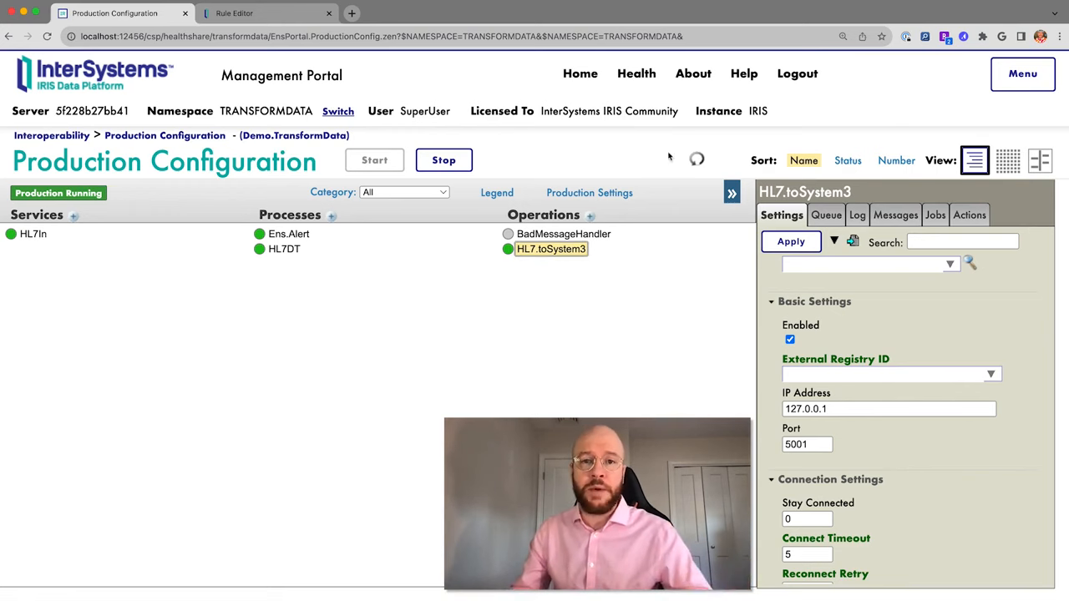
Switch to TESTNAMESPACE and open Demo.TestProduction's Production Configuration.
{"action": "left_click", "coordinate": [581, 75]}
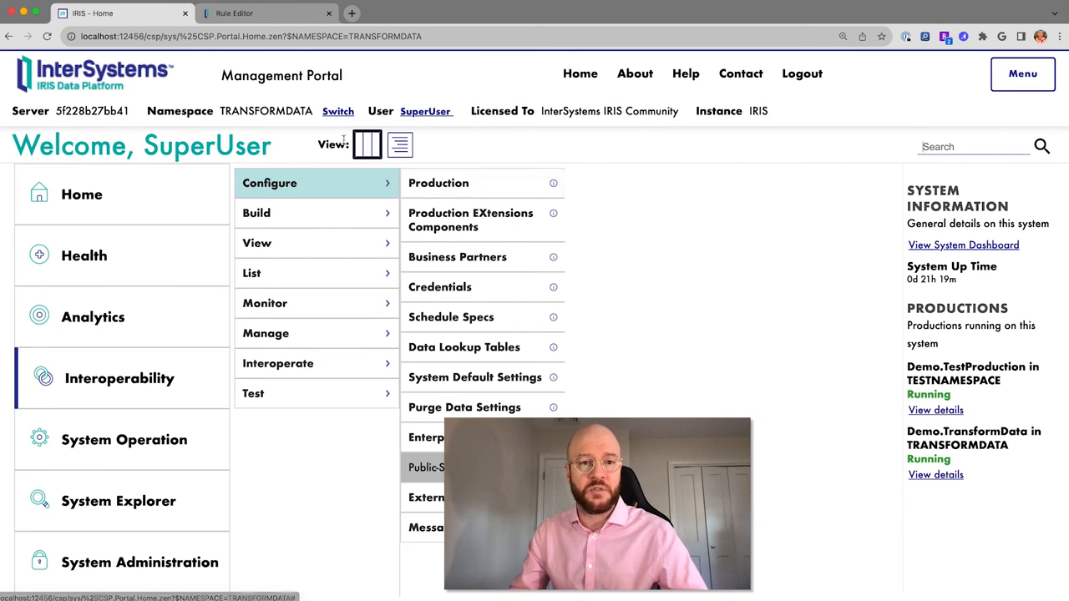
{"action": "left_click", "coordinate": [338, 111]}
{"action": "left_click", "coordinate": [180, 294]}
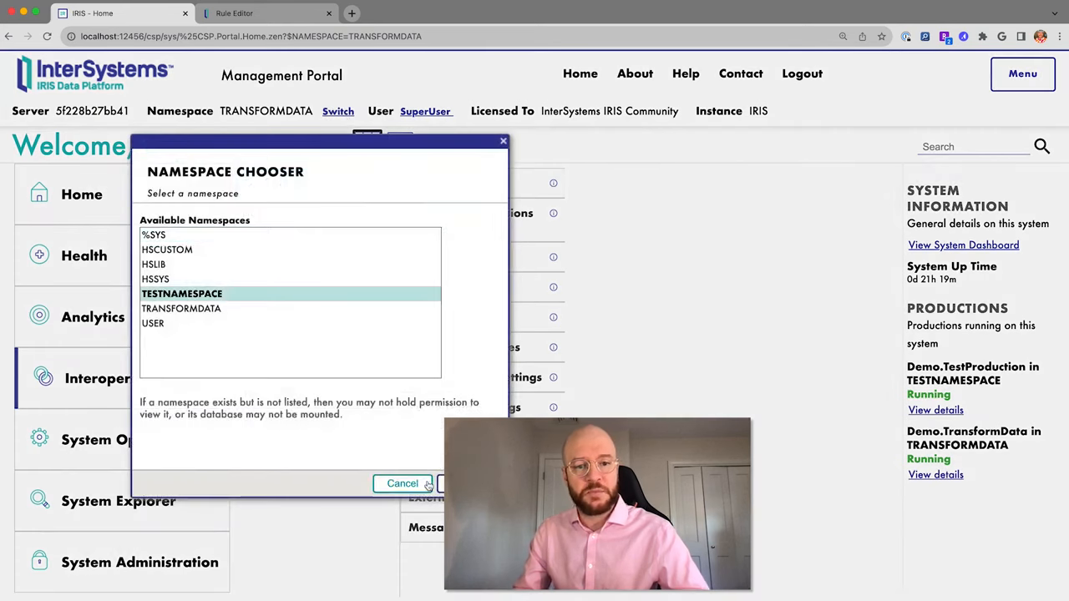
{"action": "left_click", "coordinate": [458, 482]}
{"action": "left_click", "coordinate": [447, 187]}
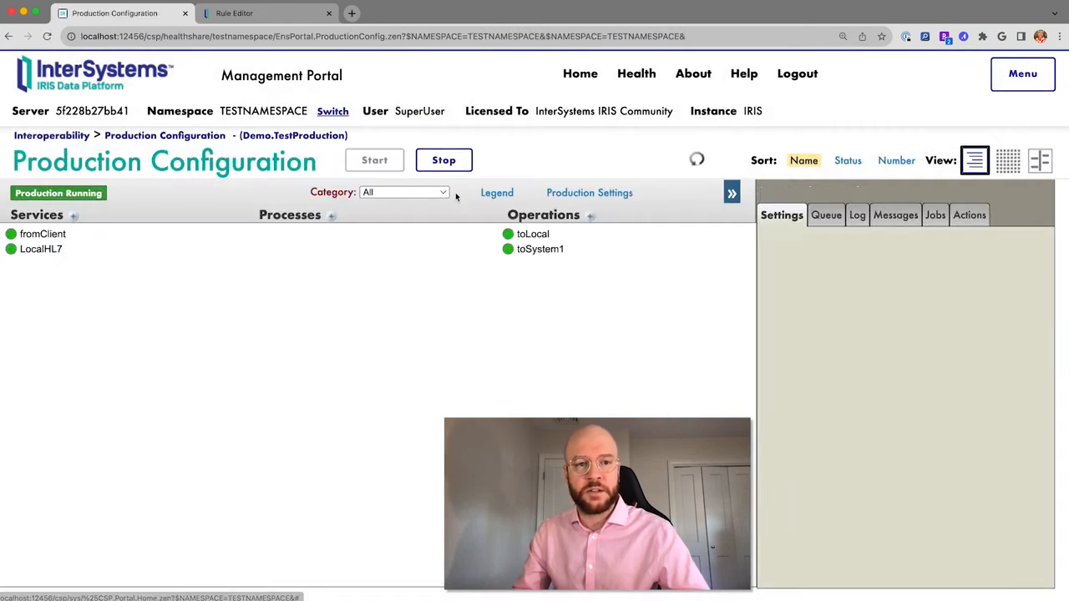
Check fromClient's settings (port 5001, call interval 5, target toLocal) and display its connections.
{"action": "left_click", "coordinate": [47, 236]}
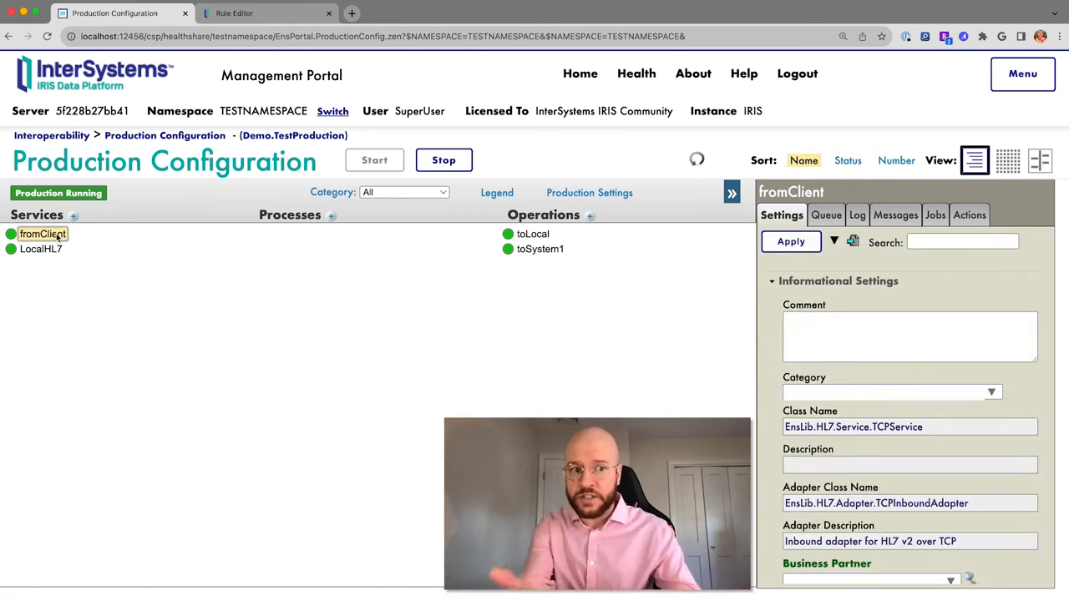
{"action": "scroll", "coordinate": [898, 345], "scroll_direction": "down", "scroll_amount": 6}
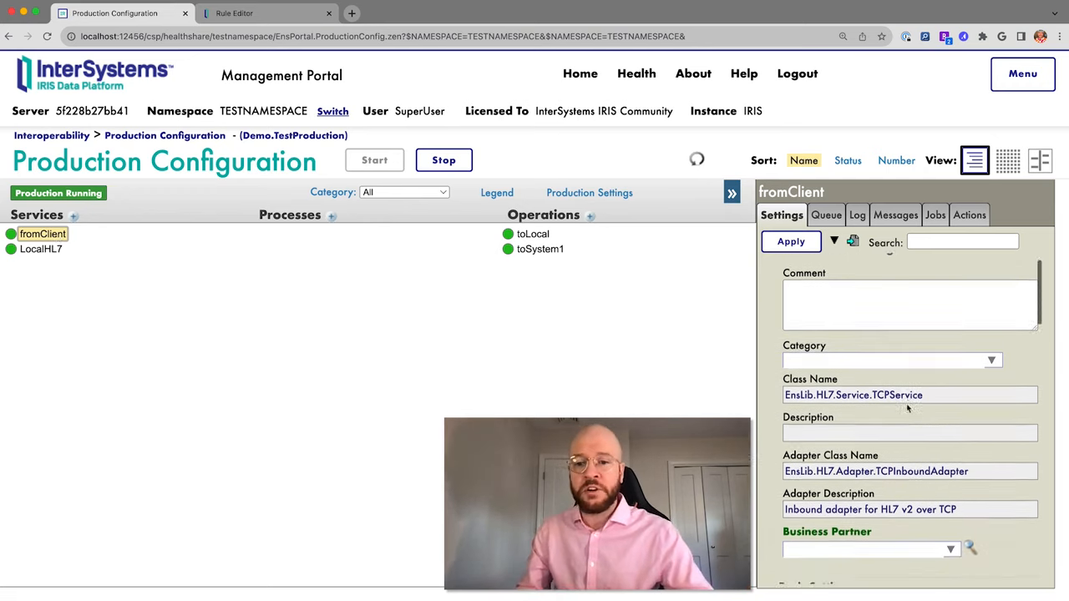
{"action": "scroll", "coordinate": [908, 407], "scroll_direction": "down", "scroll_amount": 2}
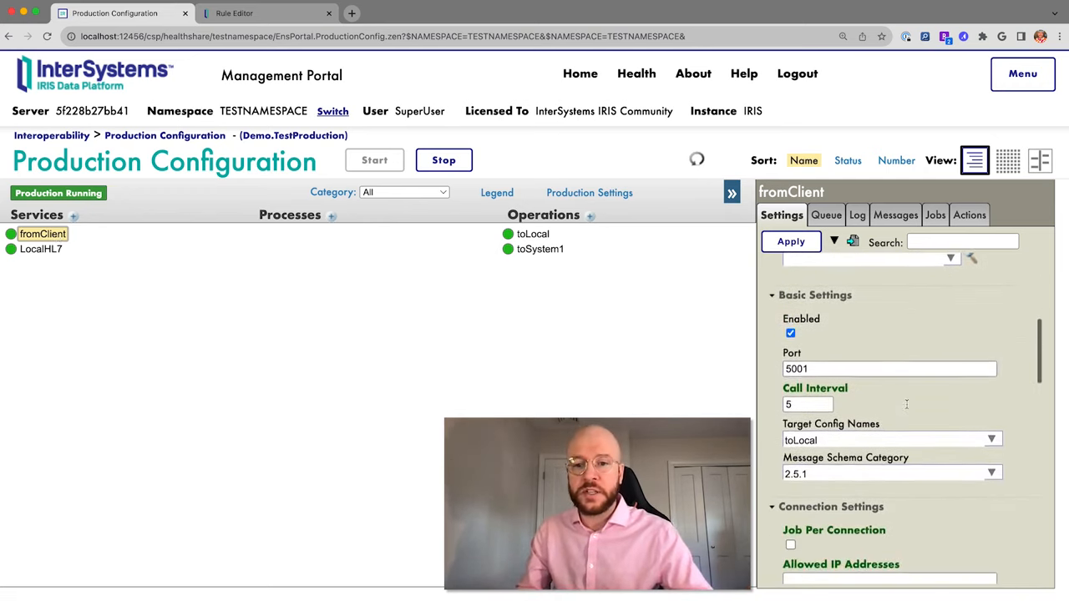
{"action": "left_click_drag", "start_coordinate": [814, 365], "coordinate": [776, 367]}
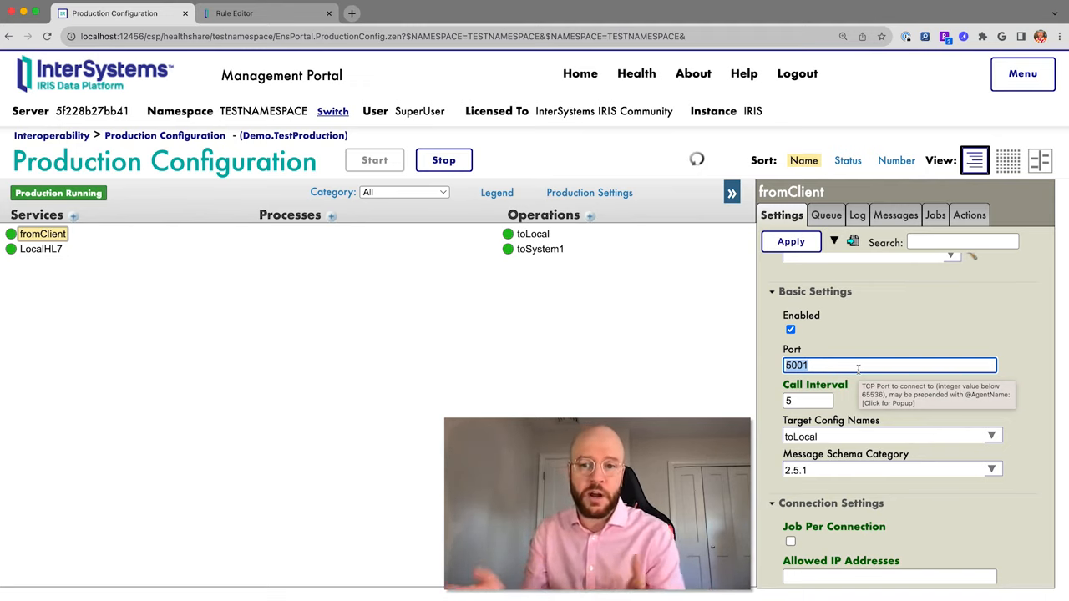
{"action": "scroll", "coordinate": [891, 337], "scroll_direction": "down", "scroll_amount": 1}
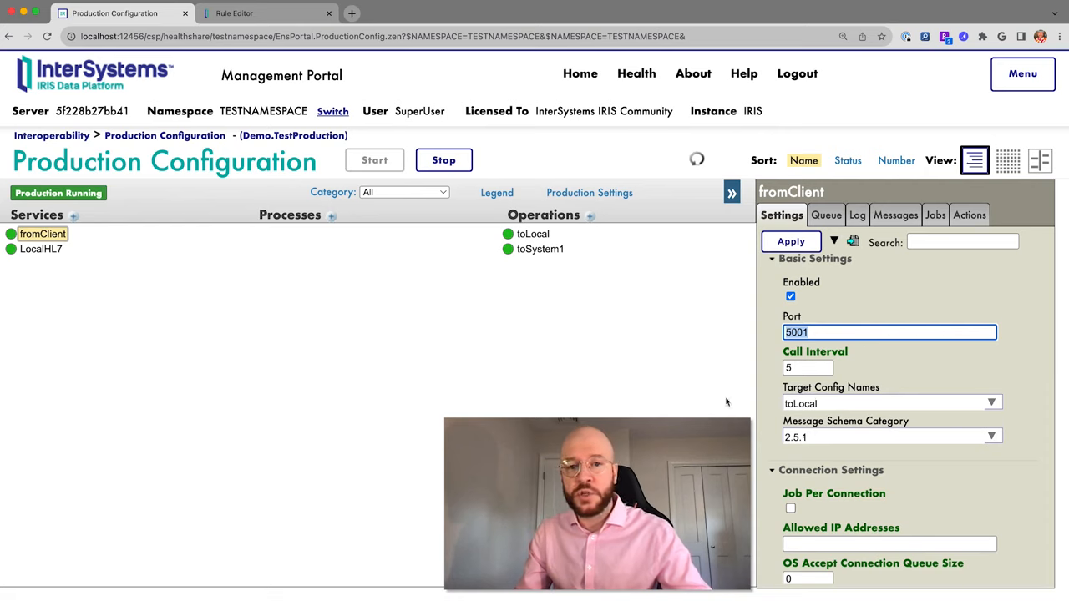
{"action": "left_click", "coordinate": [12, 235]}
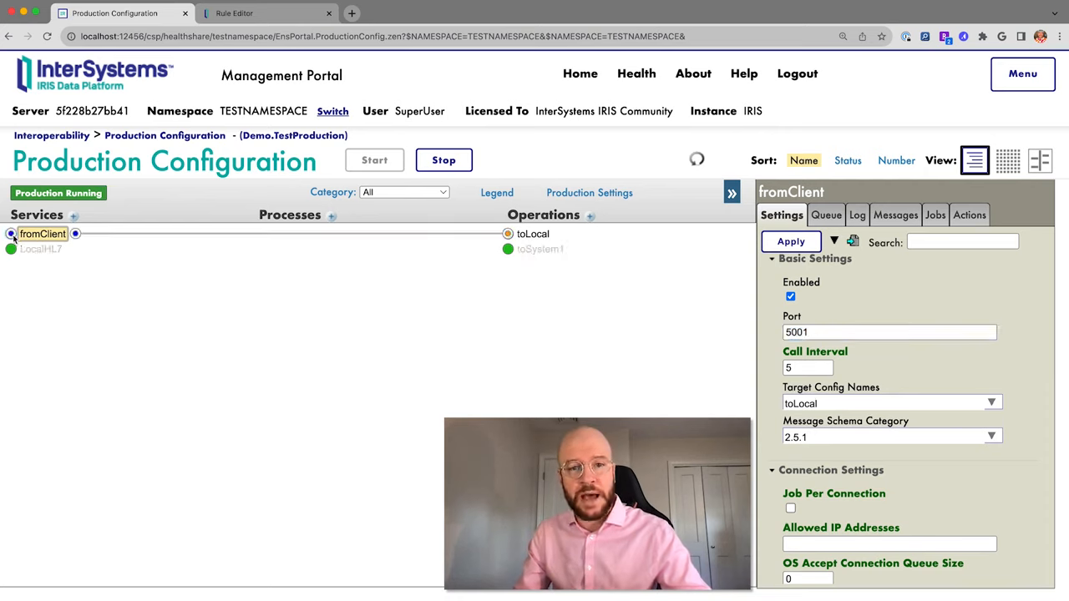
Inspect toLocal's output settings: file path /HC2023/HL7-out/, file name OutputMessage_%Q, AsciiLF framing.
{"action": "left_click", "coordinate": [527, 235]}
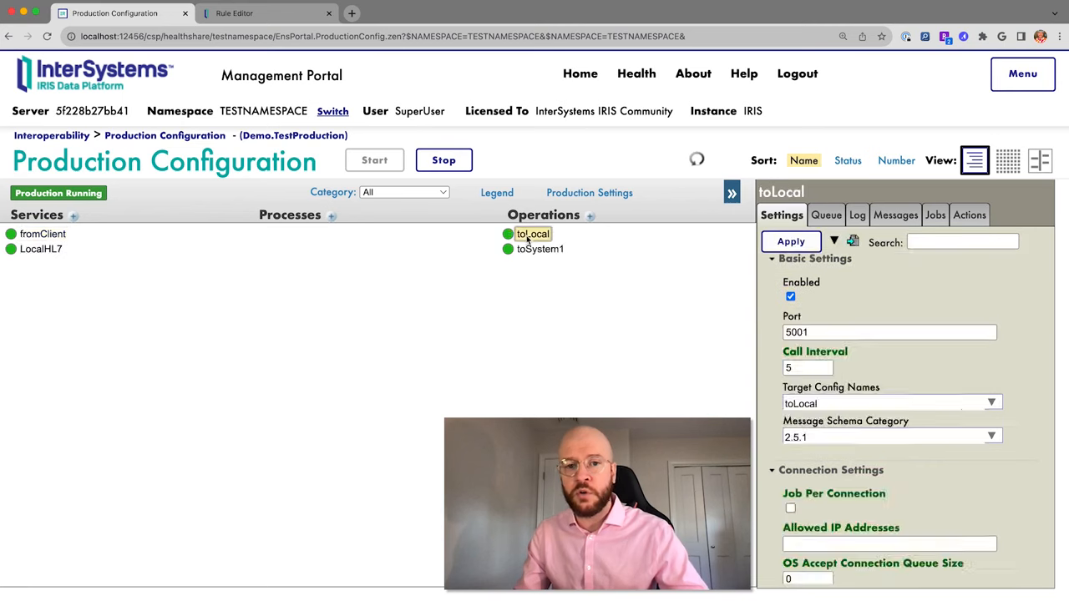
{"action": "scroll", "coordinate": [878, 390], "scroll_direction": "down", "scroll_amount": 10}
{"action": "scroll", "coordinate": [878, 390], "scroll_direction": "up", "scroll_amount": 1}
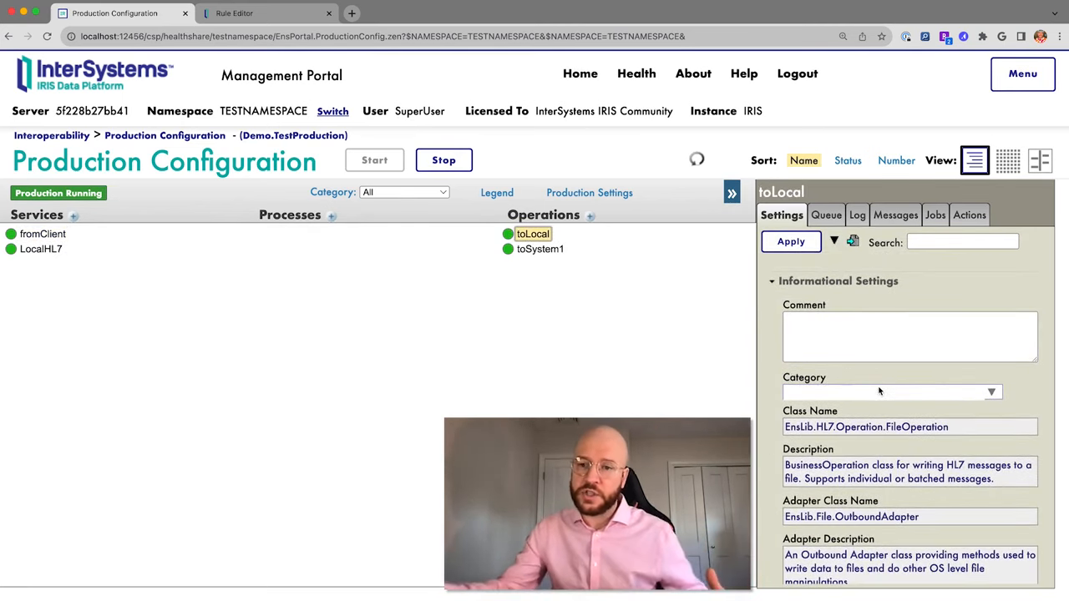
{"action": "scroll", "coordinate": [877, 390], "scroll_direction": "down", "scroll_amount": 5}
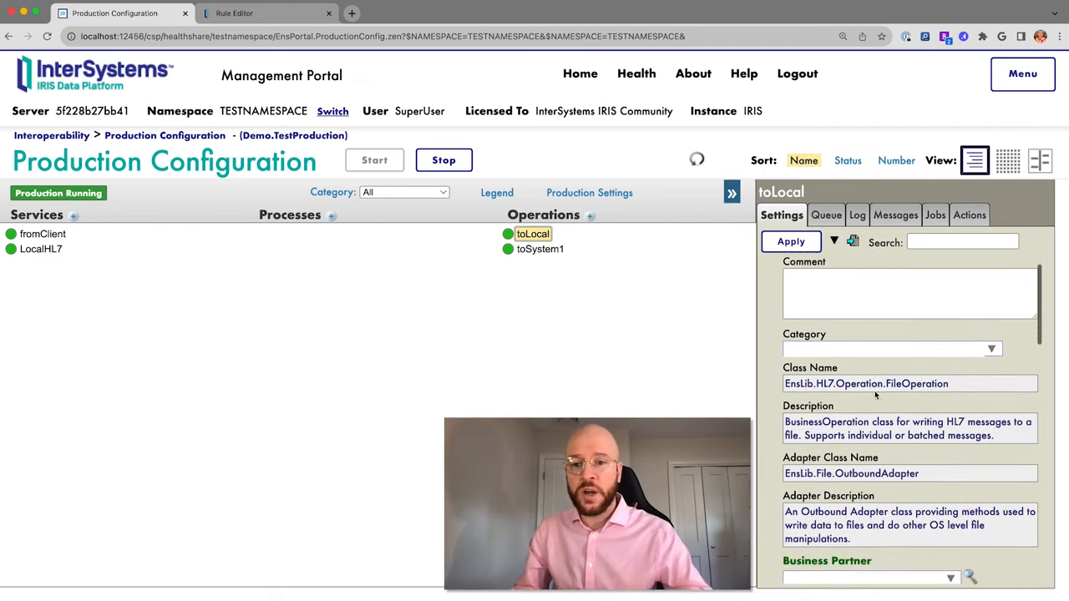
{"action": "scroll", "coordinate": [903, 314], "scroll_direction": "down", "scroll_amount": 5}
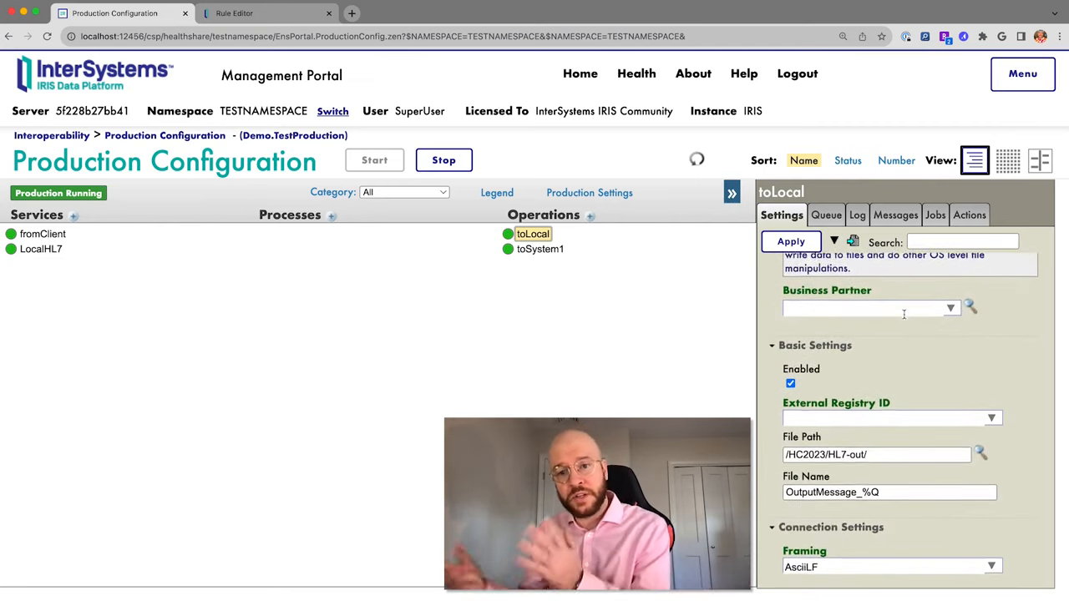
{"action": "scroll", "coordinate": [908, 380], "scroll_direction": "down", "scroll_amount": 2}
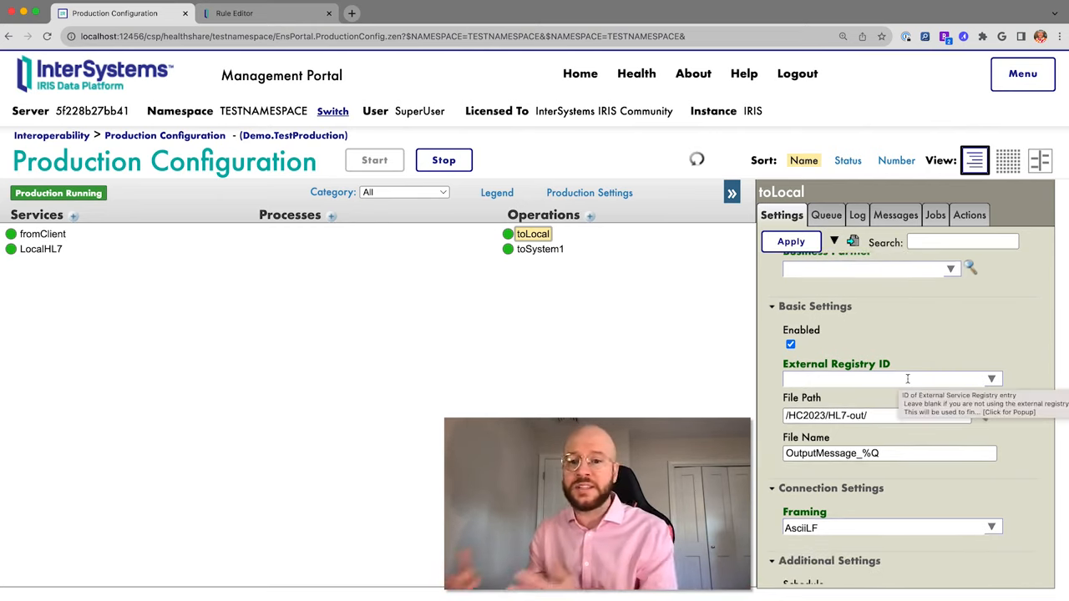
{"action": "scroll", "coordinate": [901, 337], "scroll_direction": "down", "scroll_amount": 3}
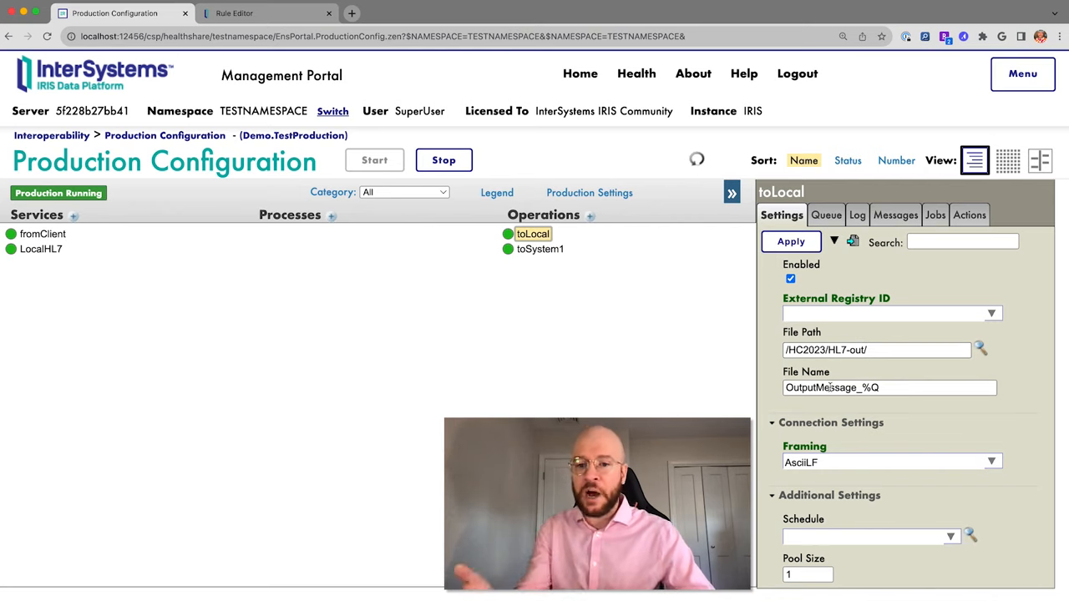
{"action": "mouse_move", "coordinate": [829, 388]}
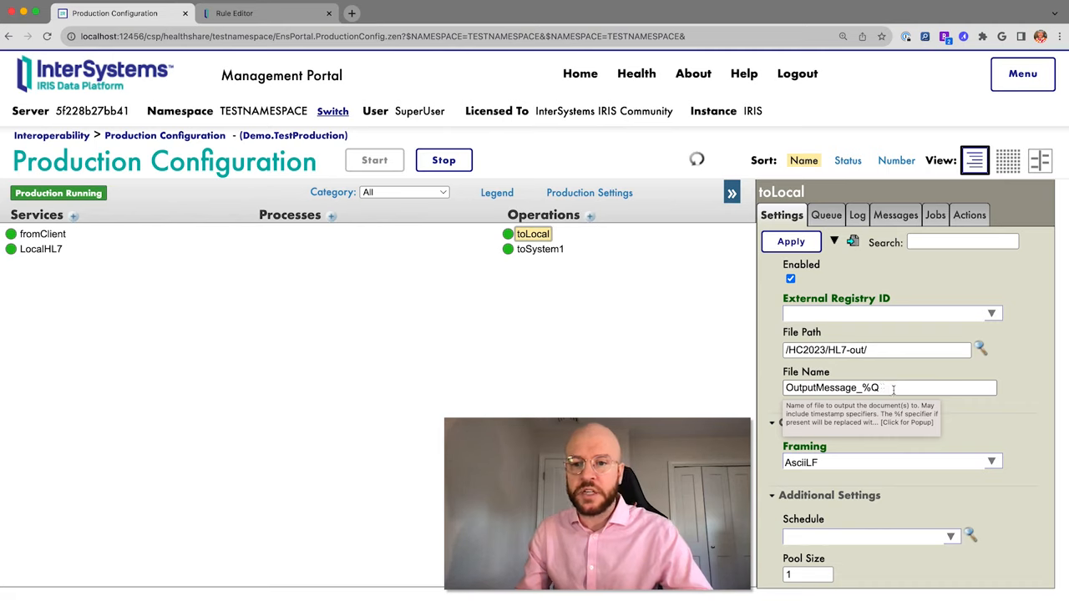
{"action": "scroll", "coordinate": [891, 393], "scroll_direction": "down", "scroll_amount": 1}
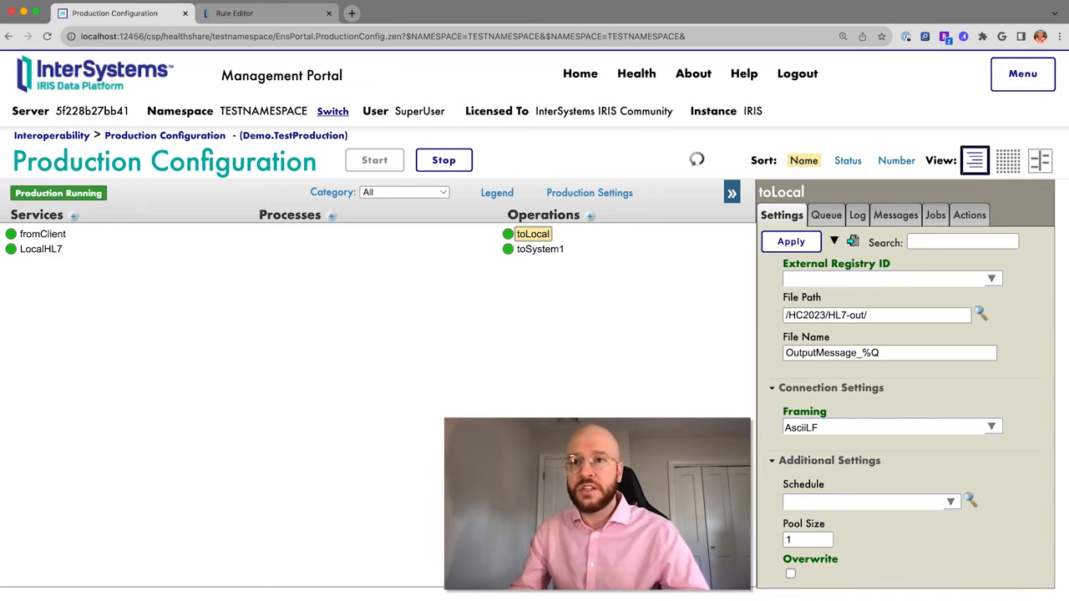
In Finder, move SampleMessage1 into the HL7-in folder.
{"action": "key", "text": "super+Tab"}
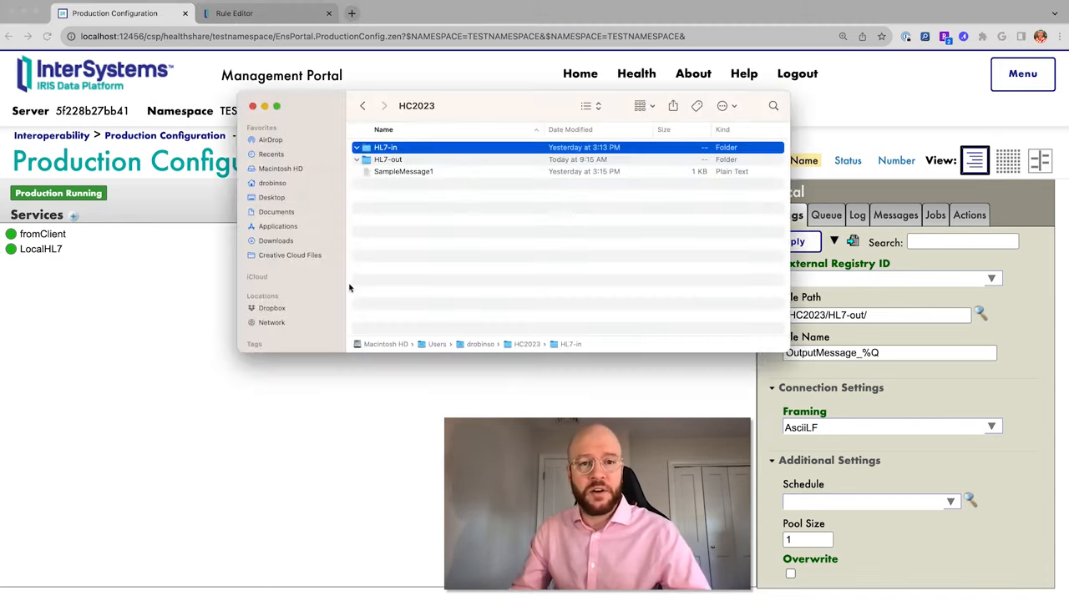
{"action": "left_click", "coordinate": [397, 223]}
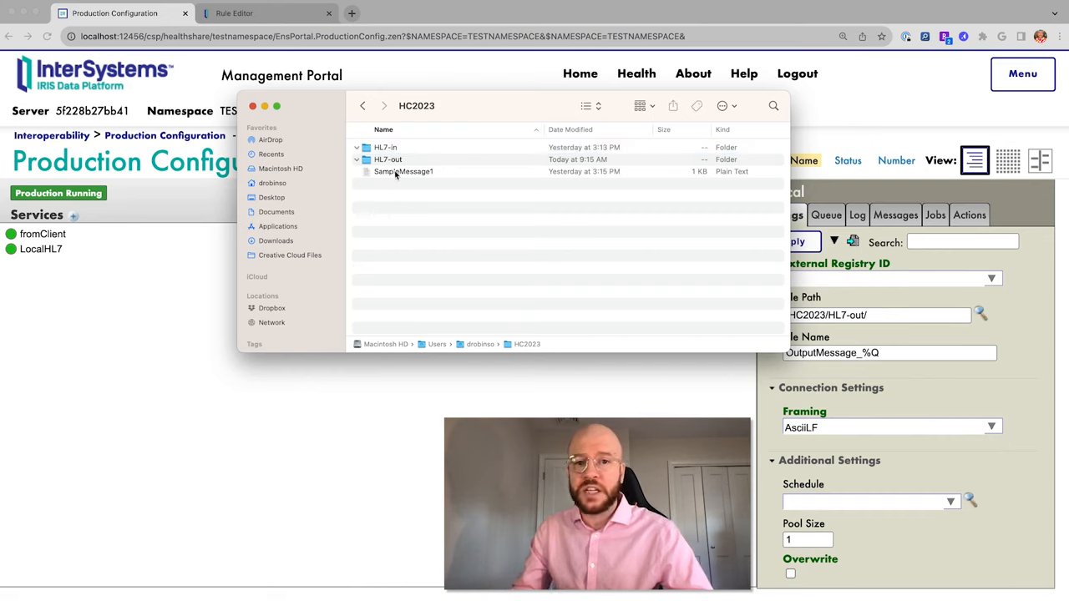
{"action": "left_click_drag", "start_coordinate": [395, 173], "coordinate": [389, 149]}
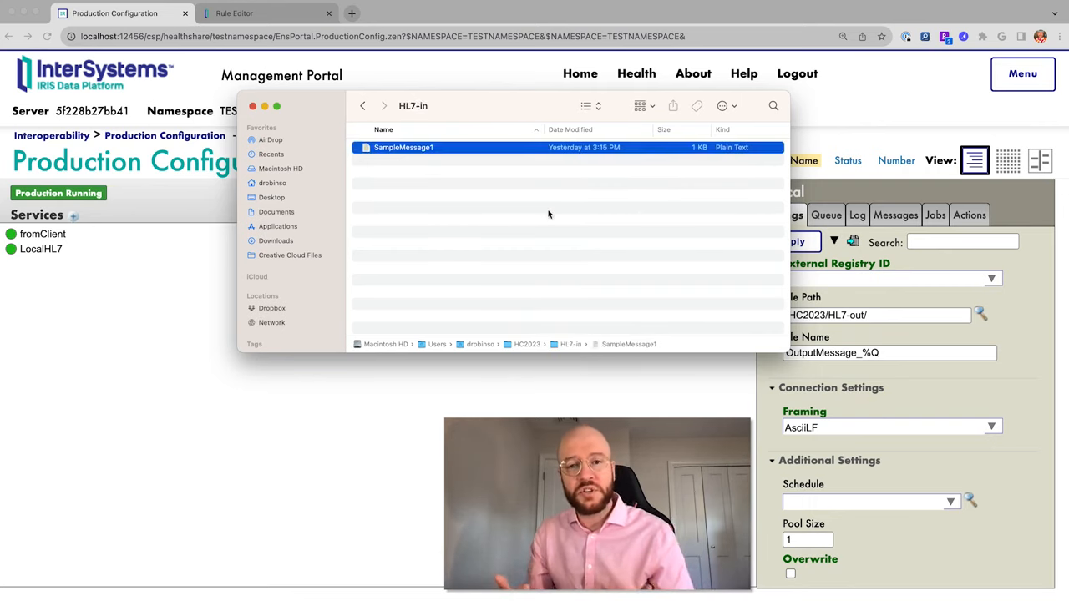
Open OutputMessage_2023-12-13_14.48.47.841 from HL7-out in TextEdit.
{"action": "left_click", "coordinate": [361, 106]}
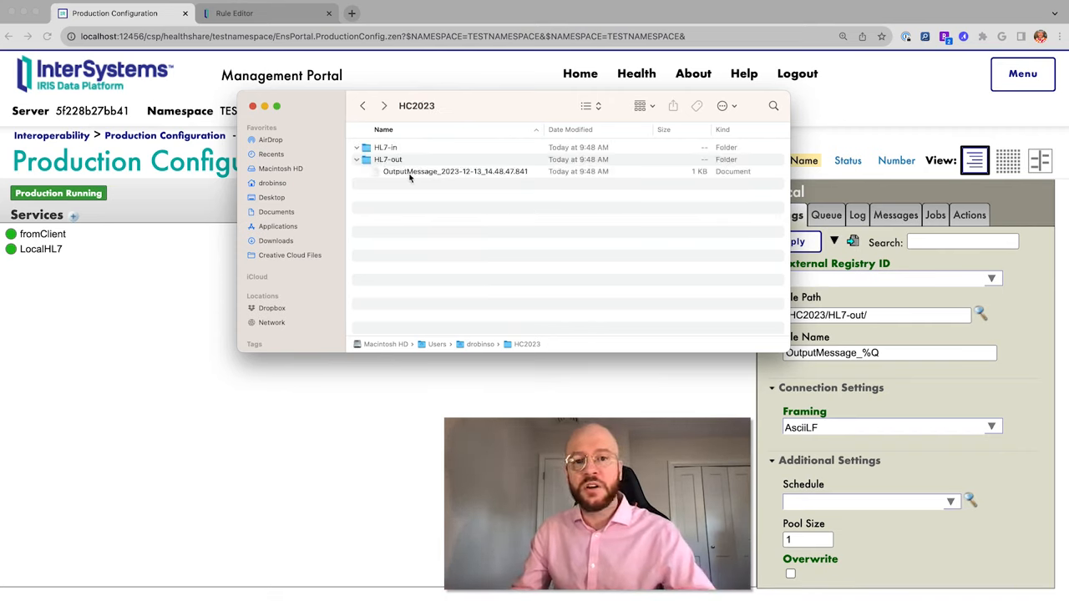
{"action": "left_click", "coordinate": [413, 172]}
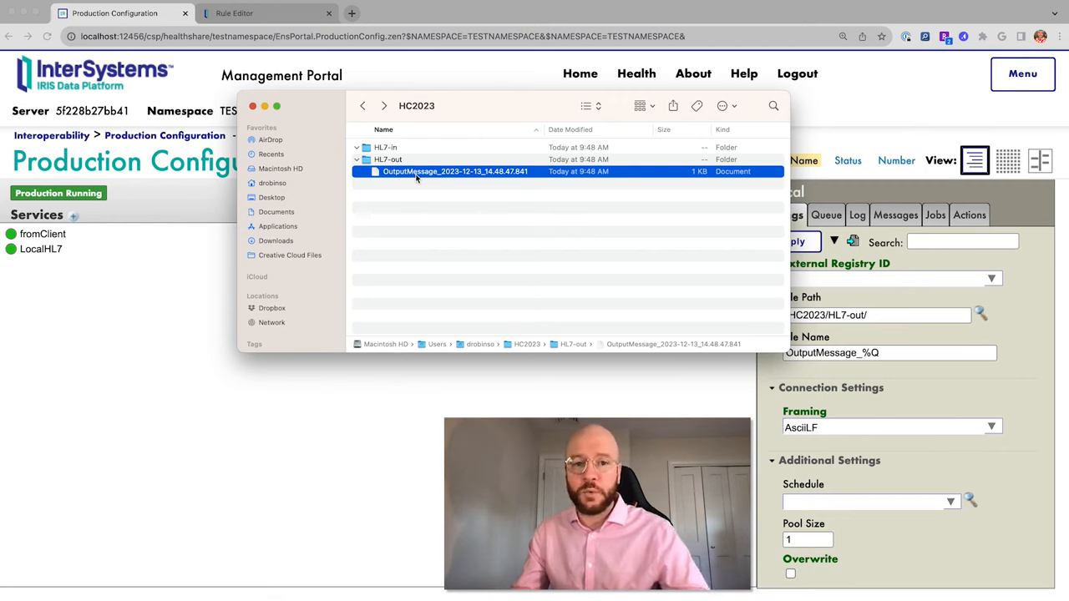
{"action": "right_click", "coordinate": [466, 172]}
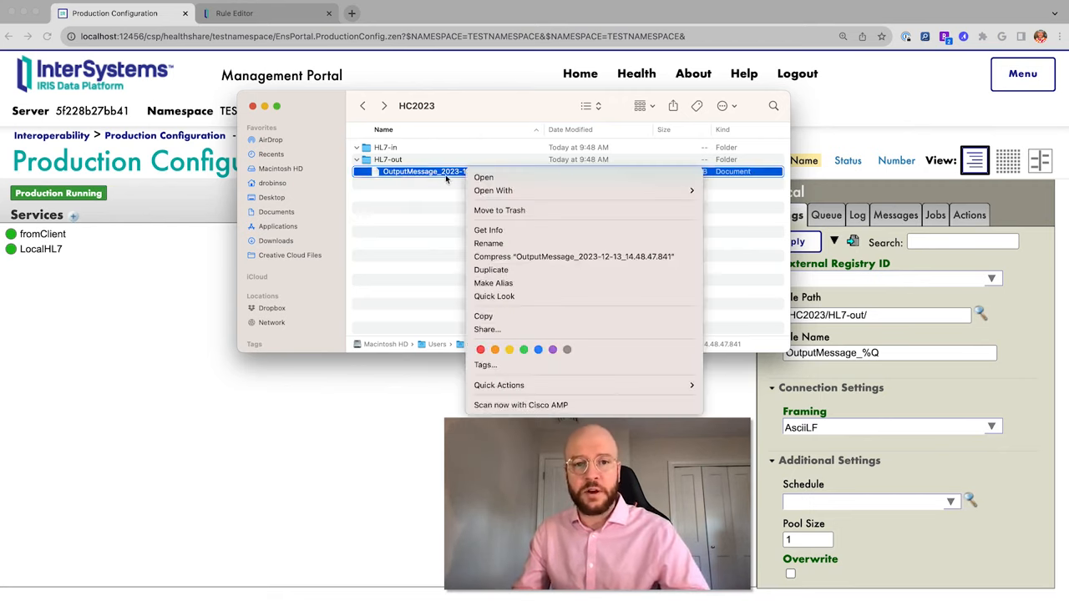
{"action": "left_click", "coordinate": [446, 178]}
{"action": "right_click", "coordinate": [456, 173]}
Open the output message in TextEdit and place it beside SampleMessage1.
{"action": "mouse_move", "coordinate": [493, 192]}
{"action": "left_click", "coordinate": [738, 193]}
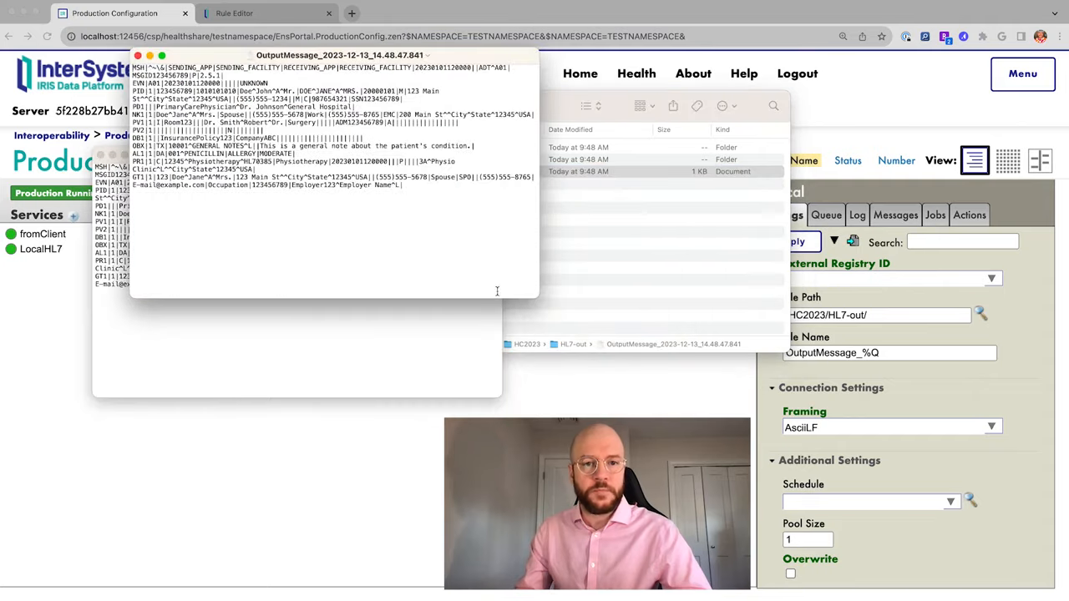
{"action": "left_click_drag", "start_coordinate": [456, 60], "coordinate": [835, 155]}
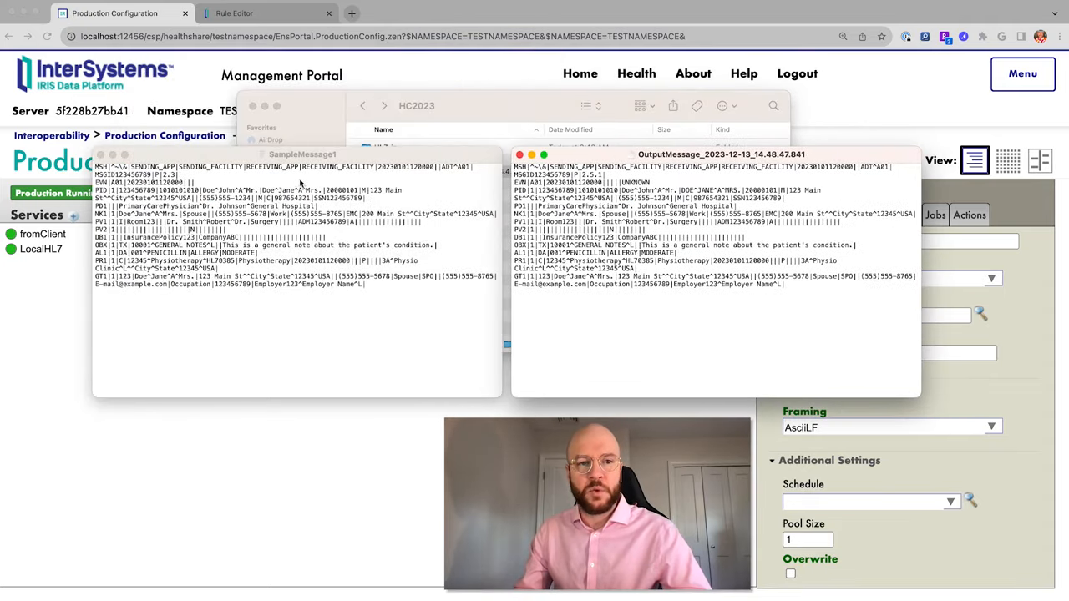
Compare the 2.3 and 2.5.1 MSH/EVN lines, marking UNKNOWN, then return to the Management Portal.
{"action": "left_click", "coordinate": [172, 174]}
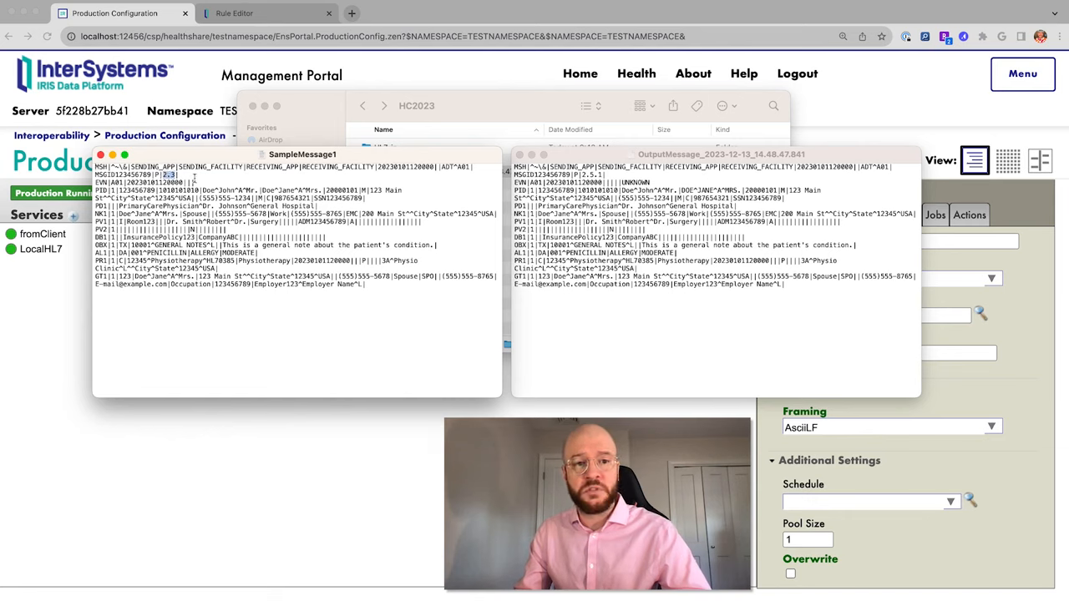
{"action": "left_click", "coordinate": [601, 173]}
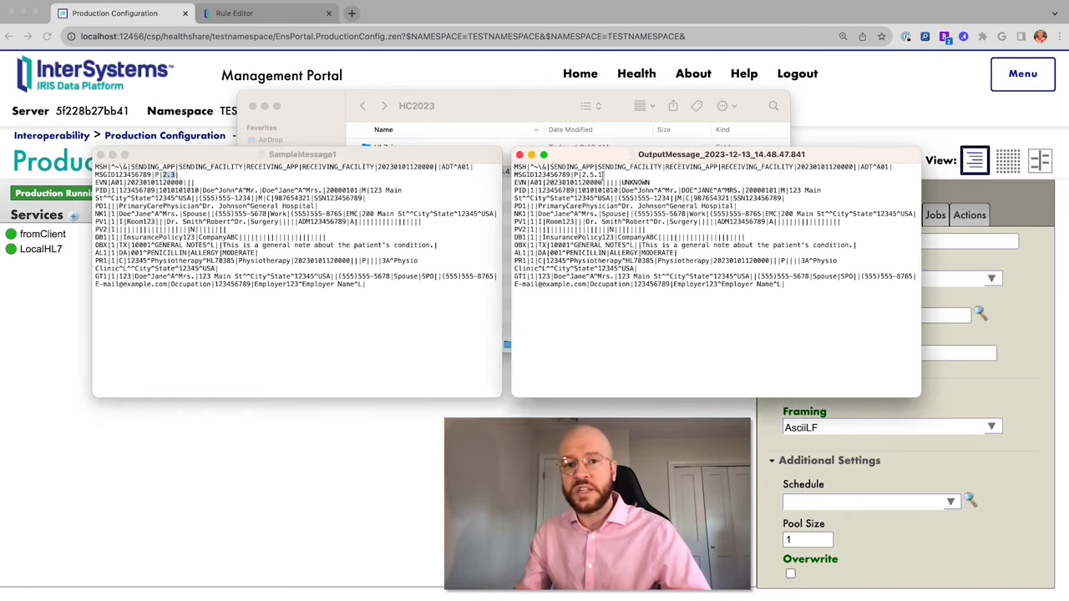
{"action": "double_click", "coordinate": [634, 182]}
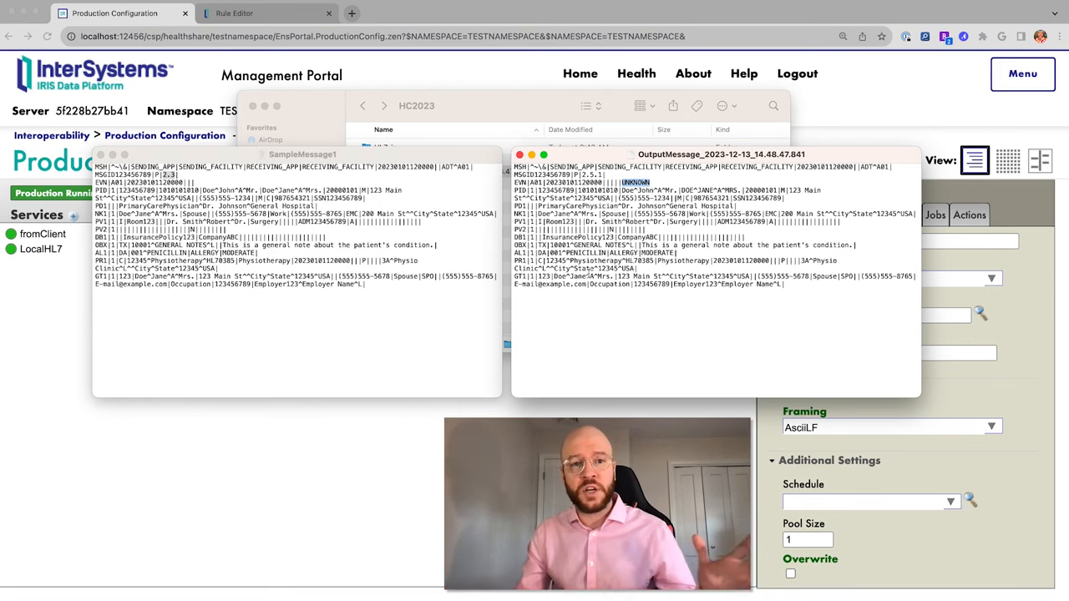
{"action": "left_click", "coordinate": [412, 455]}
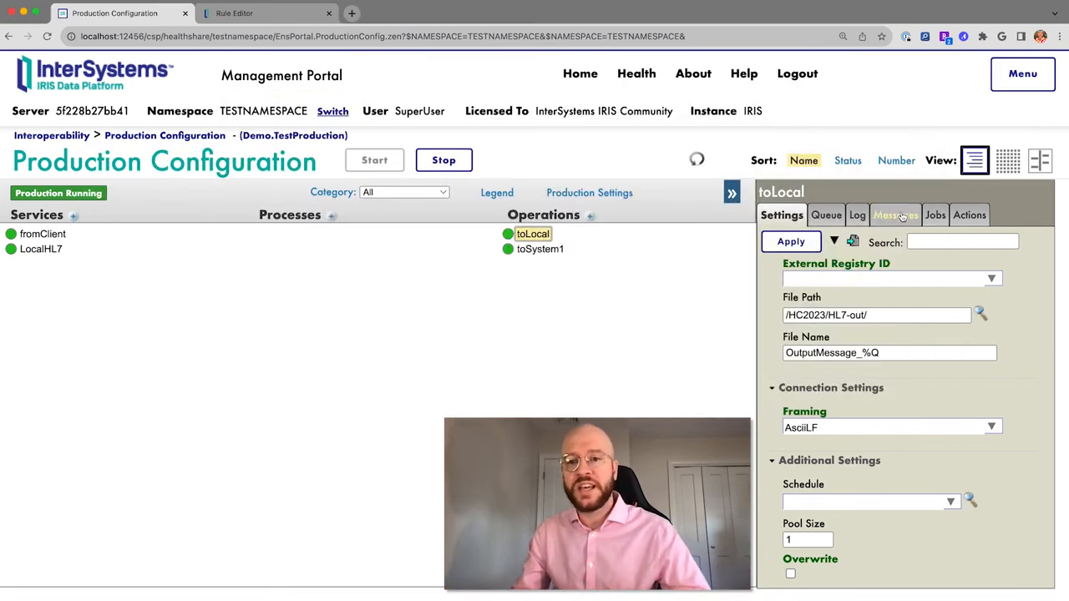
Review the 2.3 ADT_A01 contents in LocalHL7's session 7 Visual Trace, then return to Production Configuration.
{"action": "left_click", "coordinate": [61, 249]}
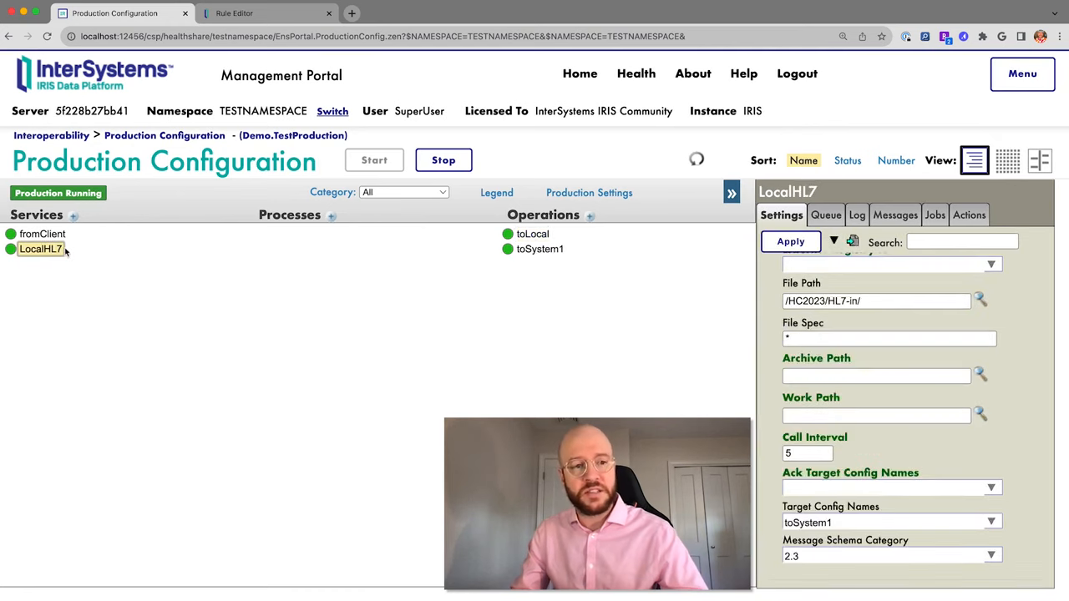
{"action": "left_click", "coordinate": [911, 217]}
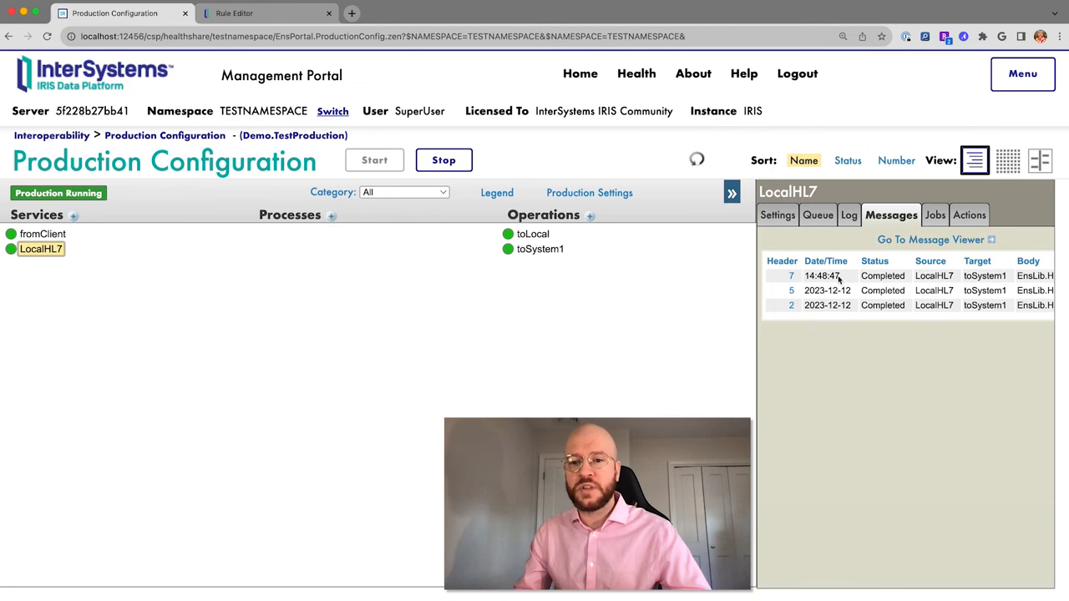
{"action": "left_click", "coordinate": [792, 277]}
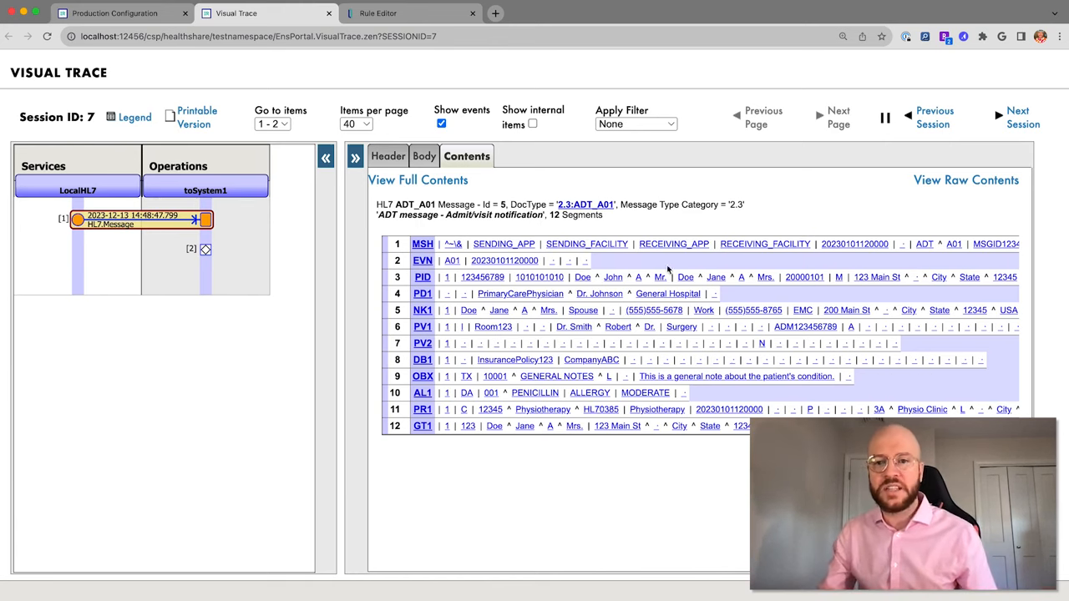
{"action": "scroll", "coordinate": [668, 269], "scroll_direction": "right", "scroll_amount": 5}
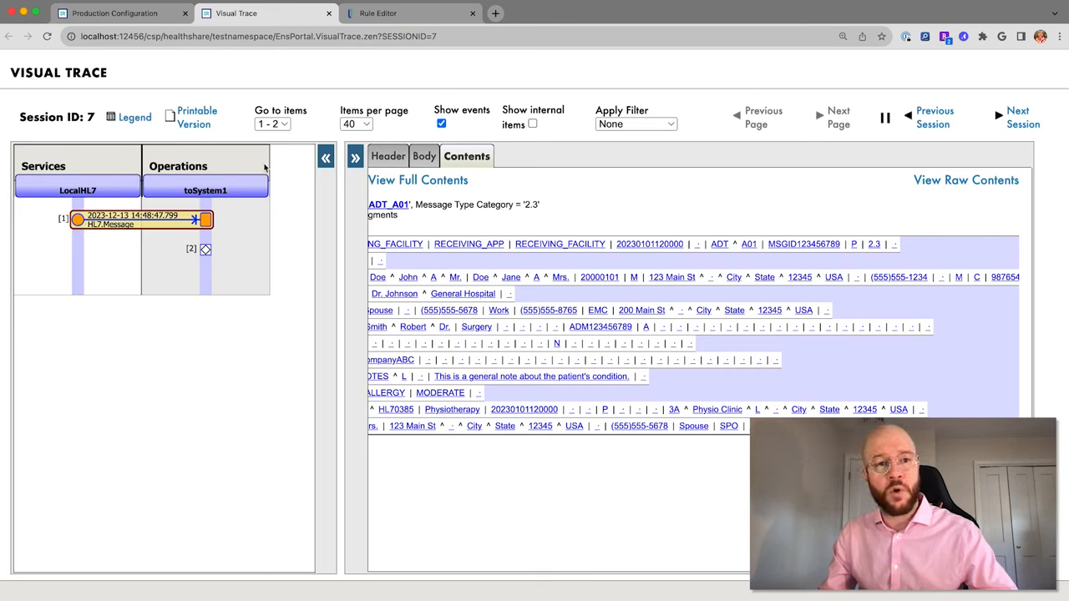
{"action": "left_click", "coordinate": [131, 14]}
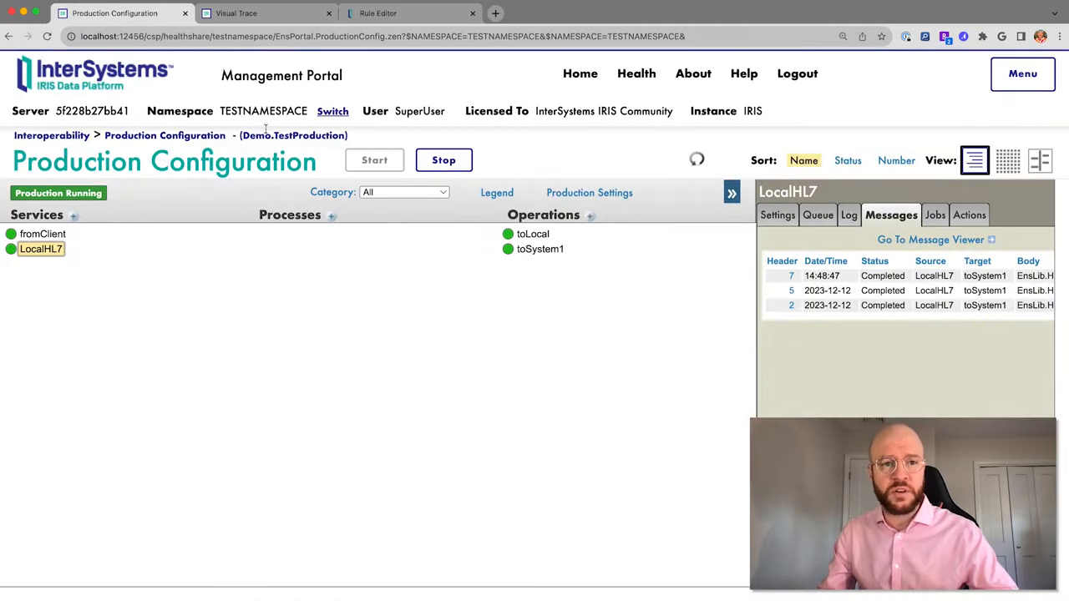
Switch to the TRANSFORMDATA namespace and open the Visual Trace of HL7In's session 12.
{"action": "left_click", "coordinate": [330, 113]}
{"action": "left_click", "coordinate": [218, 308]}
{"action": "left_click", "coordinate": [460, 482]}
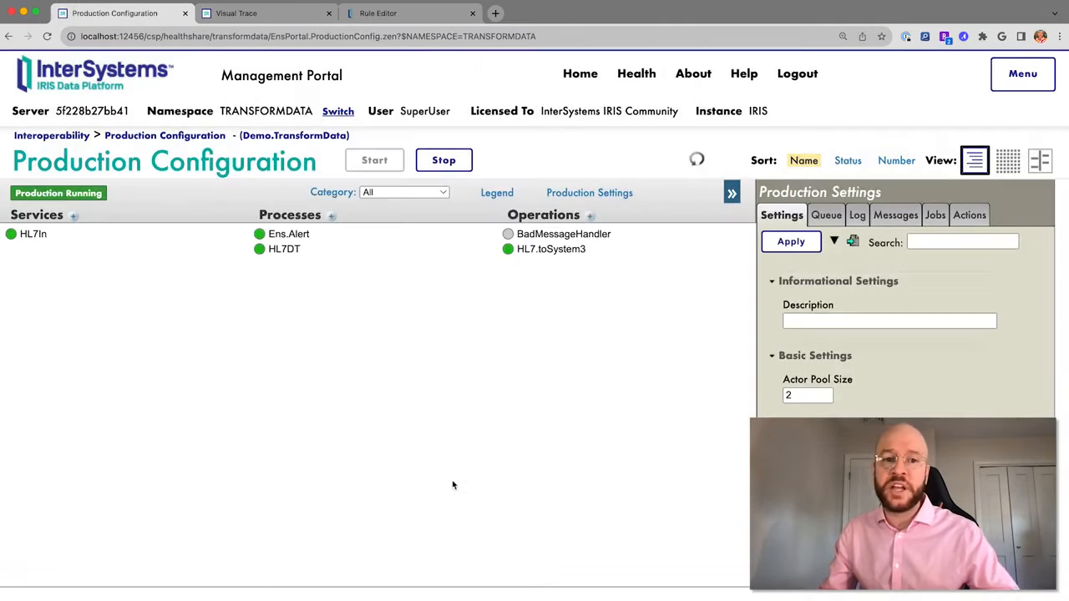
{"action": "left_click", "coordinate": [35, 237]}
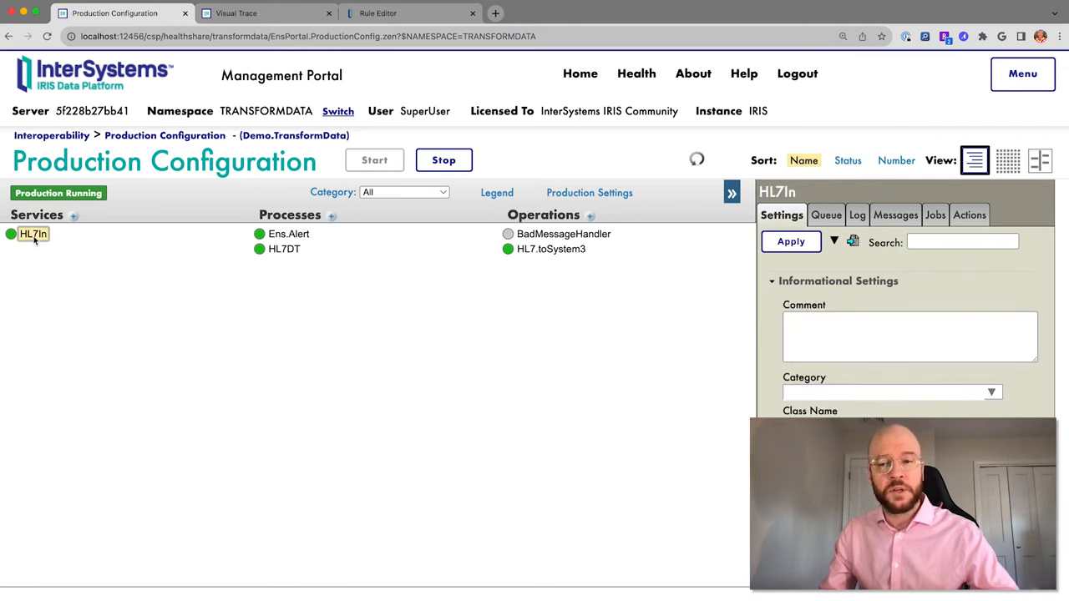
{"action": "left_click", "coordinate": [902, 219]}
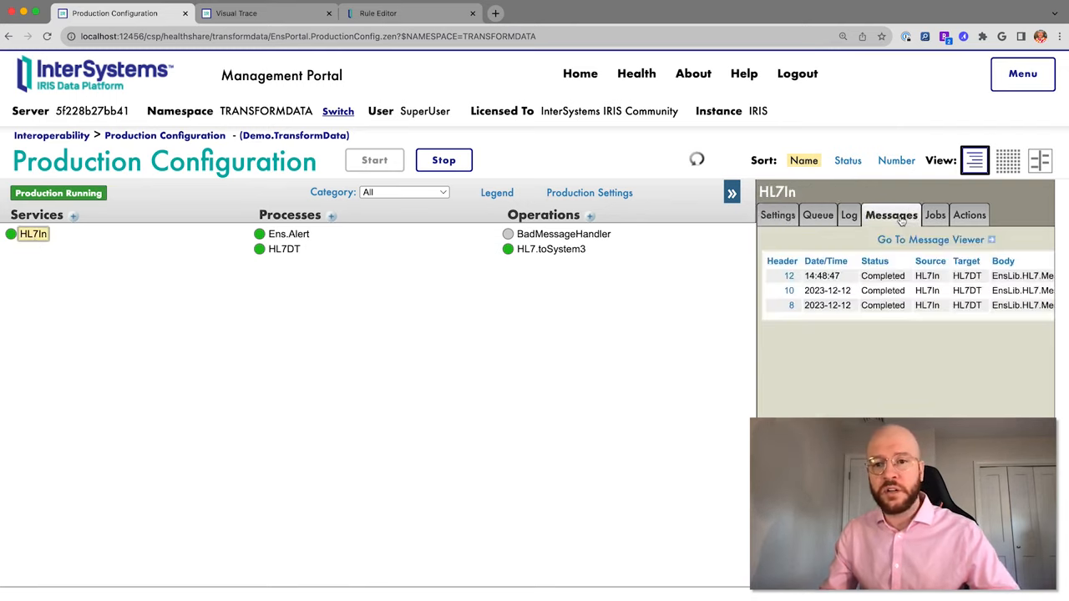
{"action": "left_click", "coordinate": [789, 276]}
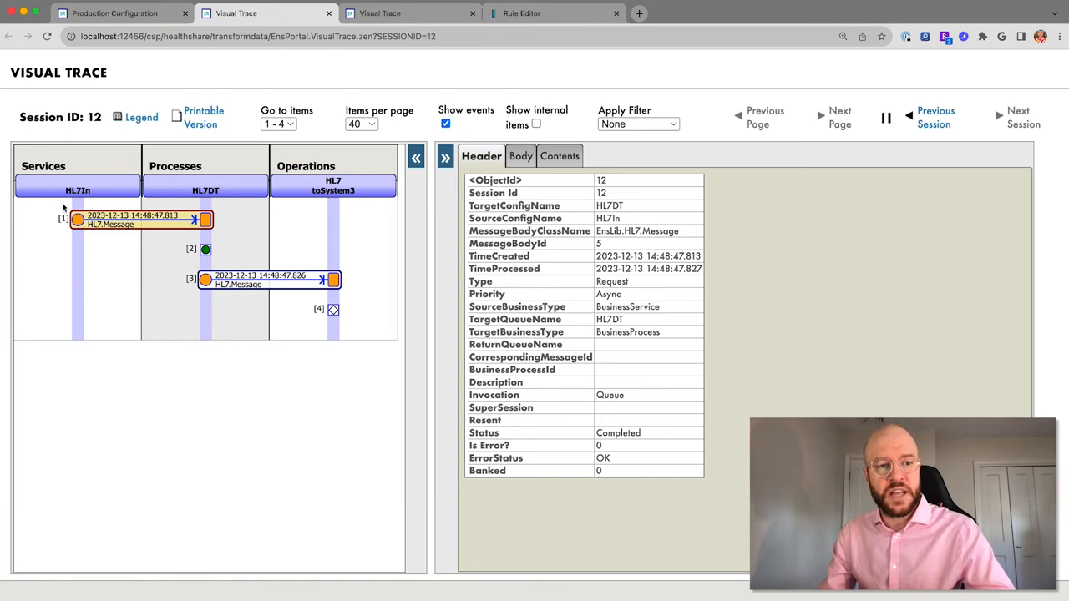
Inspect the Demo.Transform1 rule, the 2.5.1 ADT_A01 contents and the toSystem3 TCP connection event.
{"action": "left_click", "coordinate": [205, 252]}
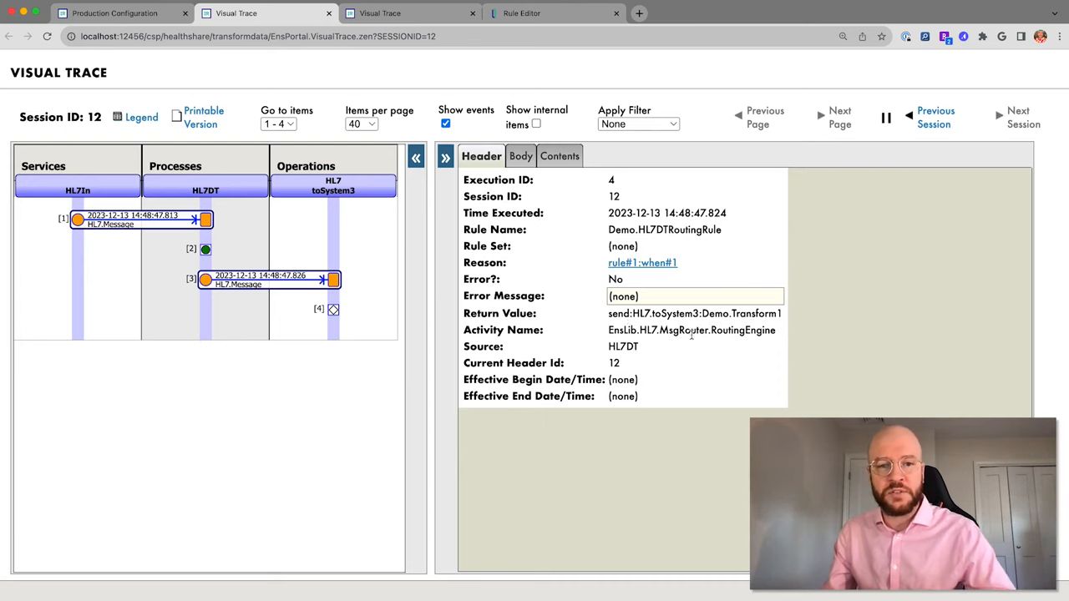
{"action": "left_click", "coordinate": [244, 284]}
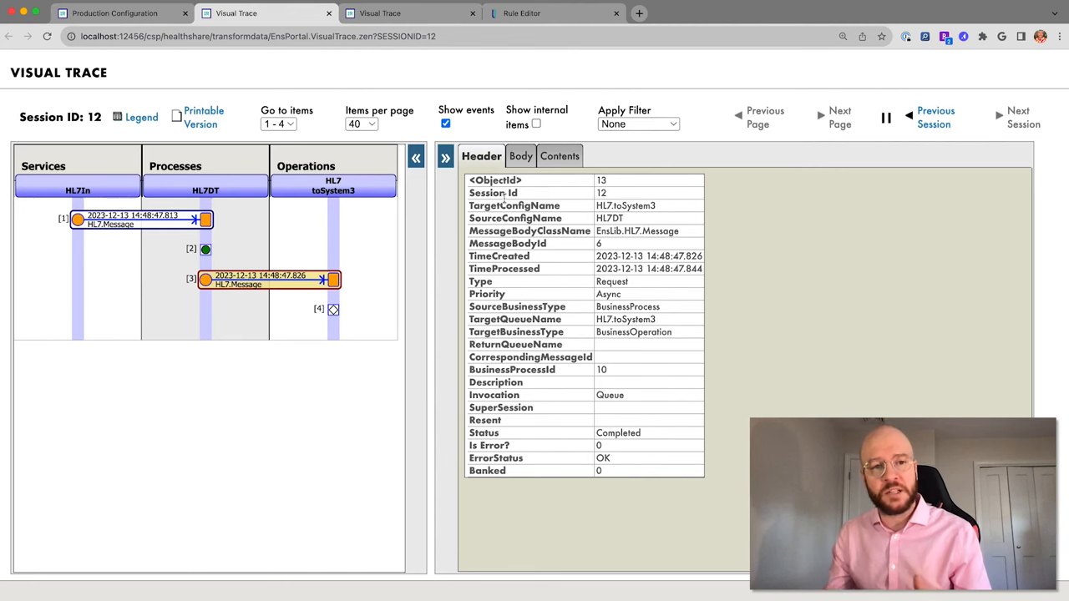
{"action": "left_click", "coordinate": [573, 163]}
{"action": "scroll", "coordinate": [845, 249], "scroll_direction": "right", "scroll_amount": 5}
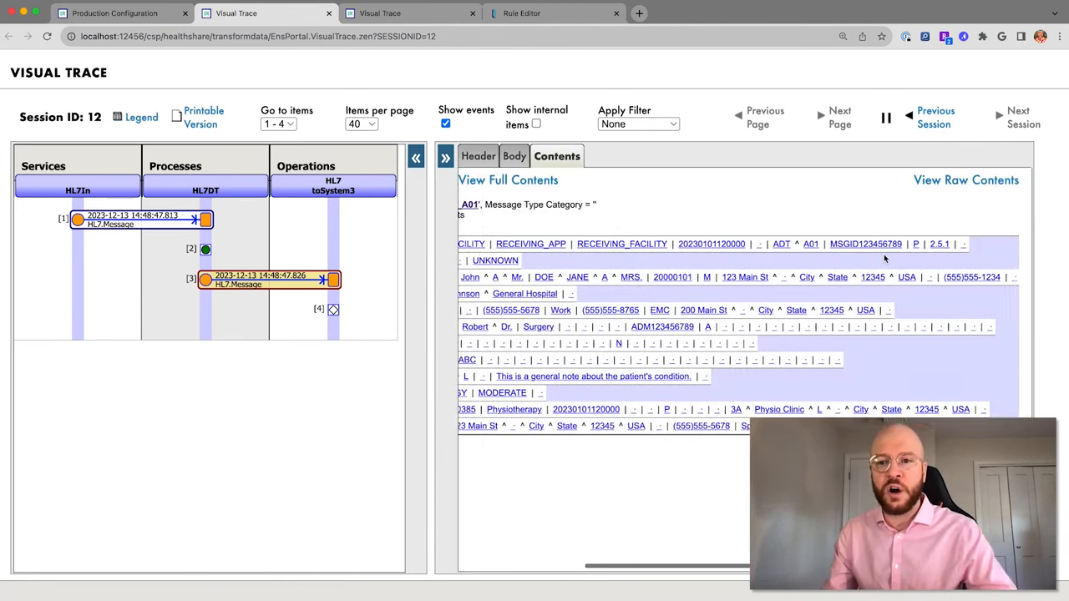
{"action": "scroll", "coordinate": [885, 259], "scroll_direction": "right", "scroll_amount": 3}
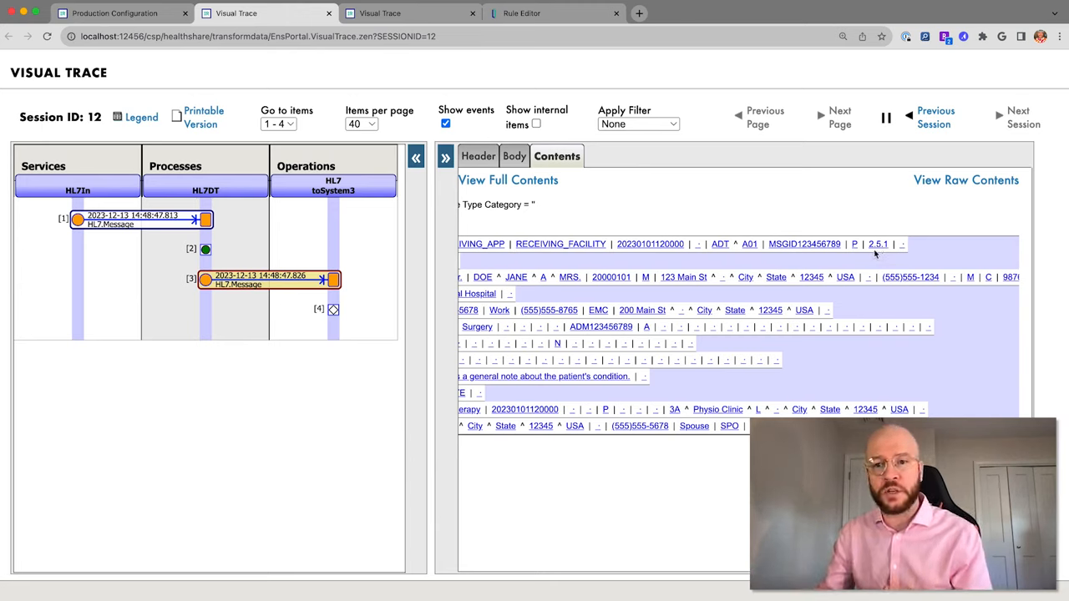
{"action": "scroll", "coordinate": [818, 263], "scroll_direction": "left", "scroll_amount": 5}
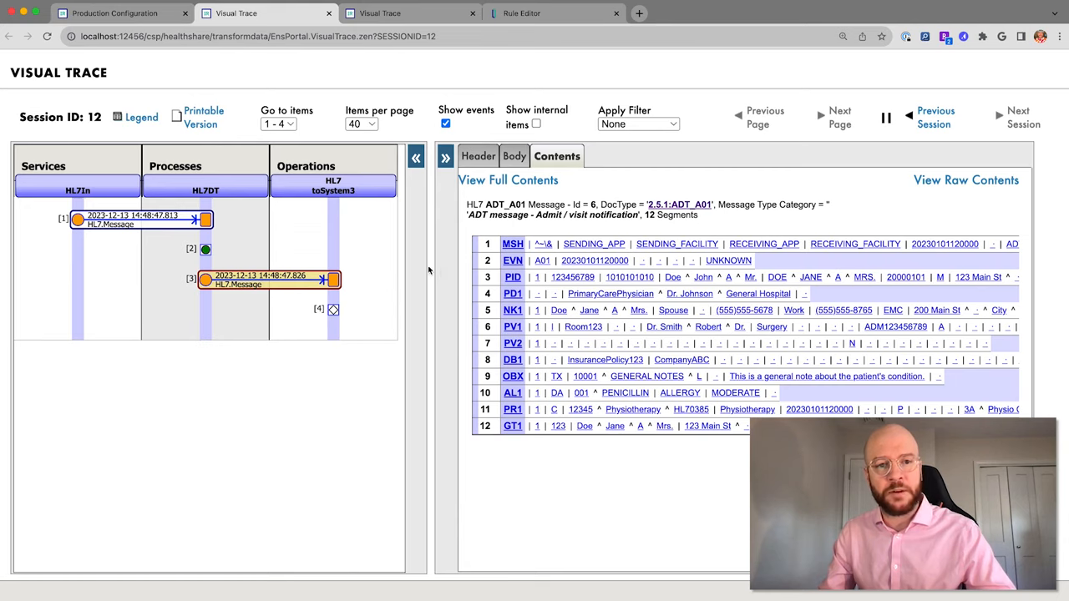
{"action": "left_click", "coordinate": [333, 310]}
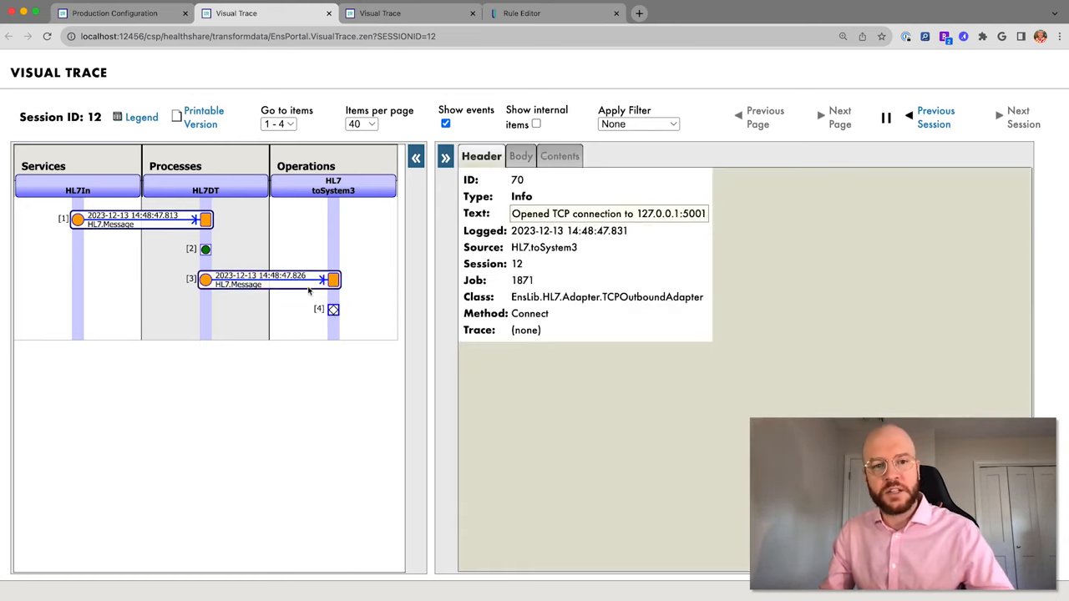
{"action": "left_click", "coordinate": [130, 13]}
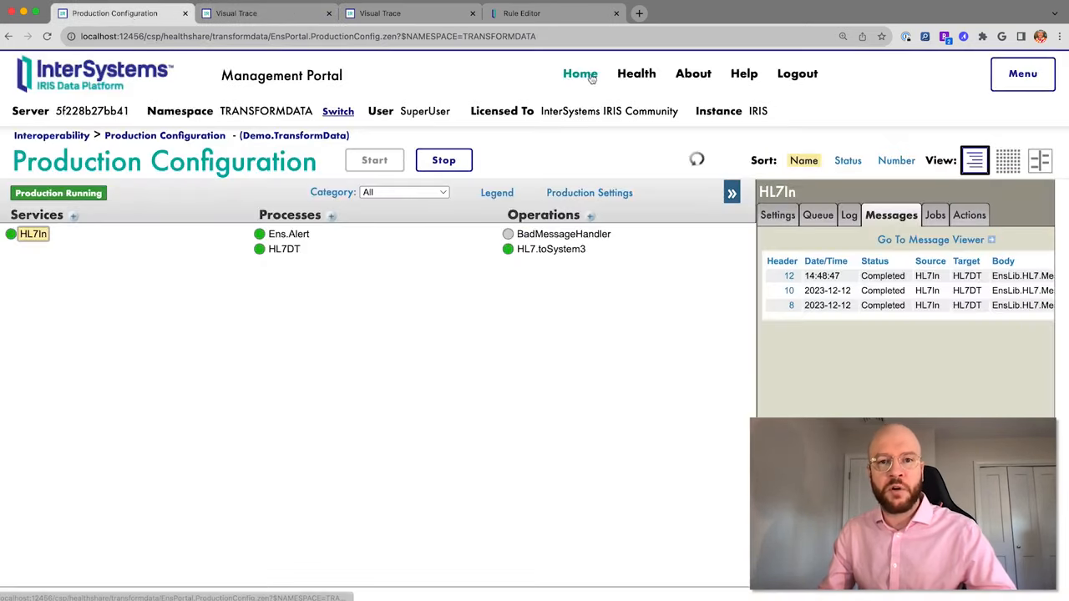
Switch back to TESTNAMESPACE and open the Visual Trace of fromClient's session 8.
{"action": "left_click", "coordinate": [338, 111]}
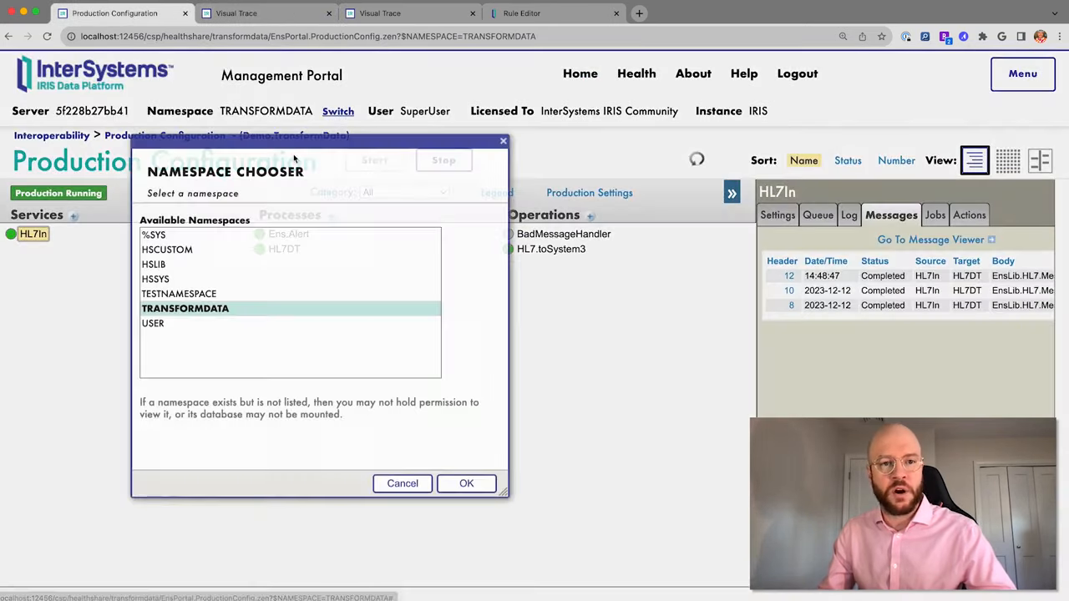
{"action": "left_click", "coordinate": [184, 294]}
{"action": "left_click", "coordinate": [467, 483]}
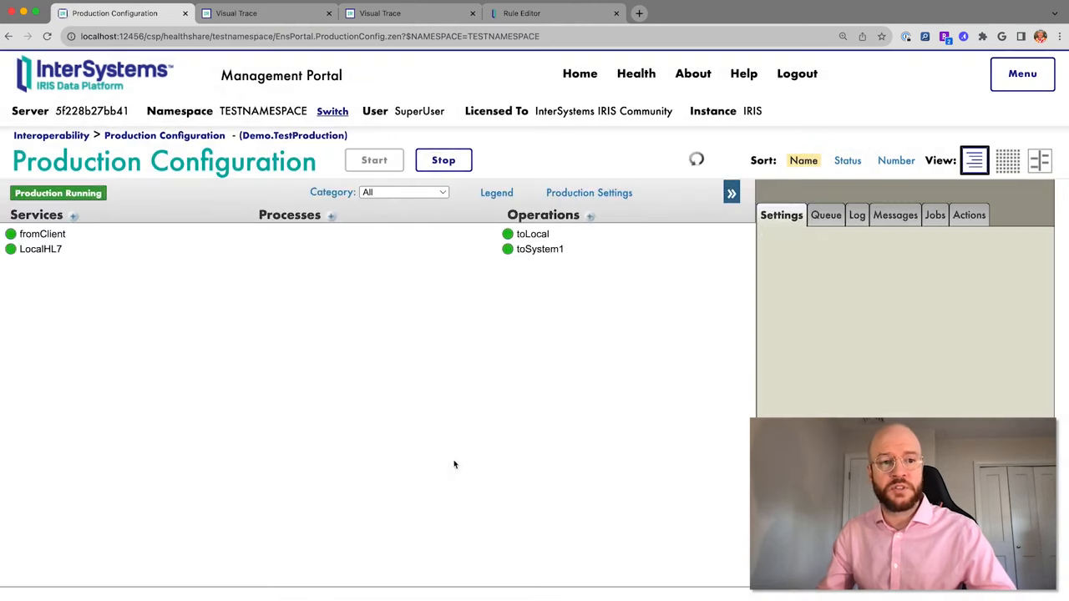
{"action": "left_click", "coordinate": [56, 235]}
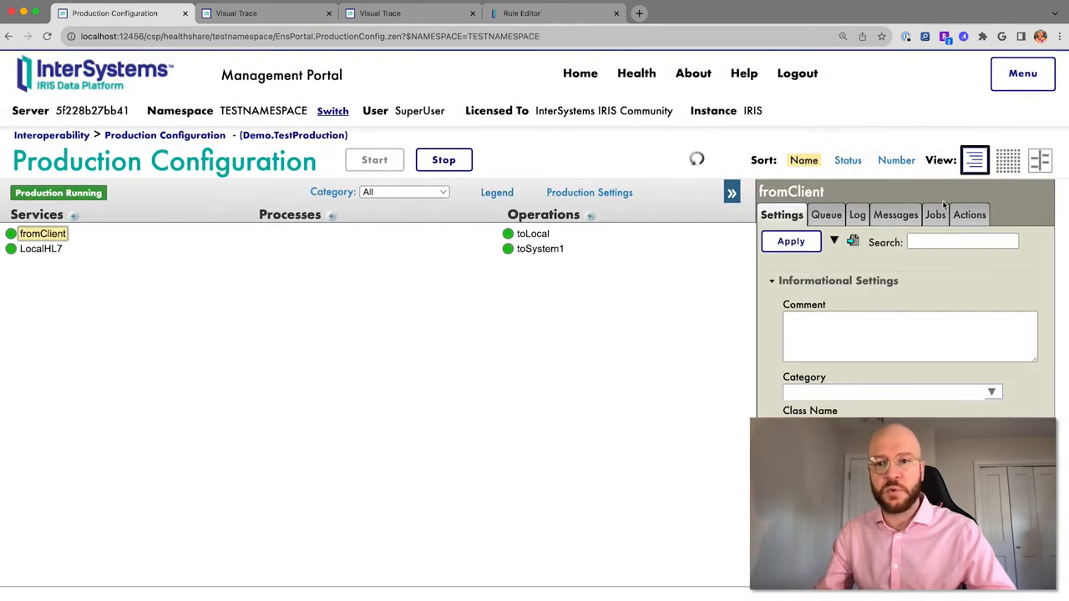
{"action": "left_click", "coordinate": [899, 218]}
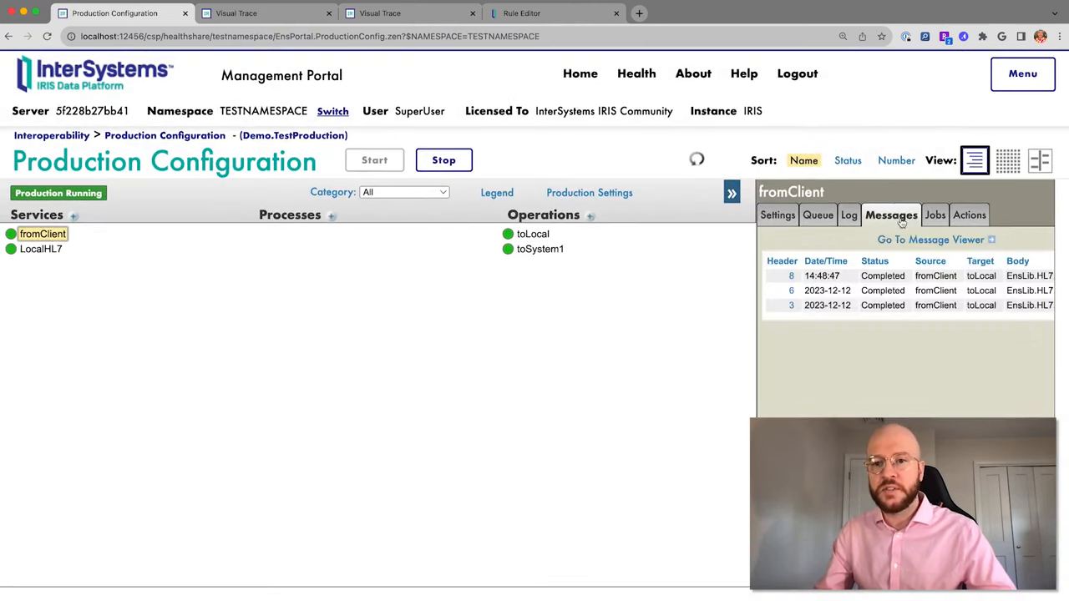
{"action": "left_click", "coordinate": [791, 277]}
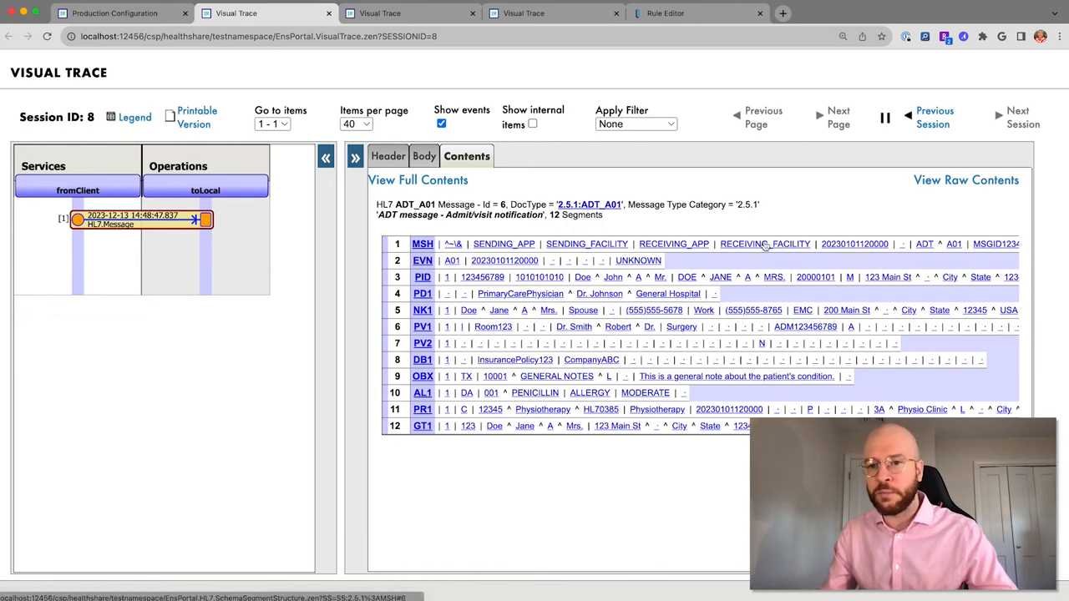
Confirm the message contents are 2.5.1 ADT_A01, then return to Production Configuration.
{"action": "scroll", "coordinate": [741, 242], "scroll_direction": "right", "scroll_amount": 5}
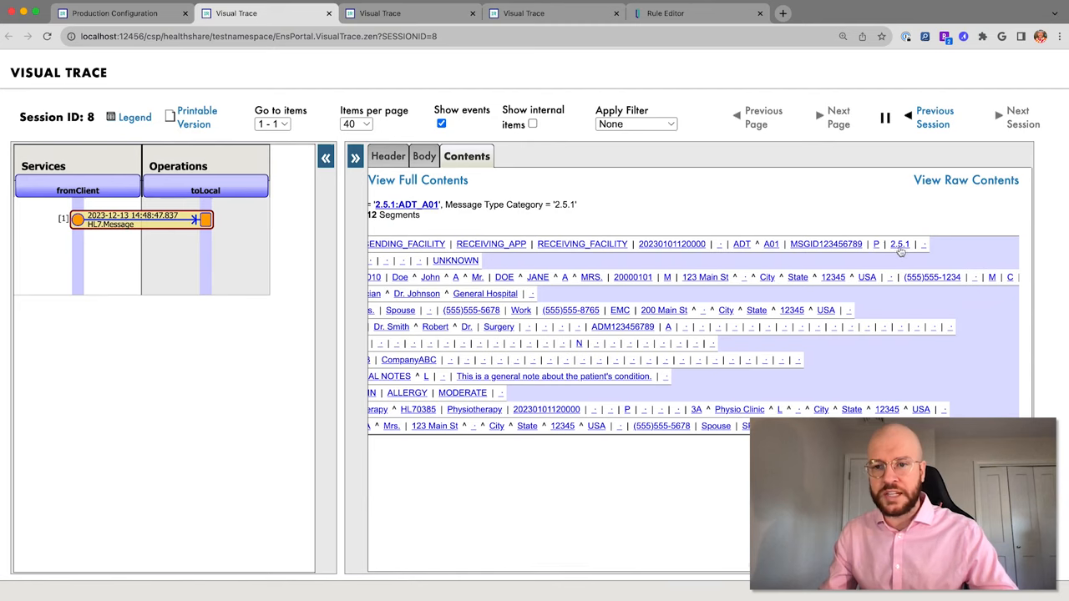
{"action": "scroll", "coordinate": [823, 255], "scroll_direction": "left", "scroll_amount": 5}
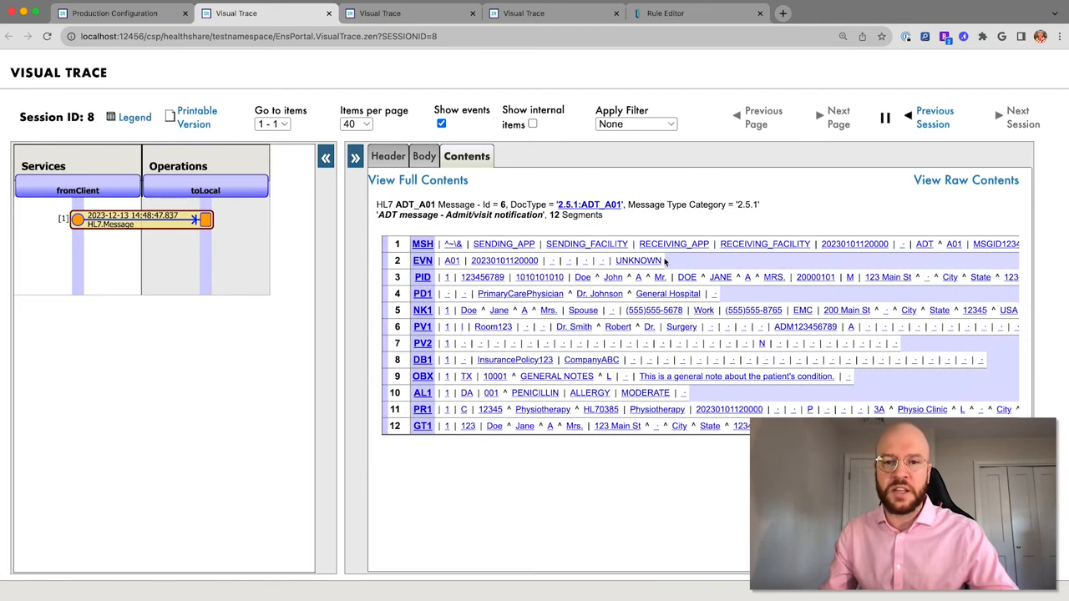
{"action": "left_click", "coordinate": [132, 14]}
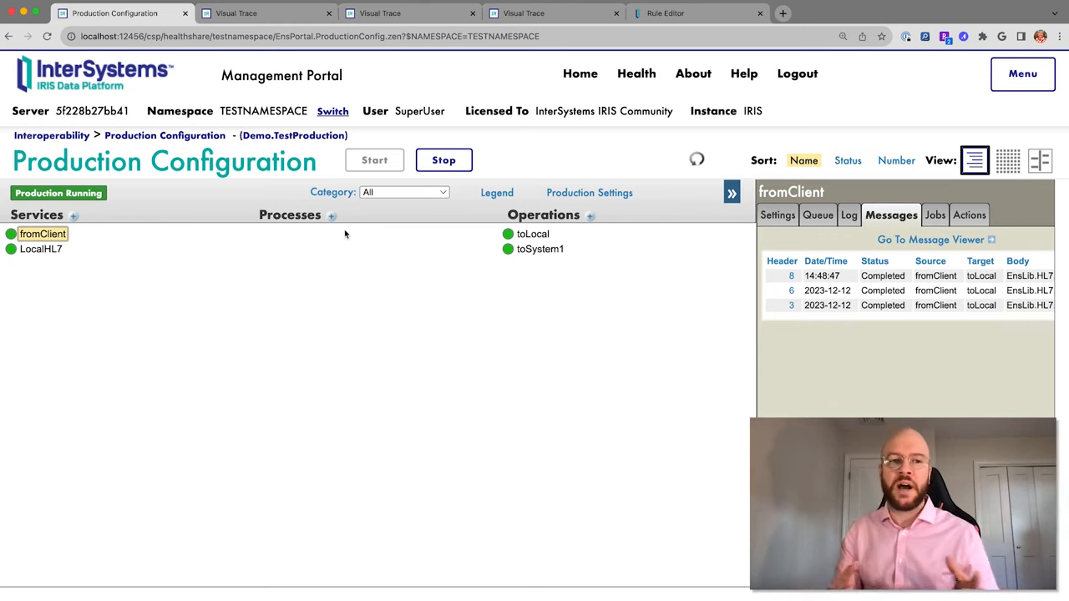